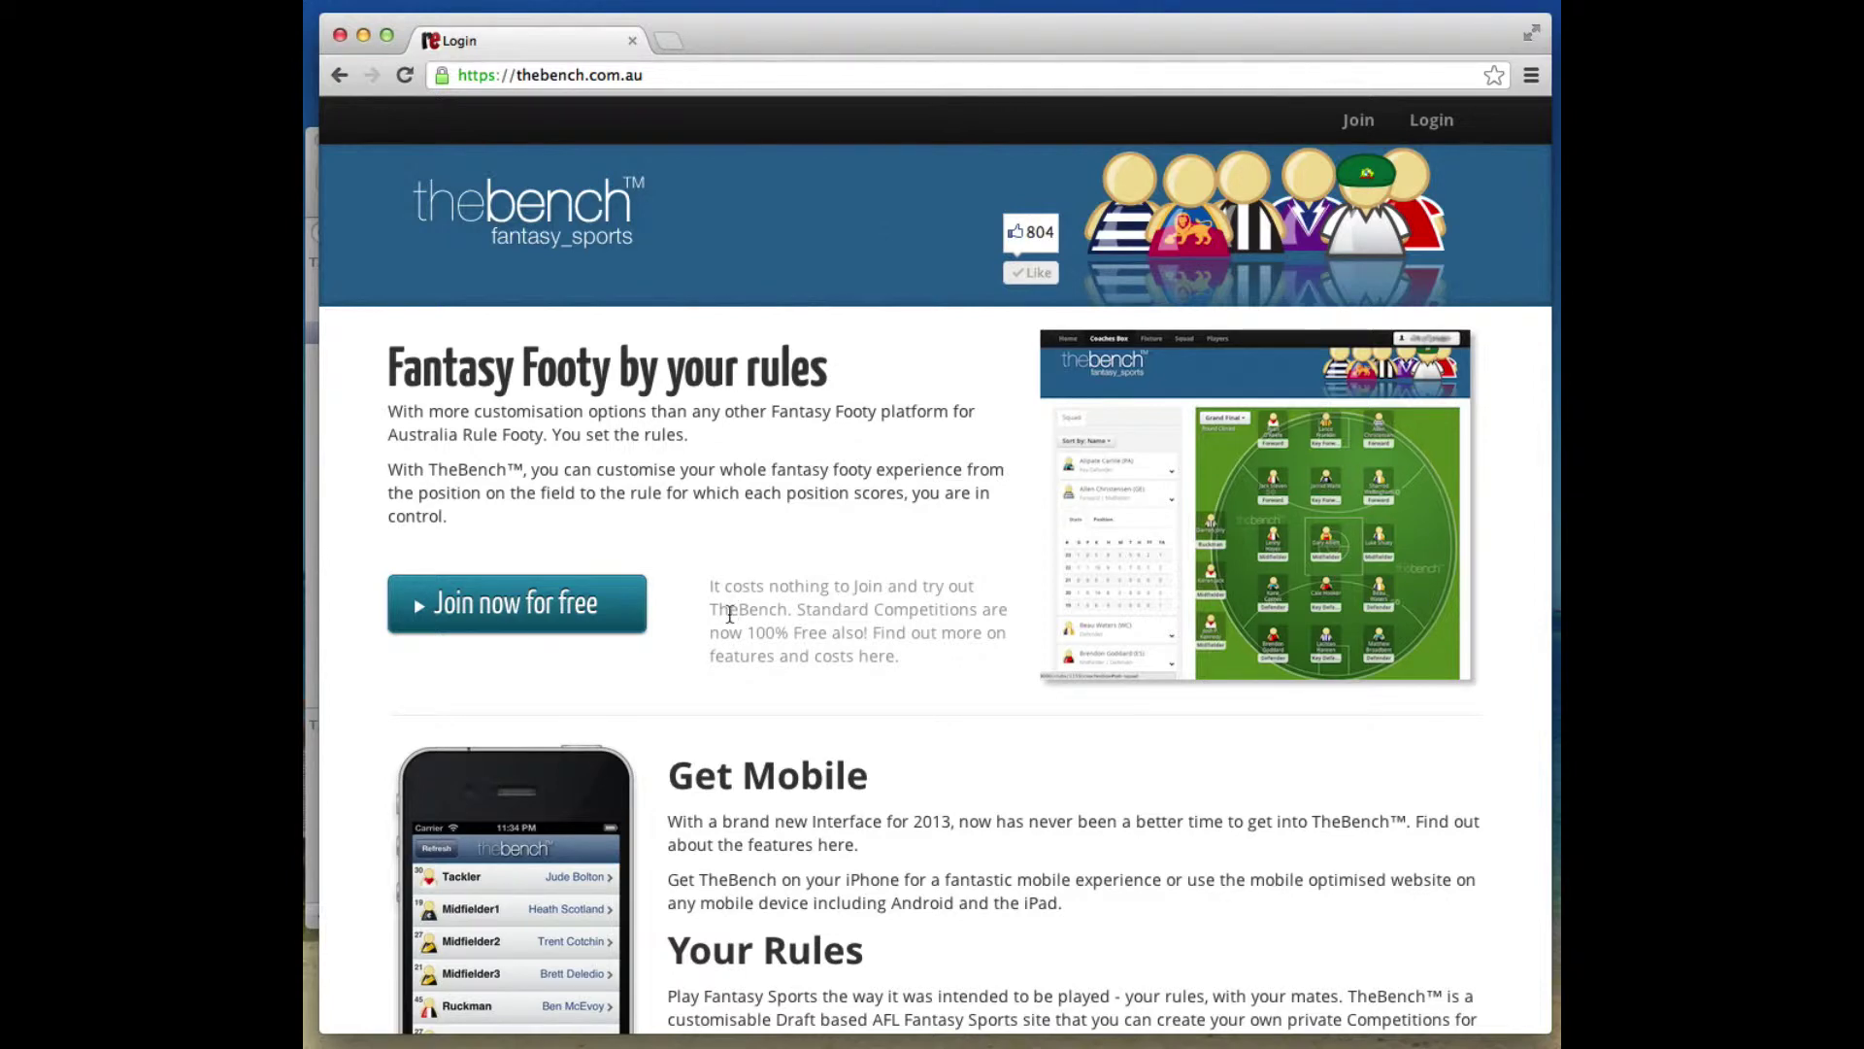
Register a new free account with an email address, a nickname and a password.
{"action": "left_click", "coordinate": [583, 612]}
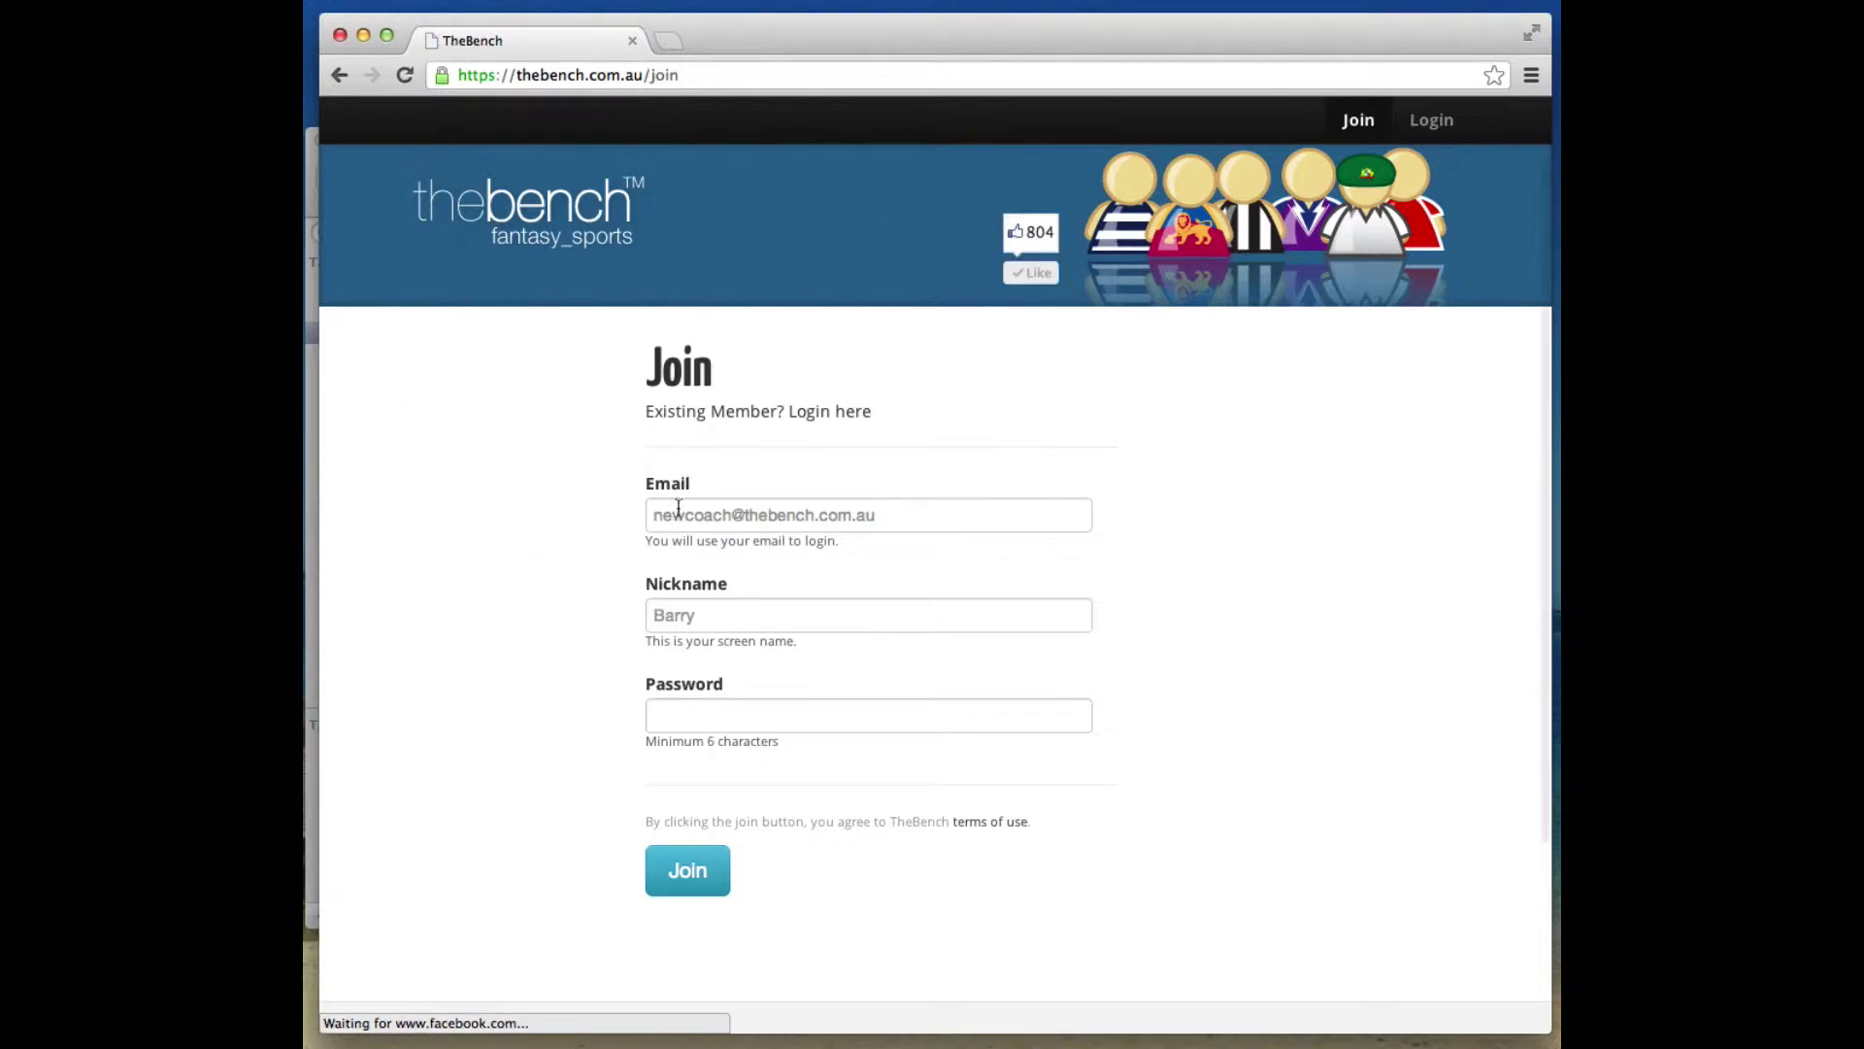
{"action": "left_click", "coordinate": [698, 508]}
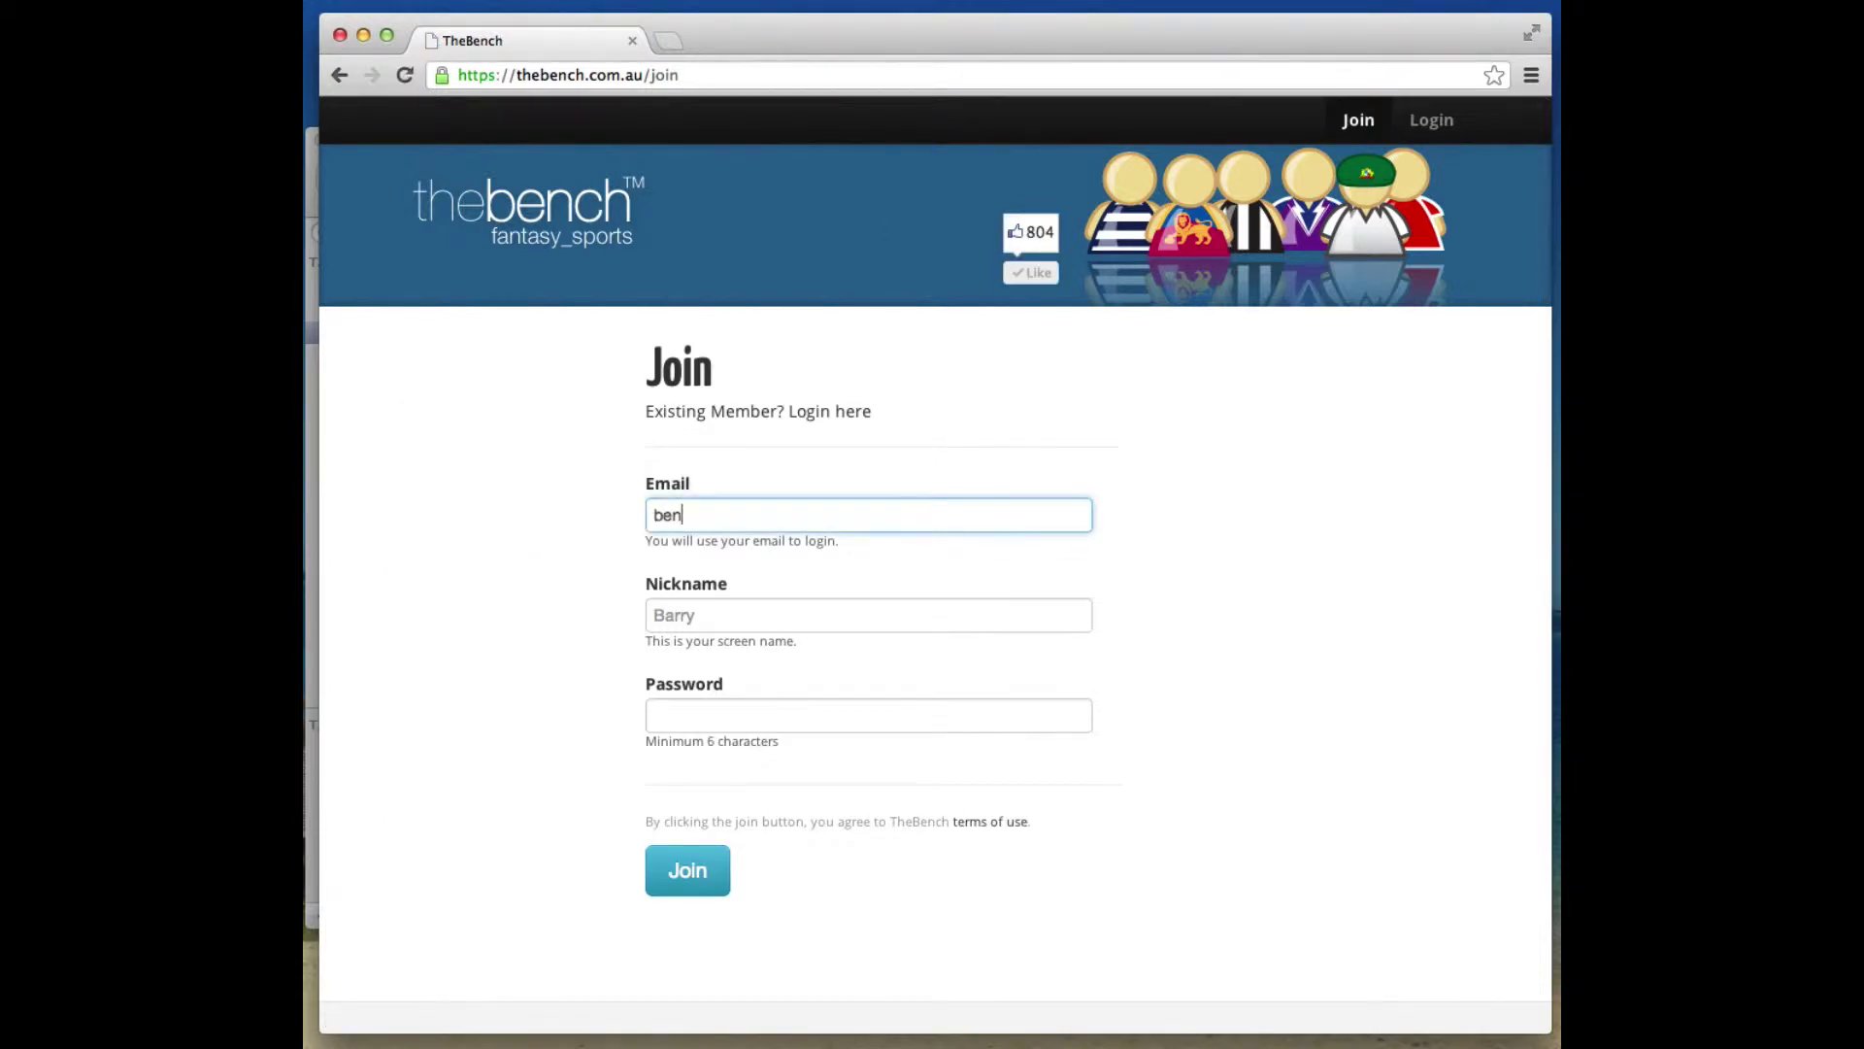
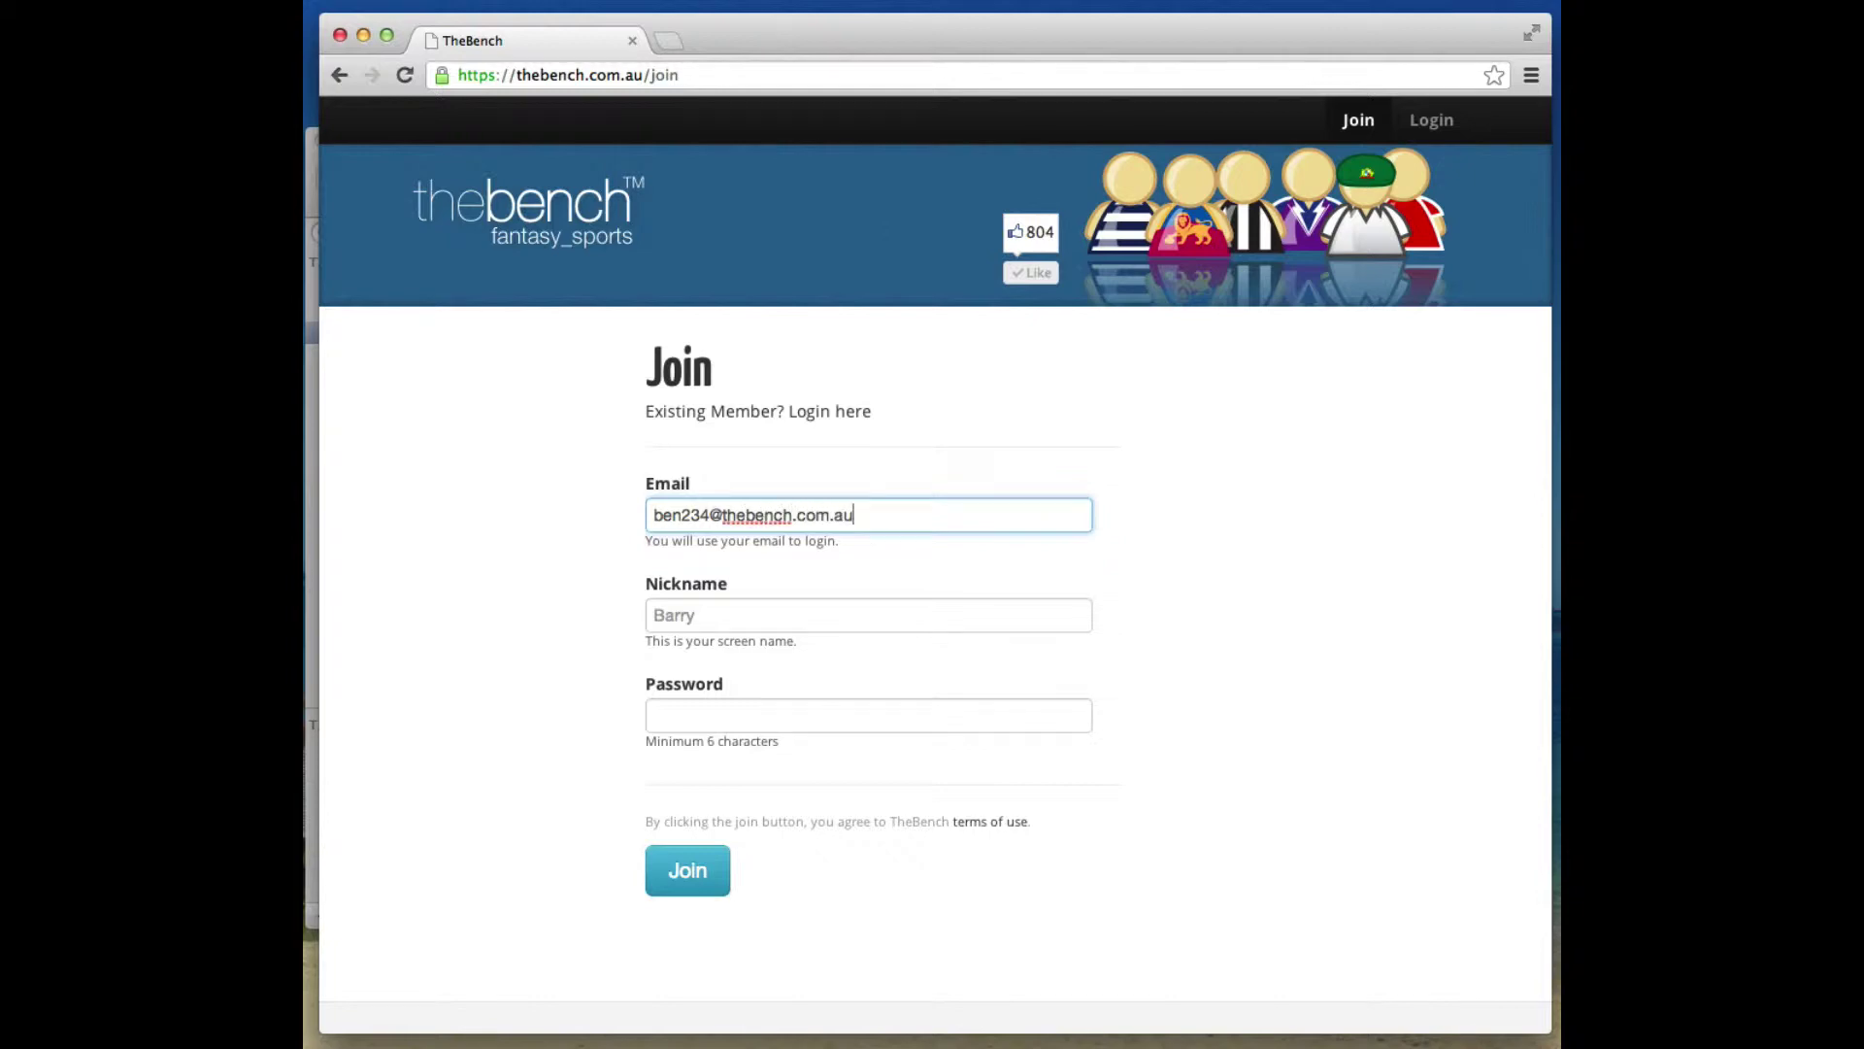
{"action": "key", "text": "Tab"}
{"action": "type", "text": "Ben"}
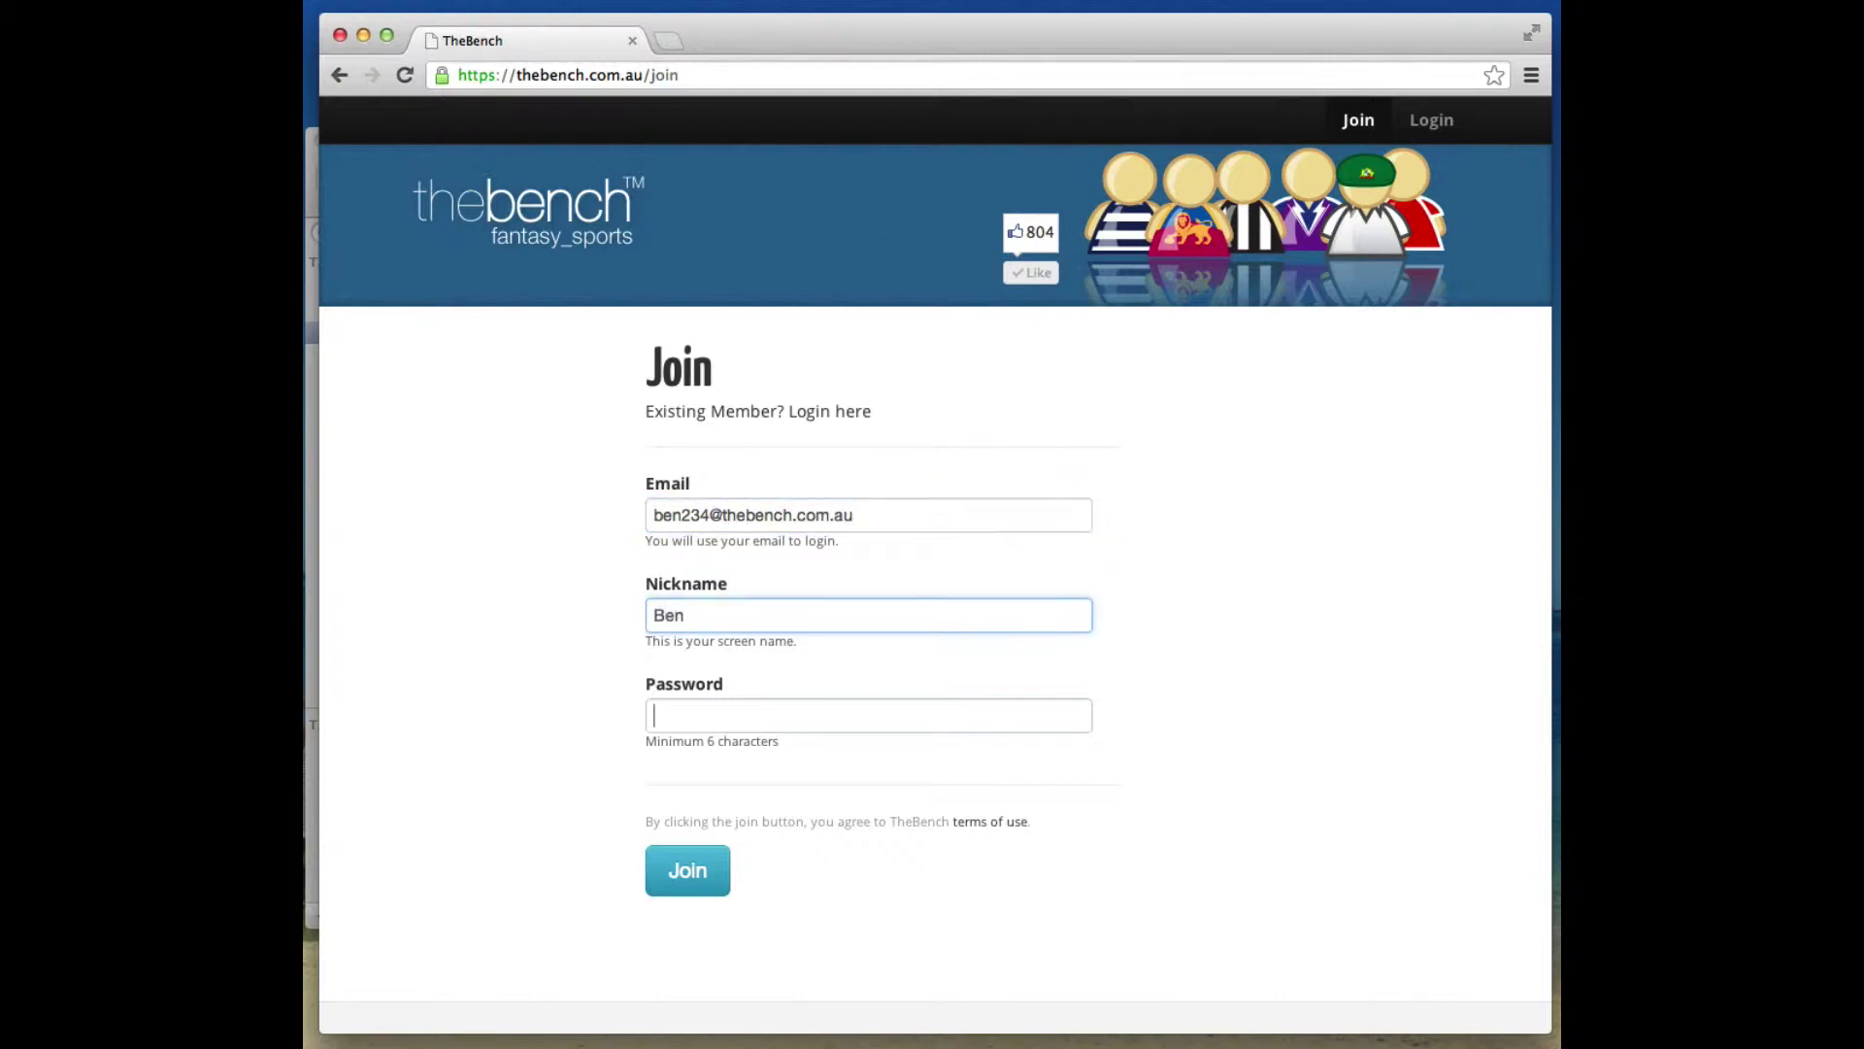
{"action": "key", "text": "Tab"}
{"action": "type", "text": "********"}
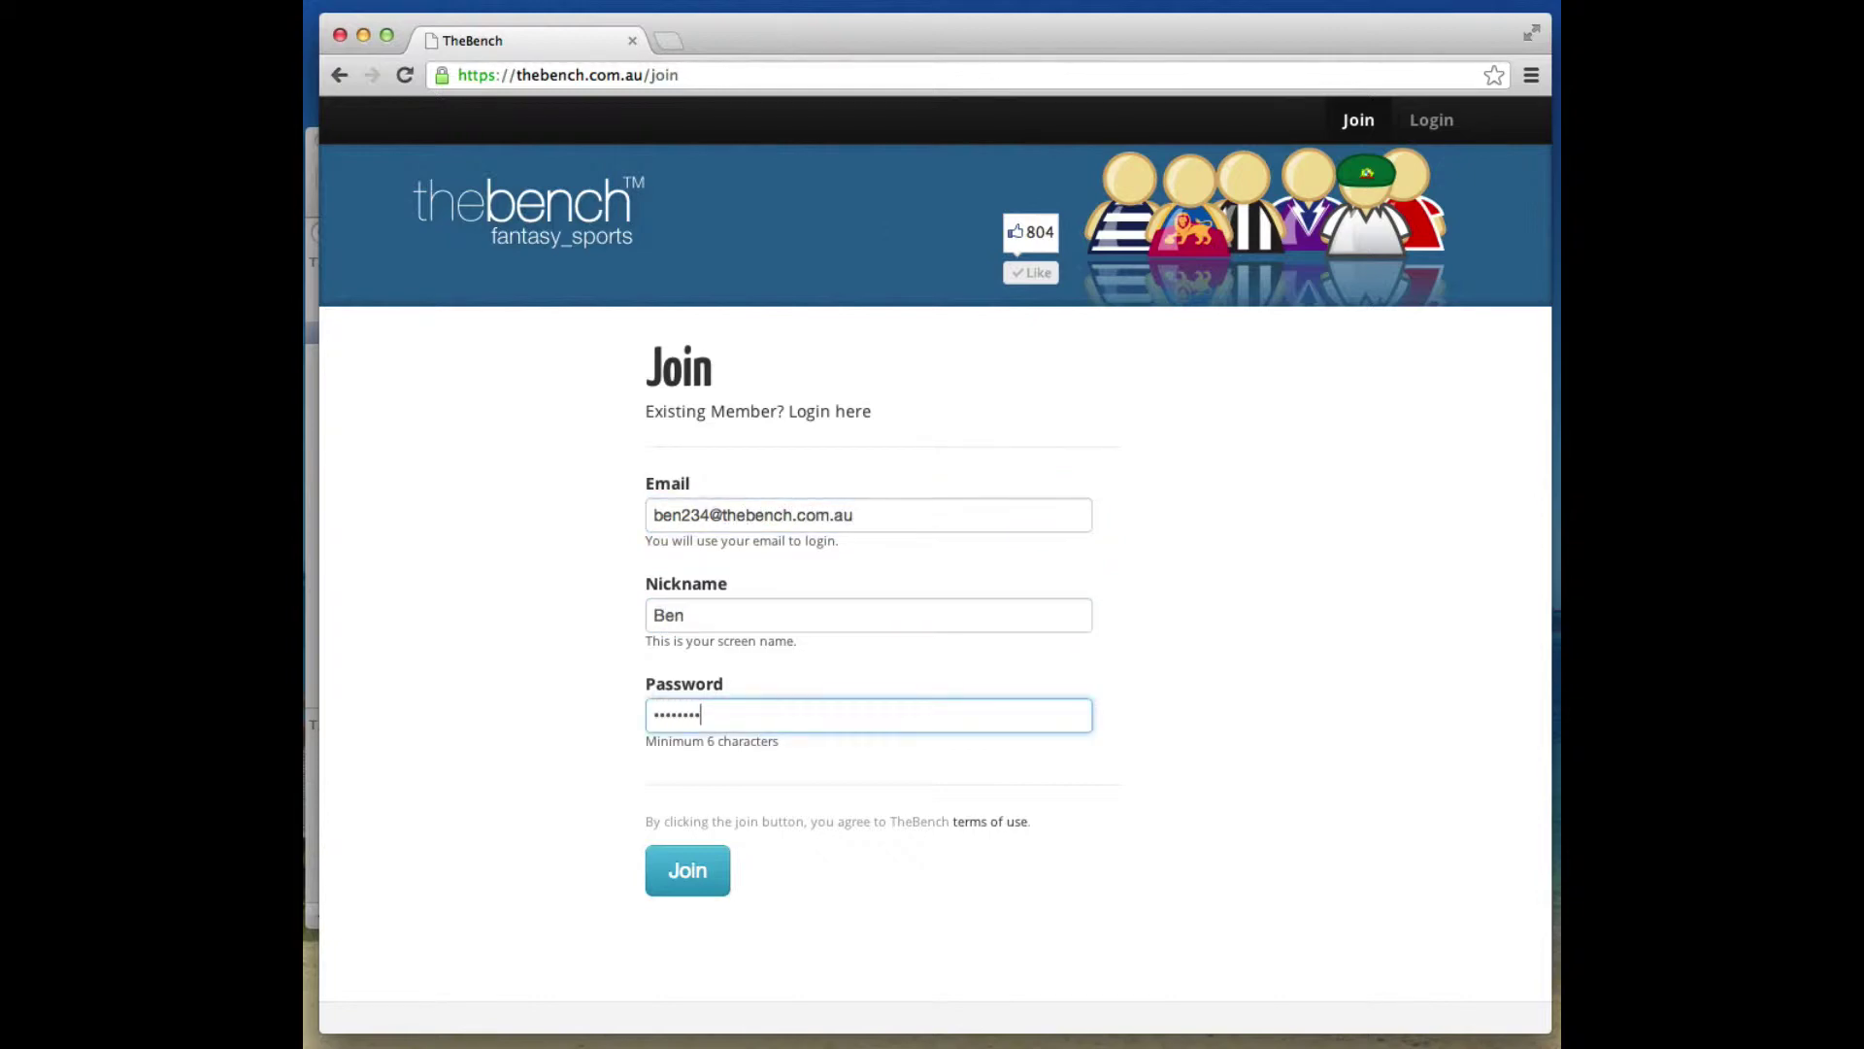
{"action": "left_click", "coordinate": [696, 878]}
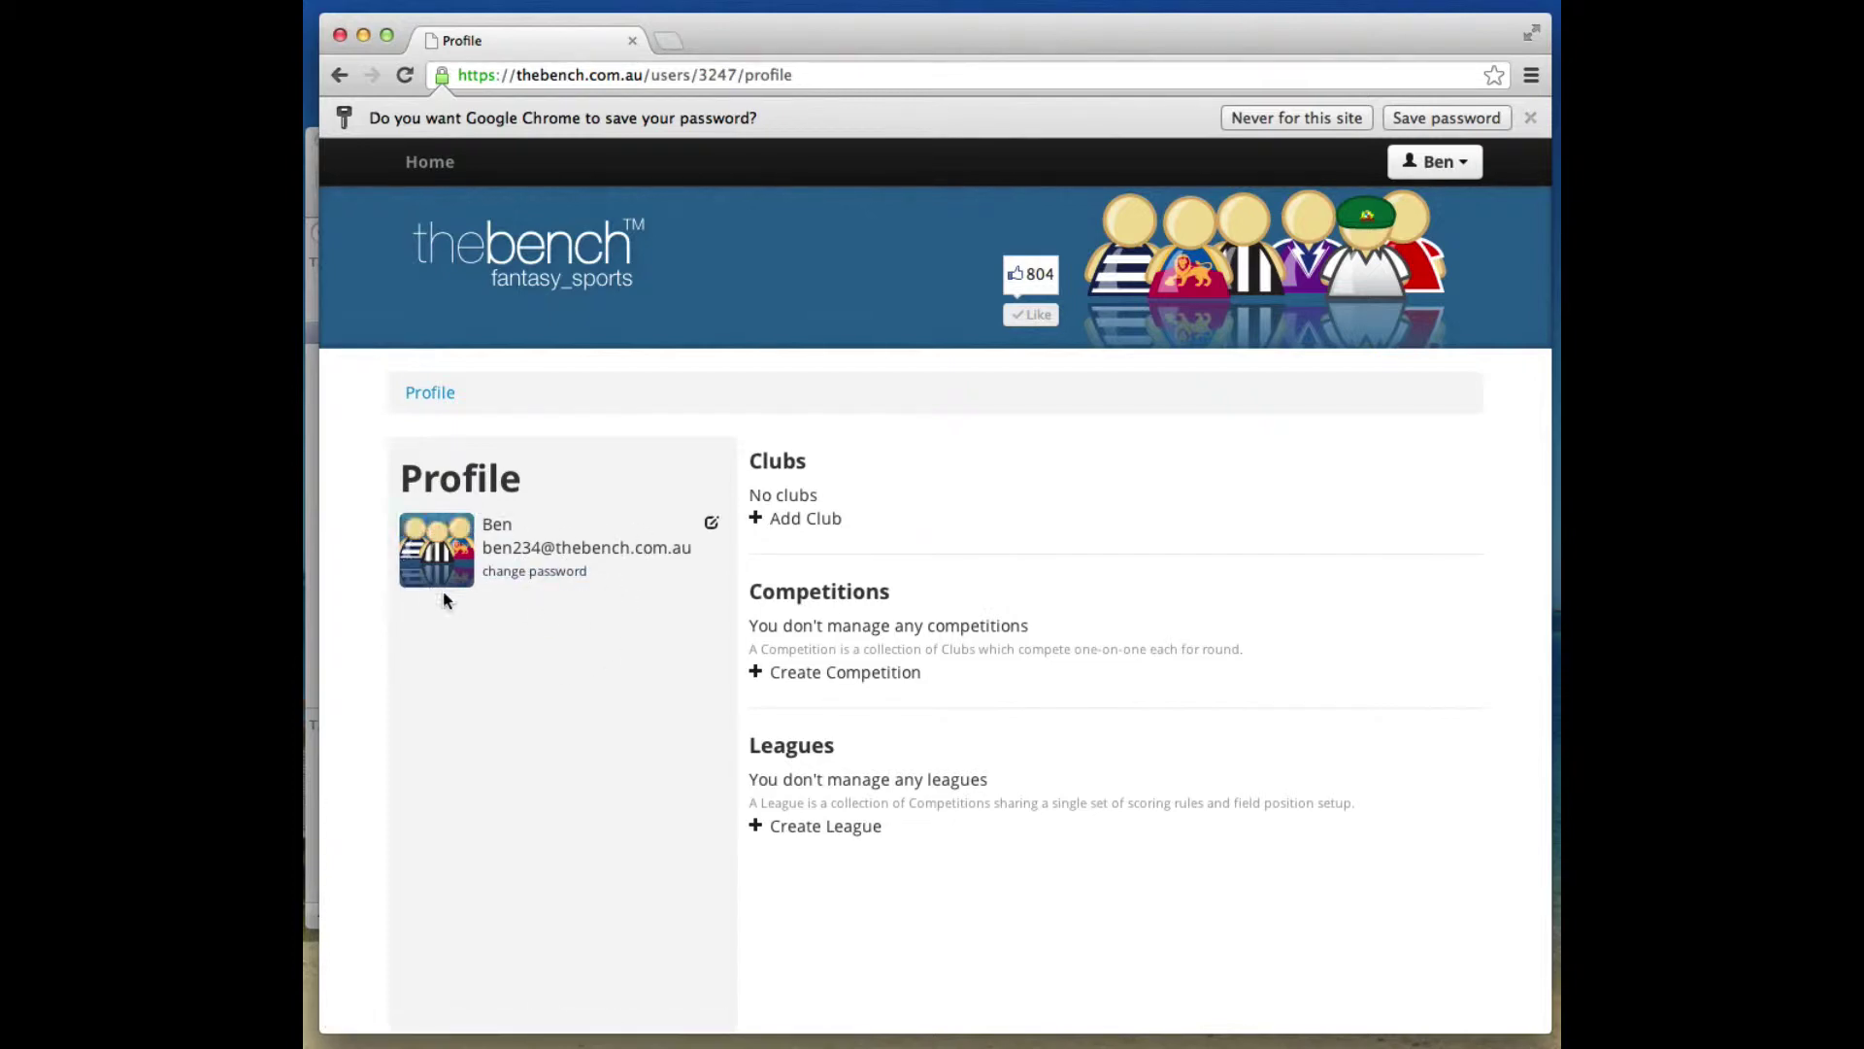
Upload the Screen Shot image as the new profile picture.
{"action": "left_click", "coordinate": [437, 540]}
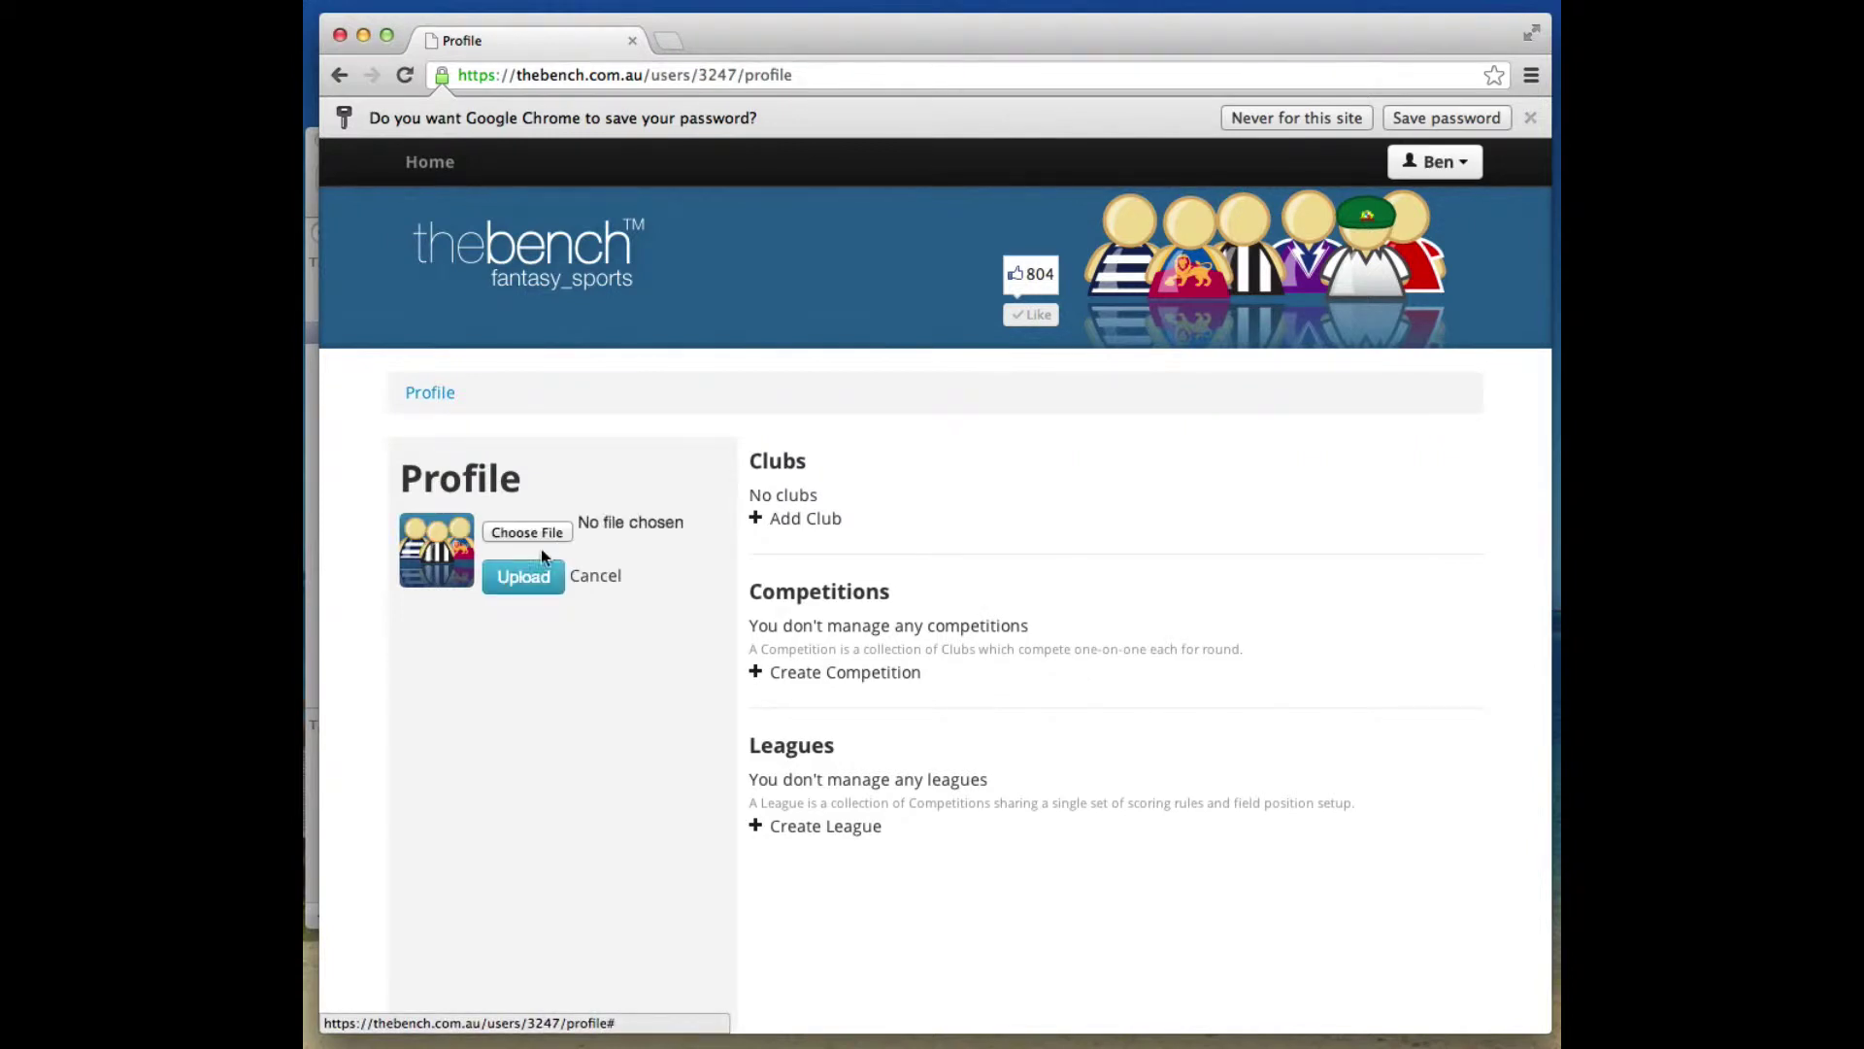
{"action": "left_click", "coordinate": [534, 532]}
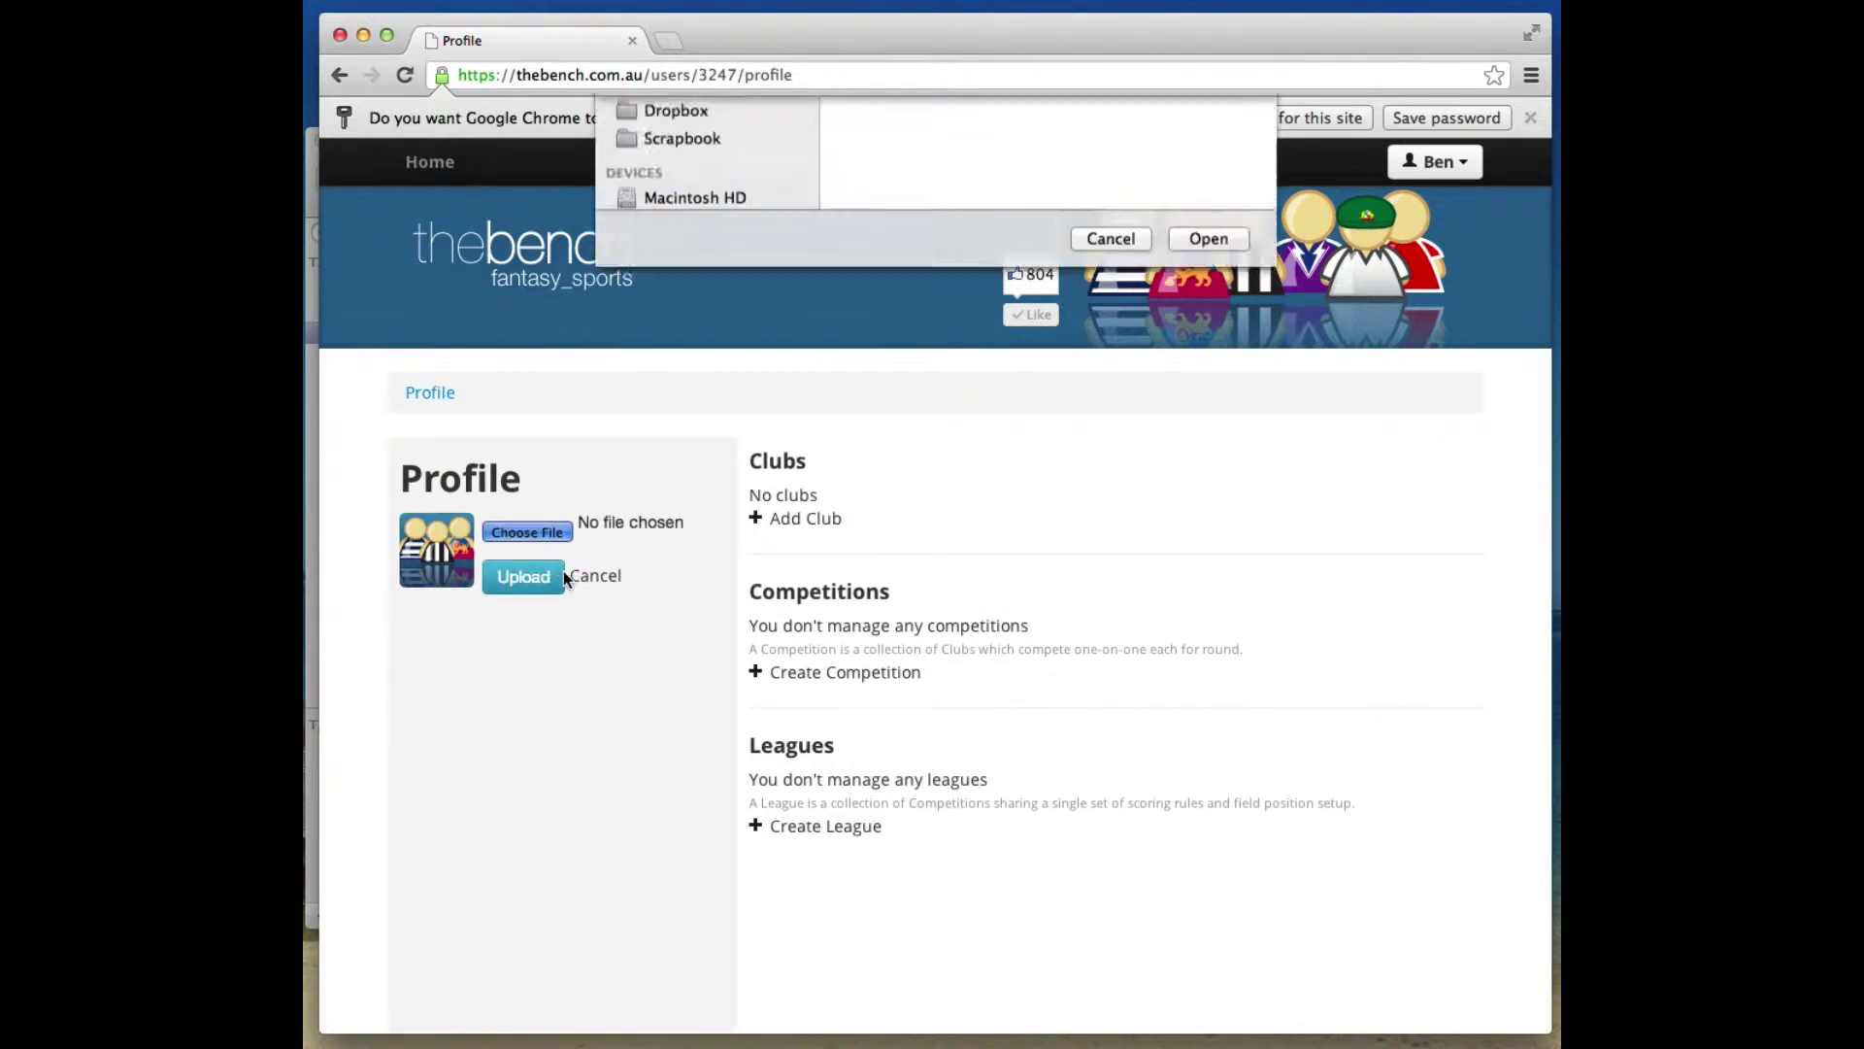
{"action": "scroll", "coordinate": [969, 344], "scroll_direction": "down", "scroll_amount": 3}
{"action": "left_click", "coordinate": [948, 354]}
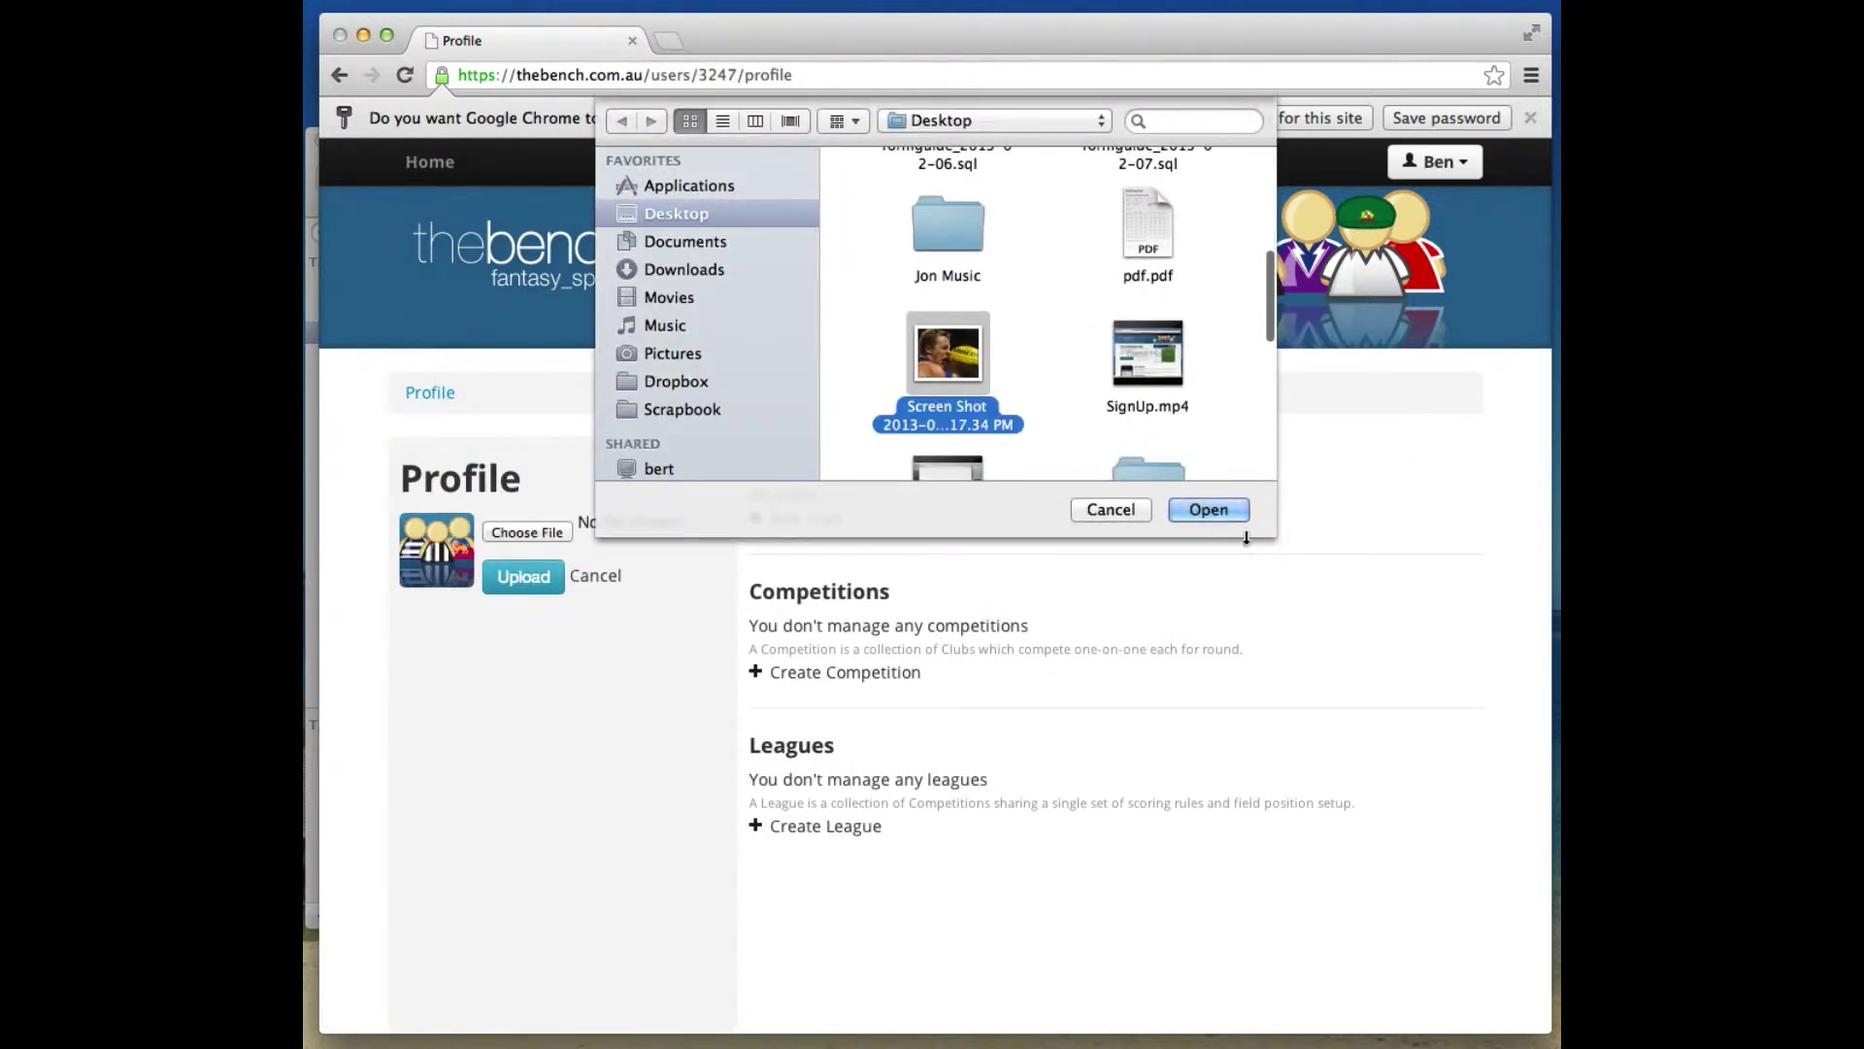
{"action": "left_click", "coordinate": [1209, 510]}
{"action": "left_click", "coordinate": [522, 579]}
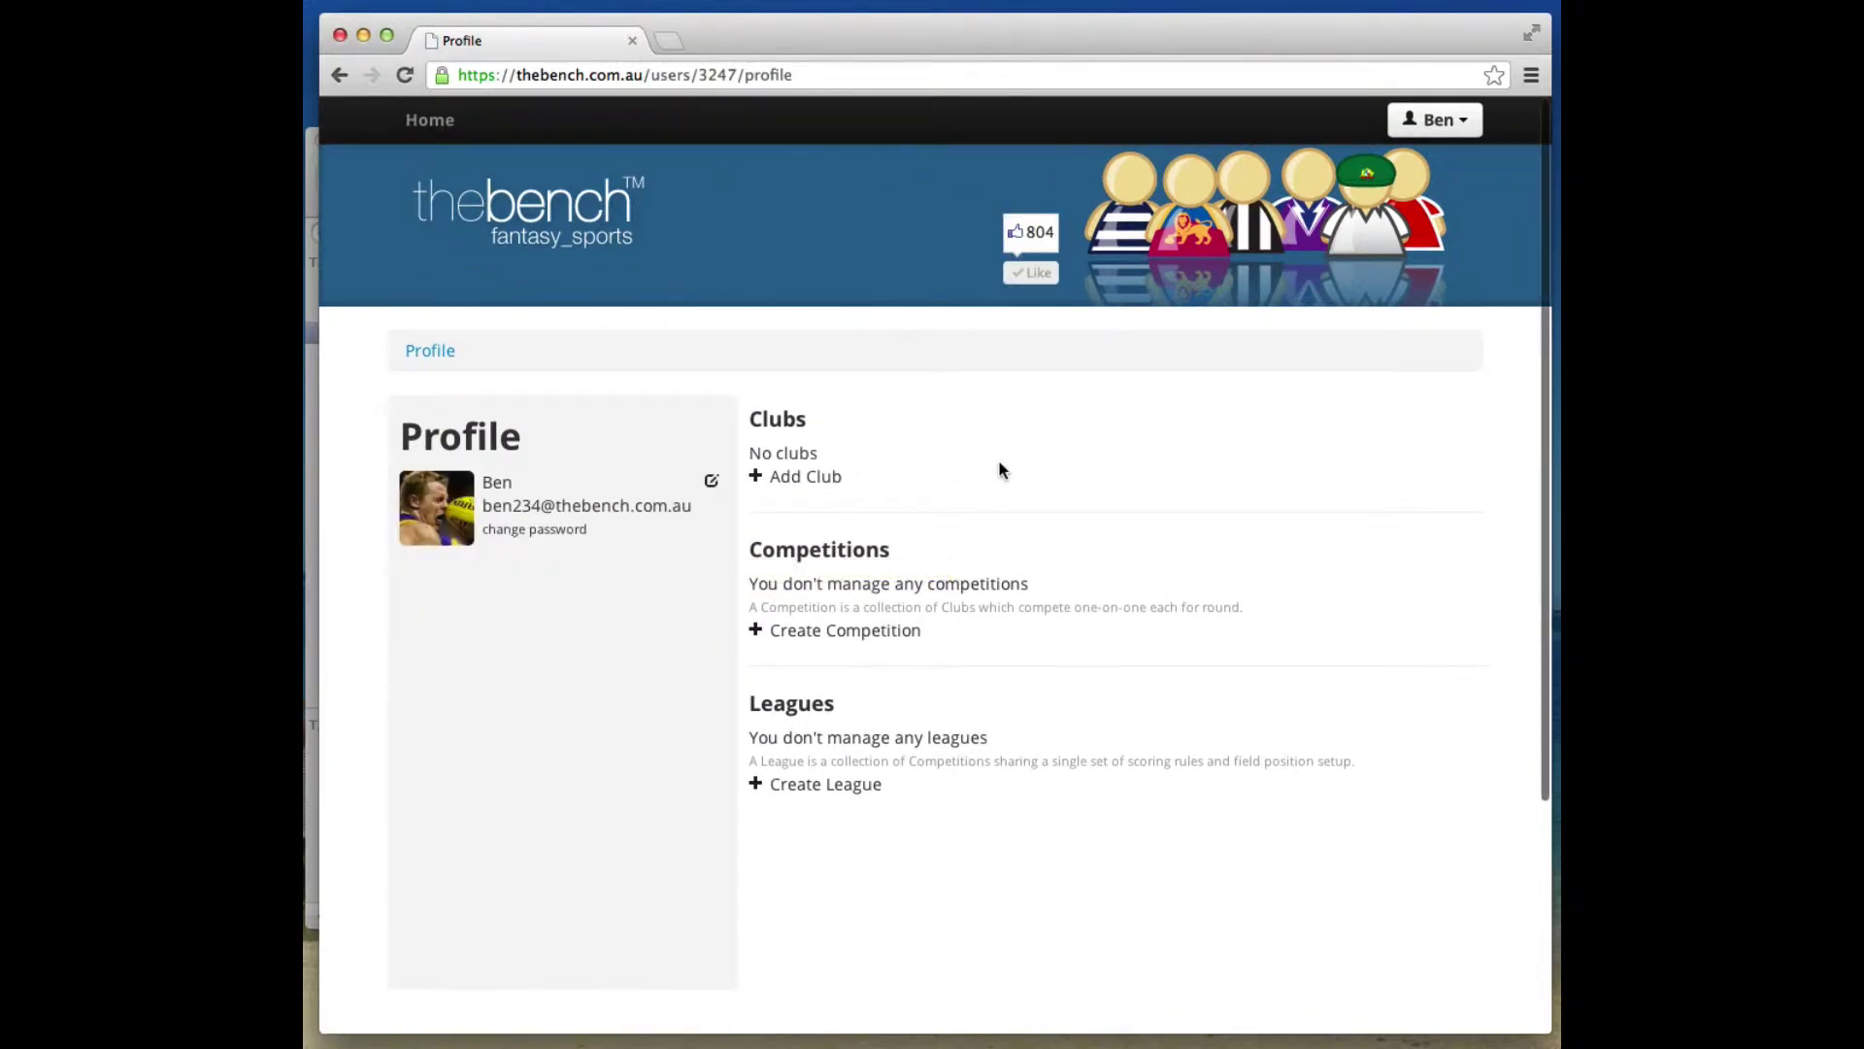
{"action": "scroll", "coordinate": [1002, 470], "scroll_direction": "down", "scroll_amount": 1}
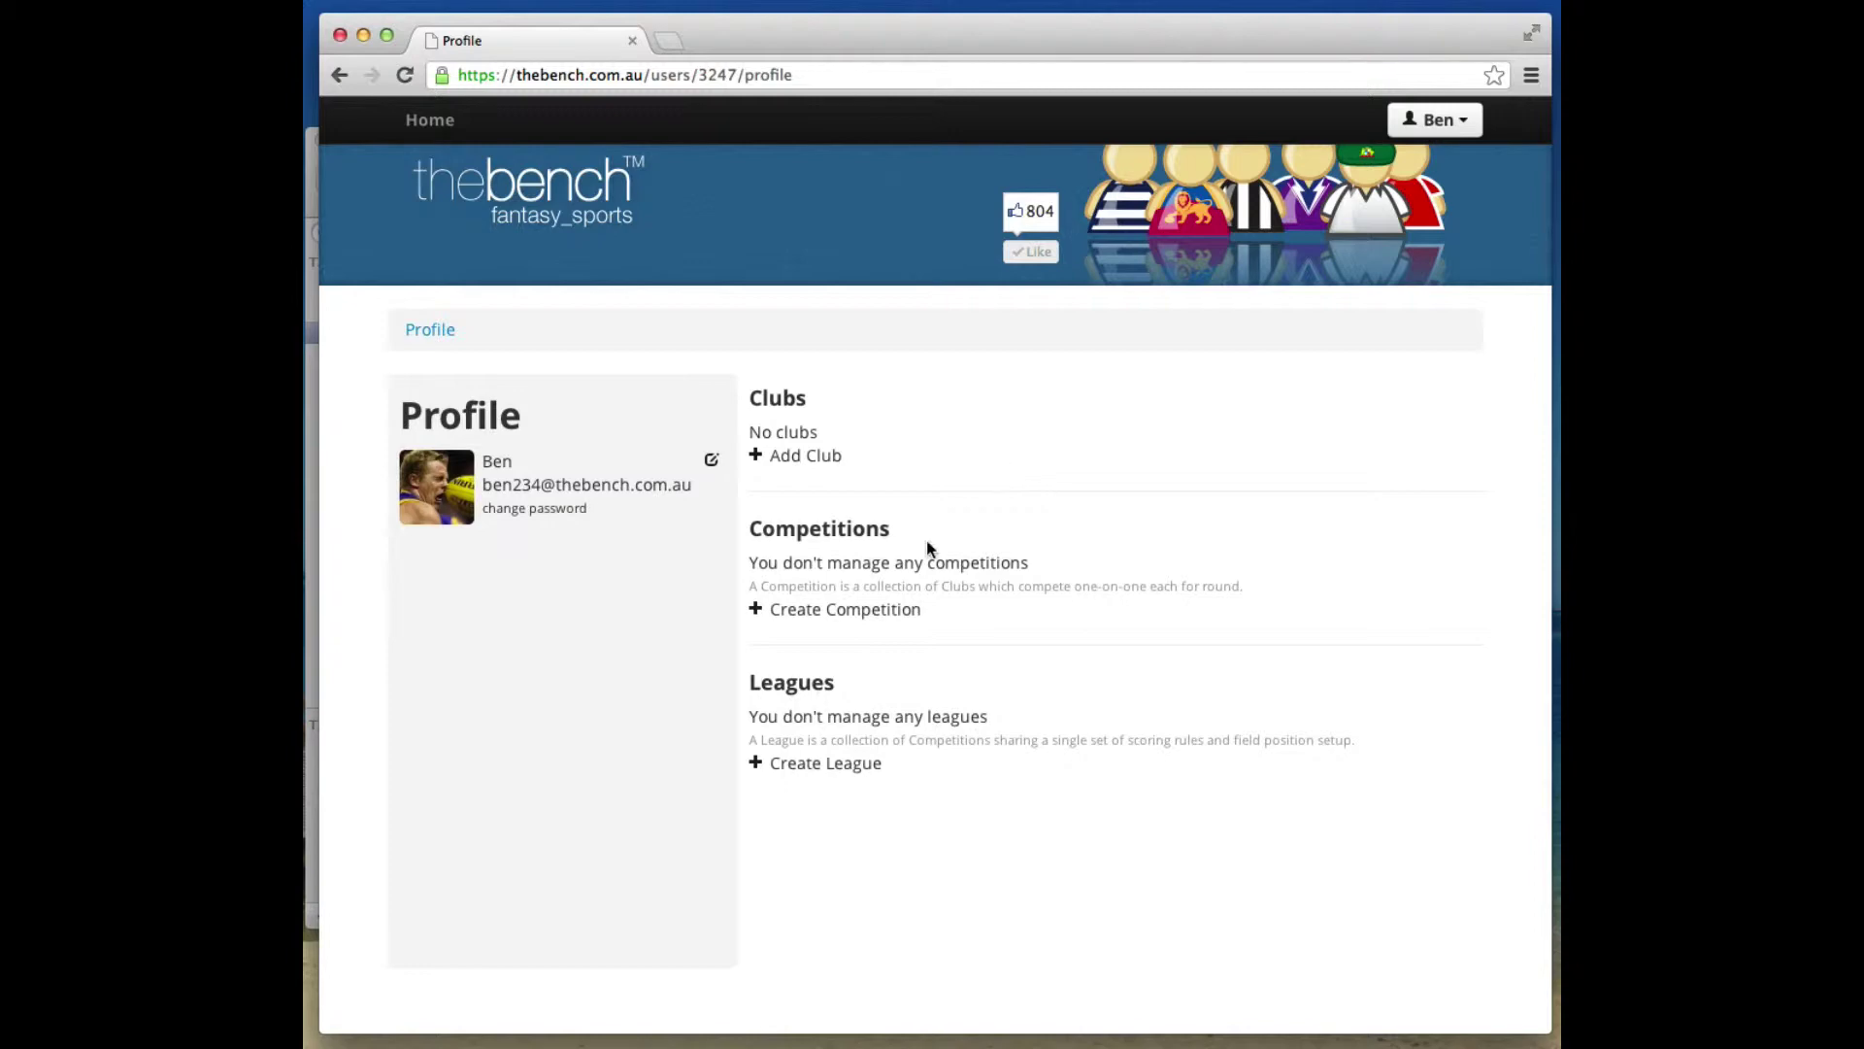
Start a new competition based on the TheBench Classic, AFL Draft League template.
{"action": "left_click", "coordinate": [878, 611]}
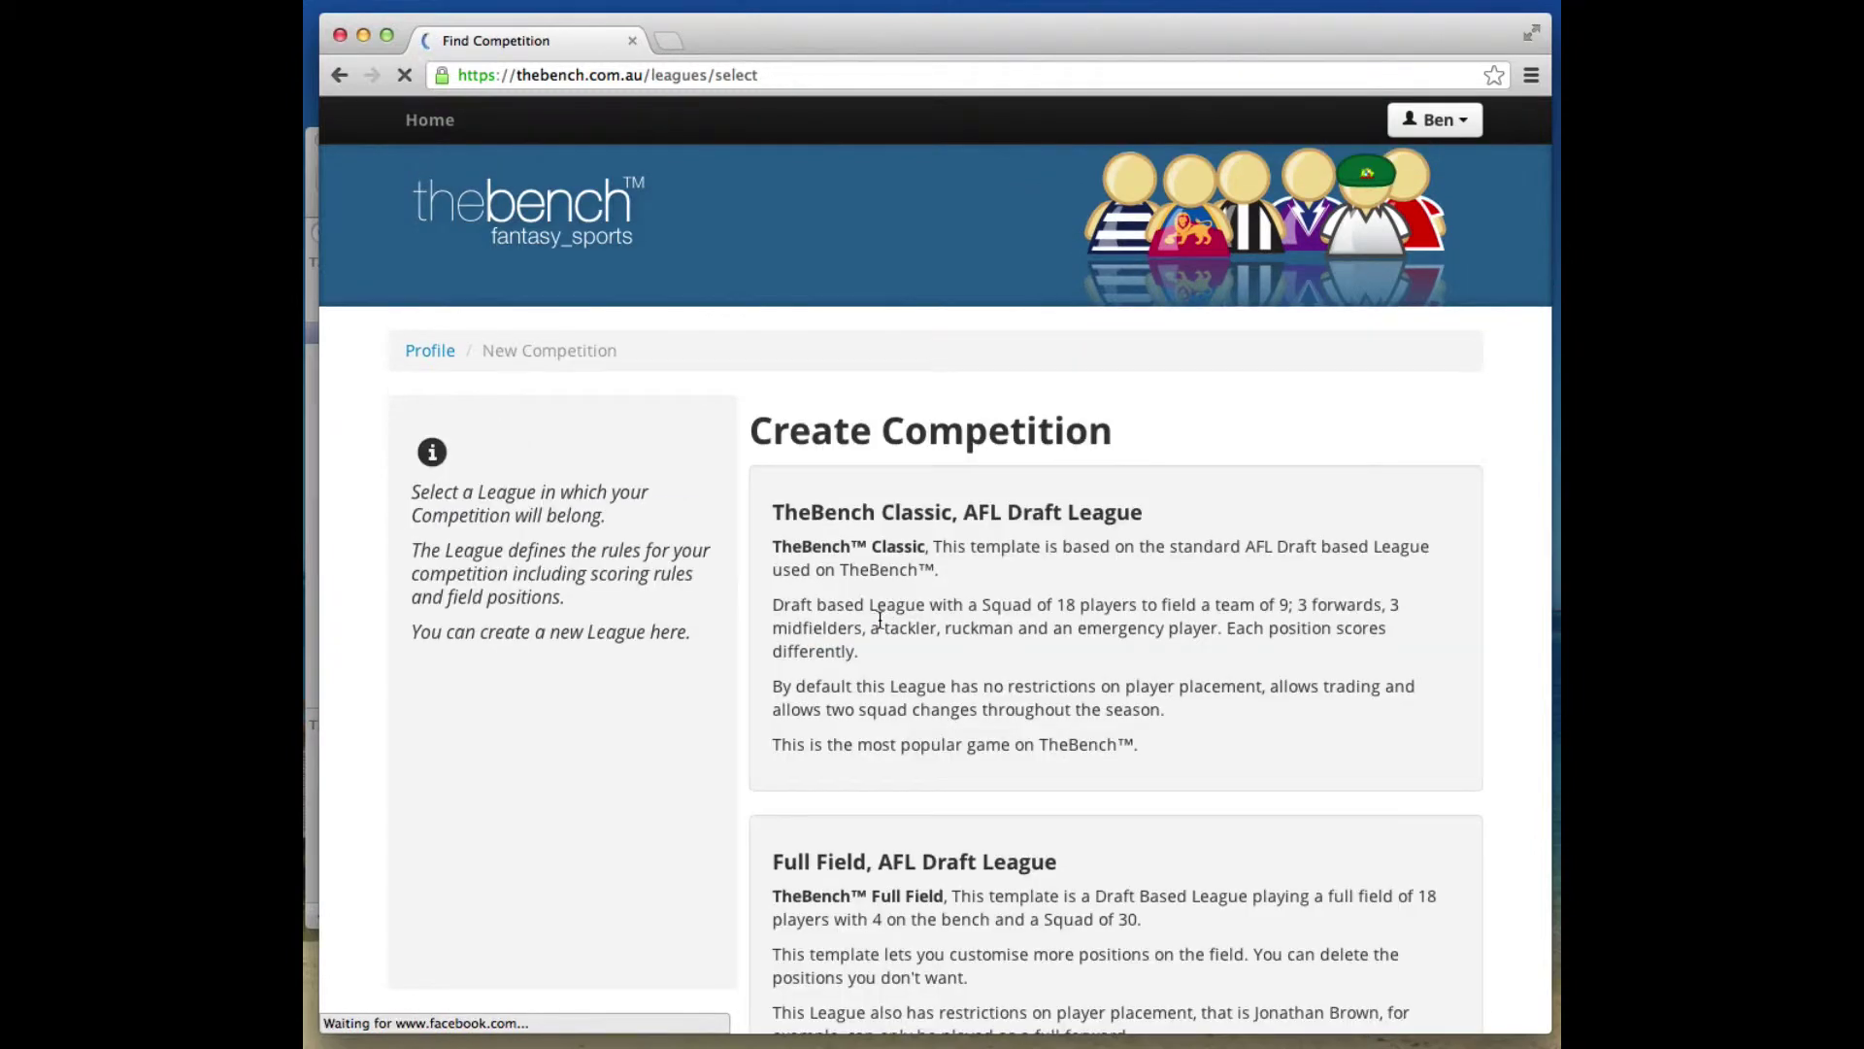
{"action": "scroll", "coordinate": [881, 619], "scroll_direction": "down", "scroll_amount": 3}
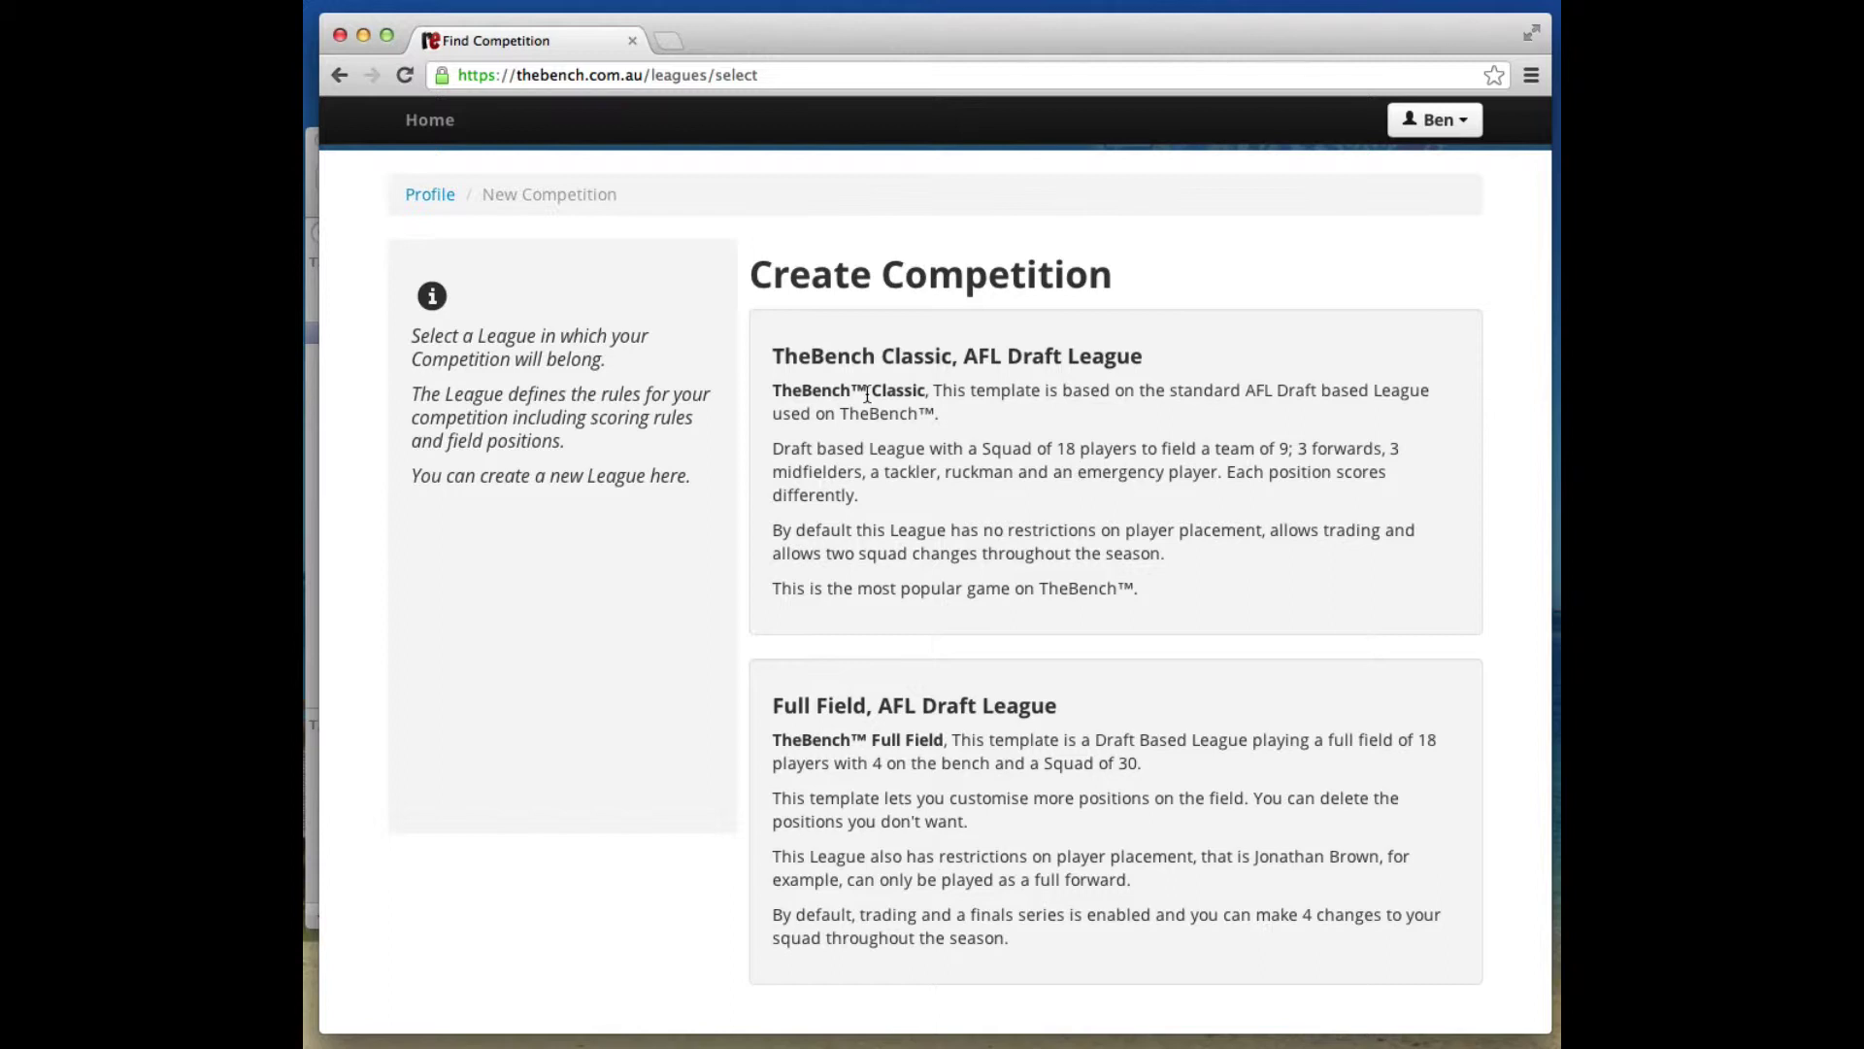
{"action": "left_click", "coordinate": [887, 361]}
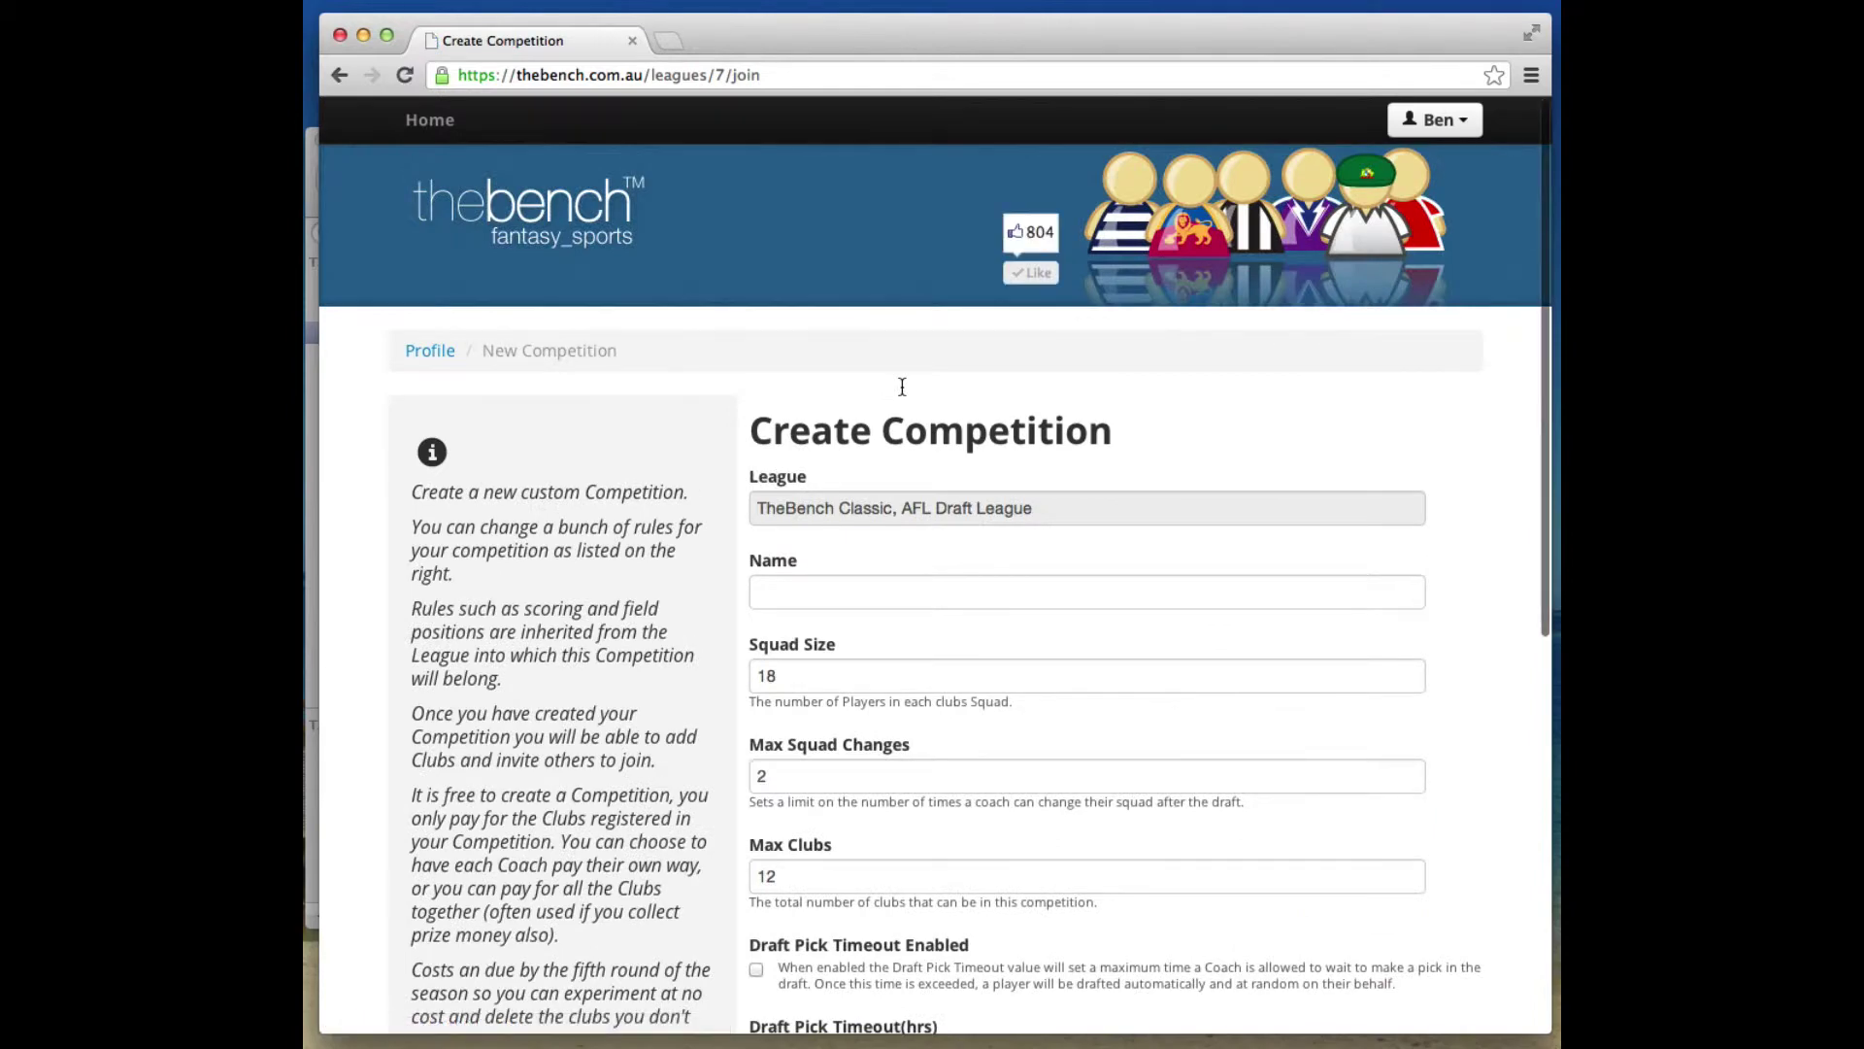
Name the competition 'Ben's Competition' and change Squad Size from 18 to 14.
{"action": "scroll", "coordinate": [835, 534], "scroll_direction": "down", "scroll_amount": 5}
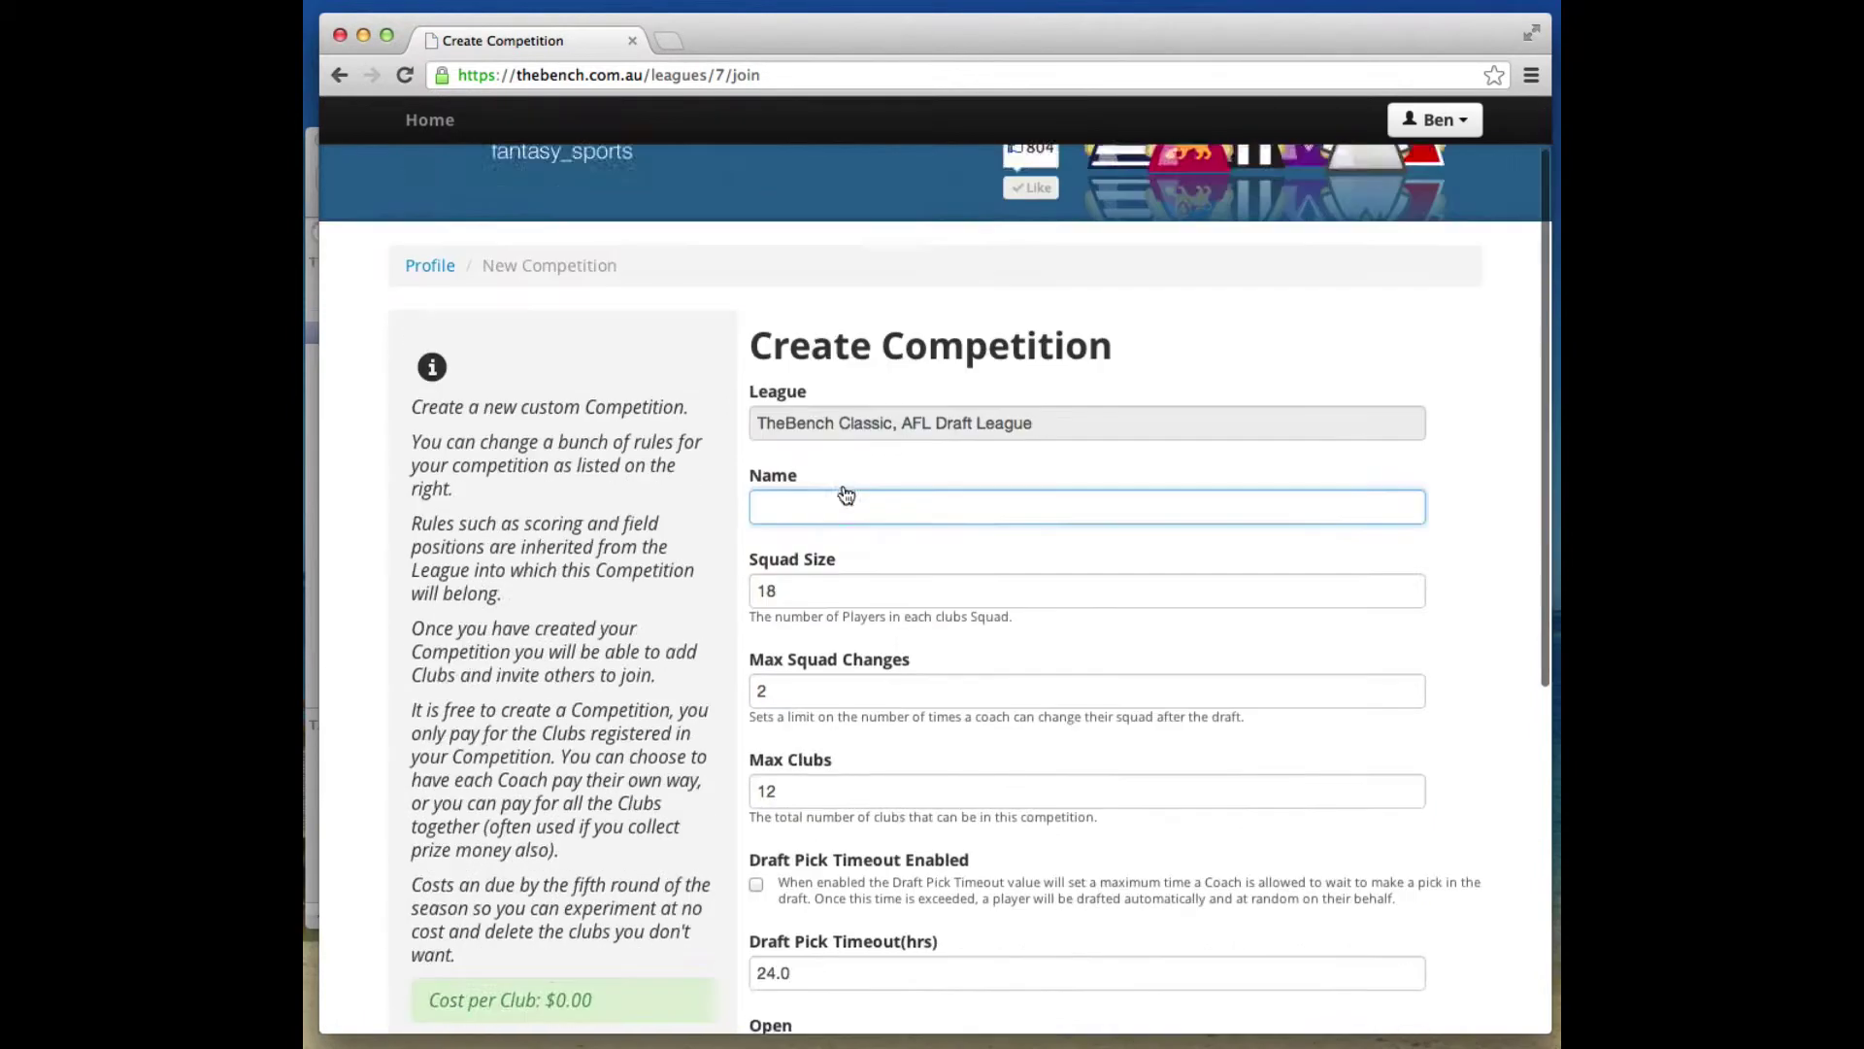
{"action": "scroll", "coordinate": [843, 485], "scroll_direction": "up", "scroll_amount": 2}
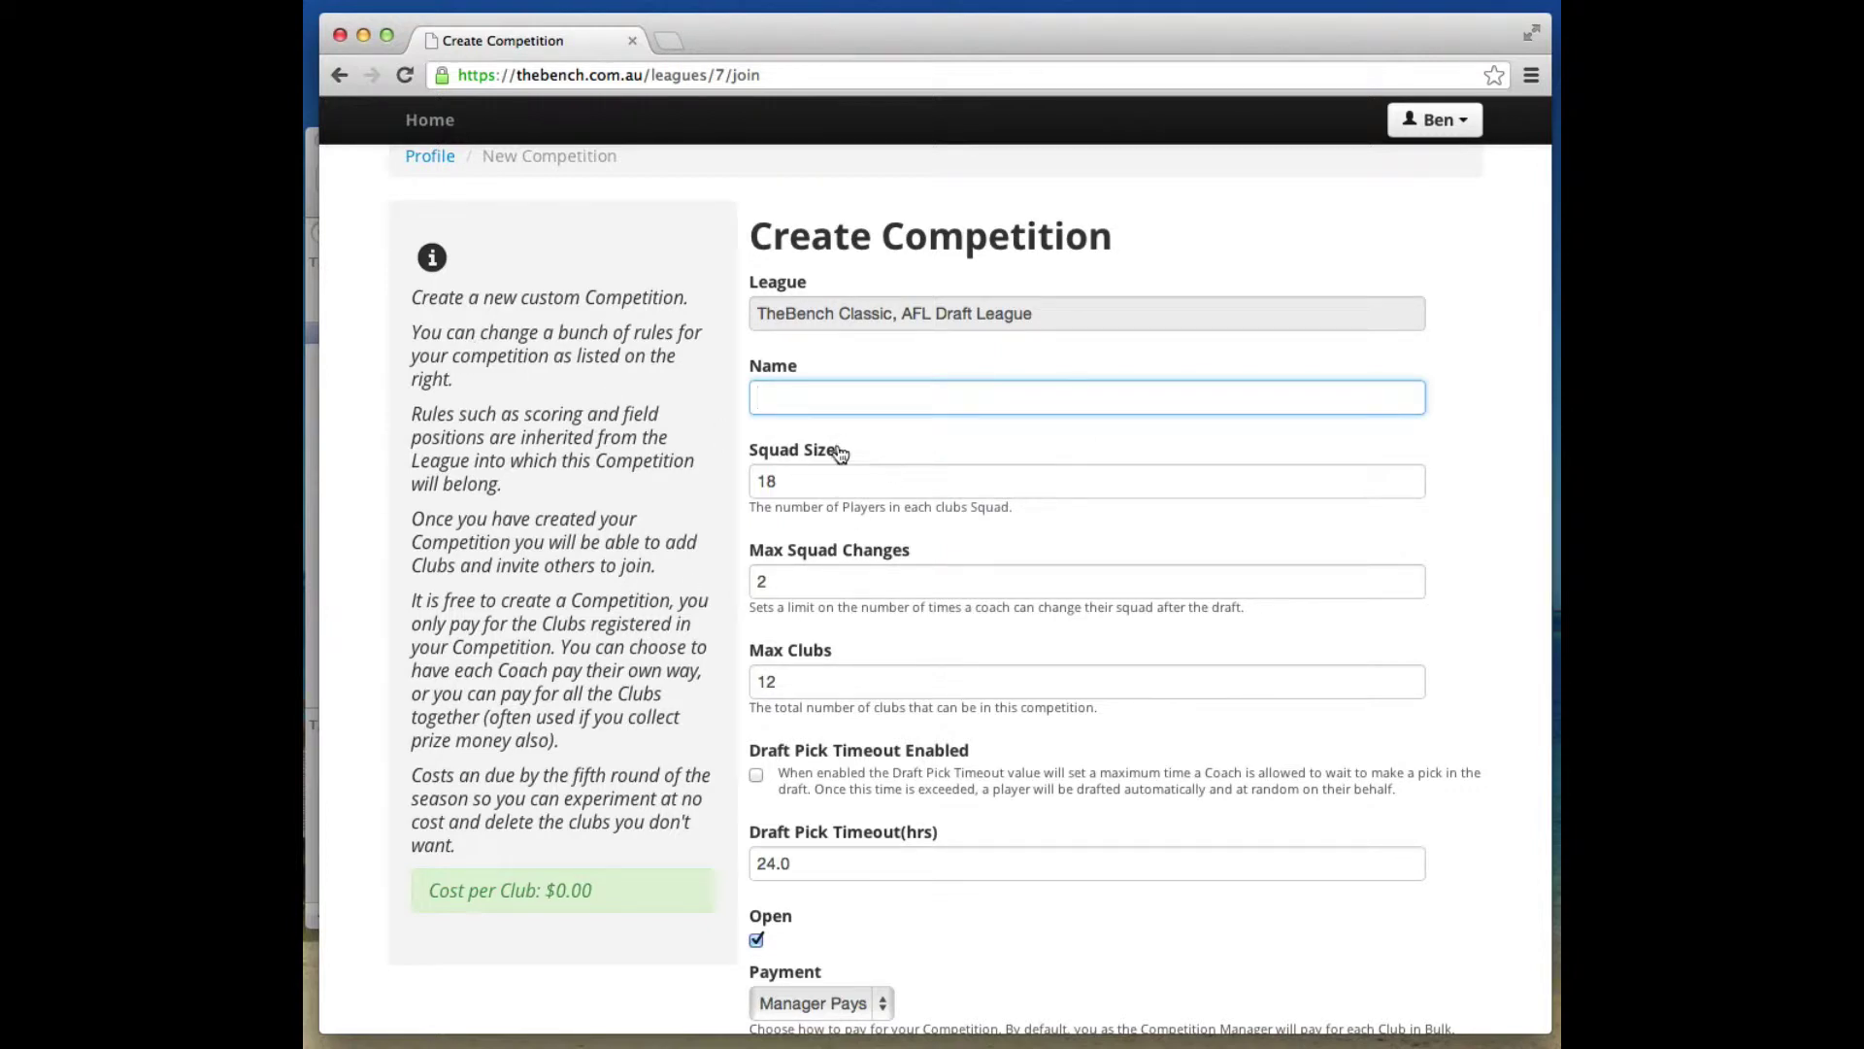
{"action": "type", "text": "Ben's Competition"}
{"action": "left_click", "coordinate": [869, 474]}
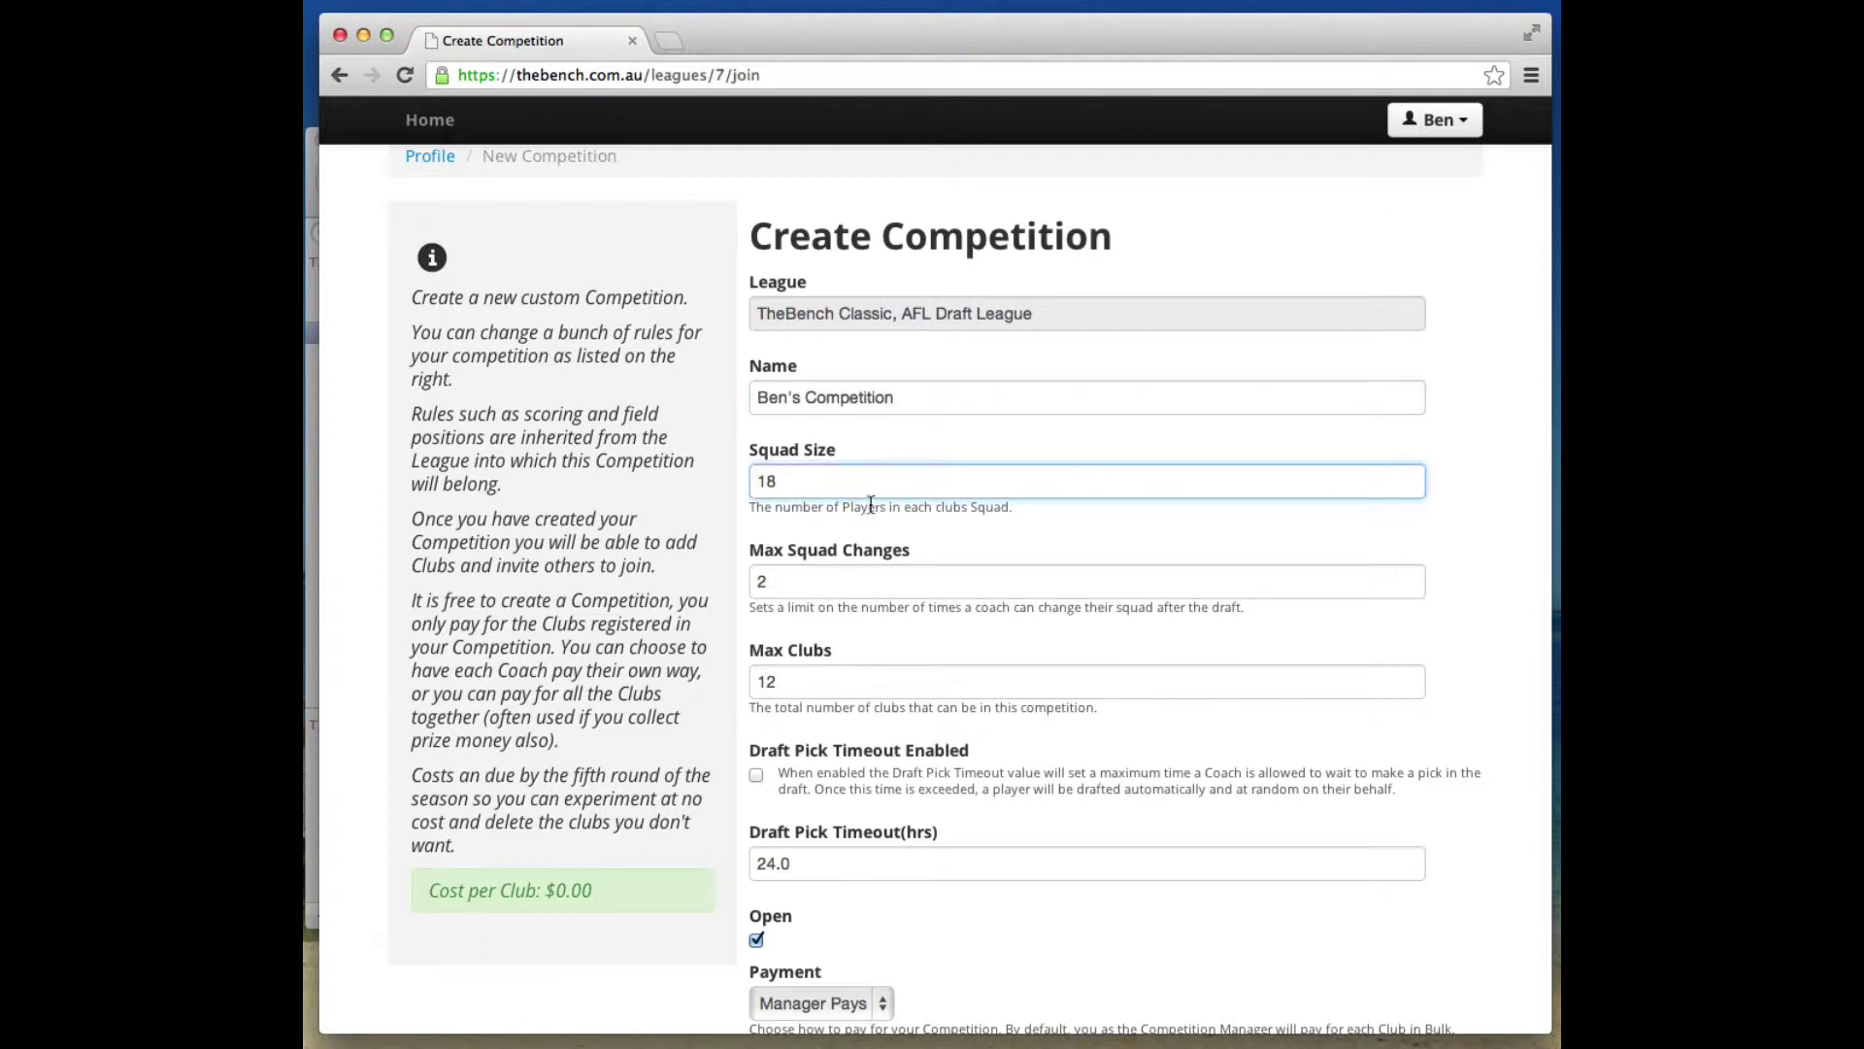
{"action": "left_click_drag", "start_coordinate": [872, 486], "coordinate": [704, 488]}
{"action": "type", "text": "14"}
Set Max Clubs to 10.
{"action": "left_click", "coordinate": [813, 592]}
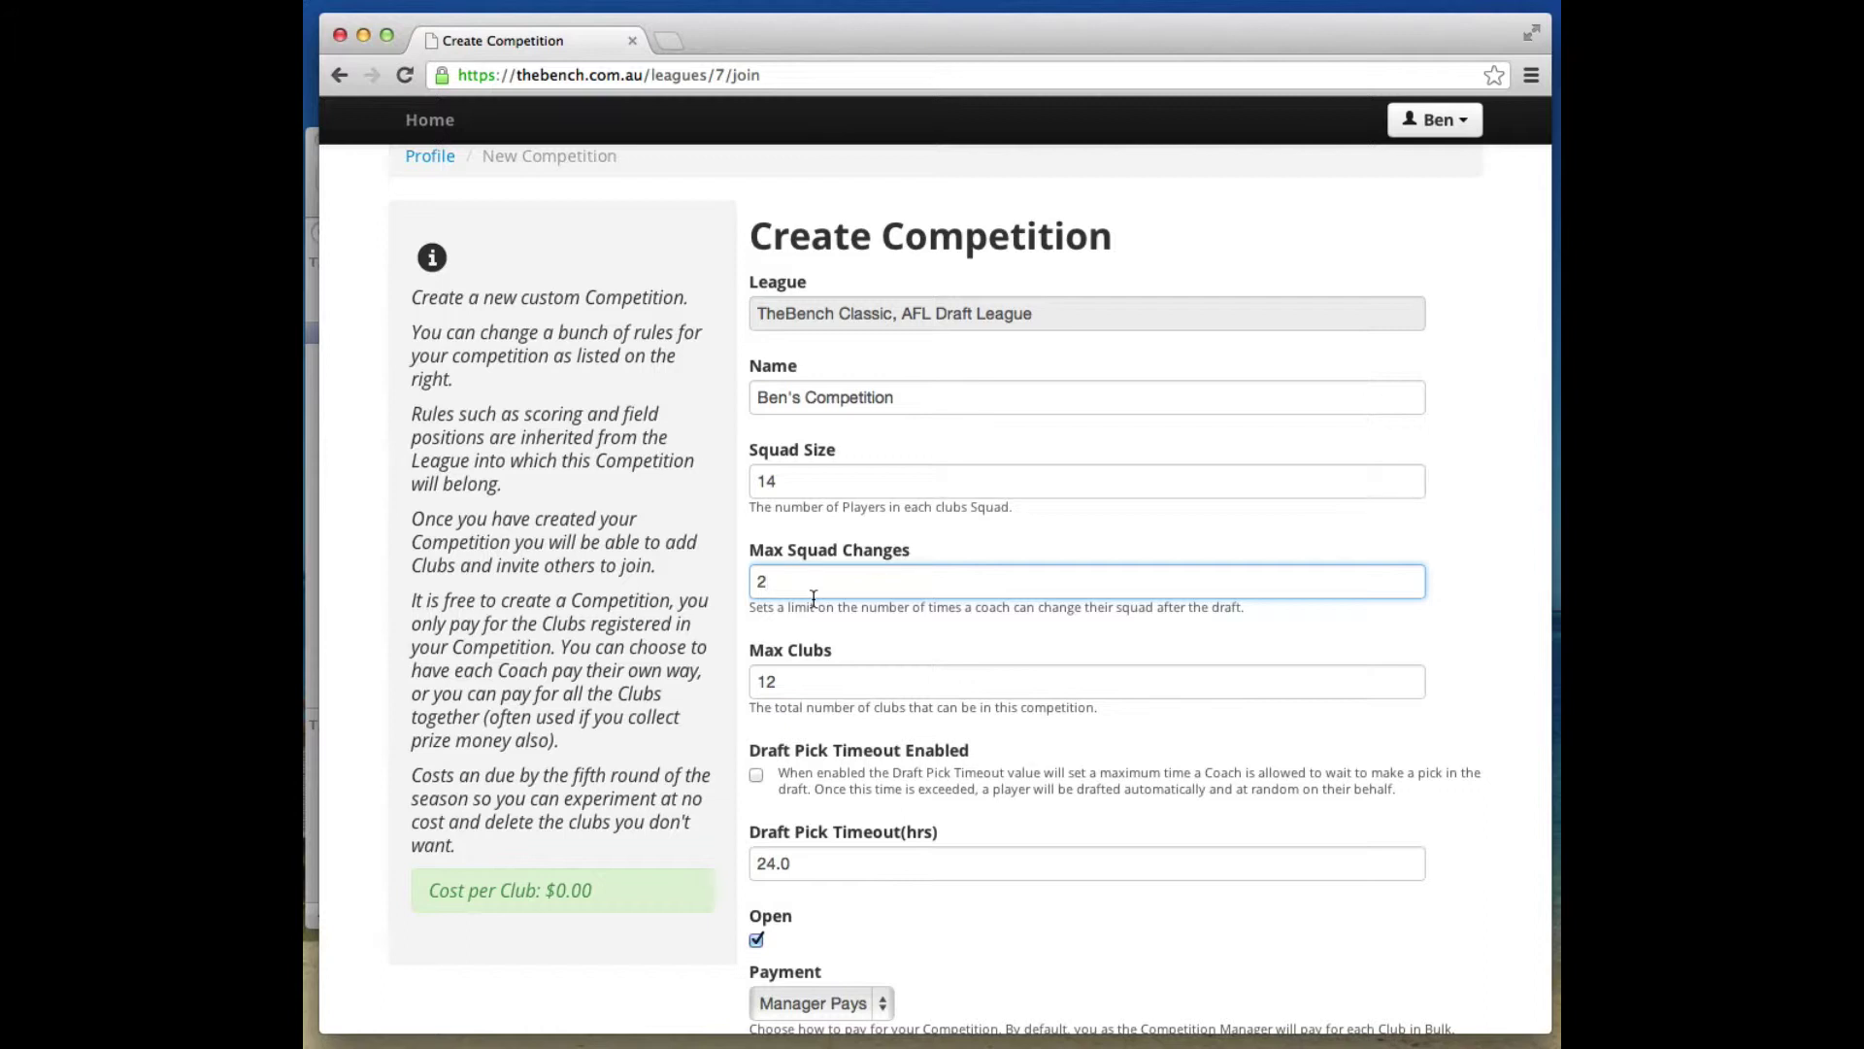
{"action": "key", "text": "Tab"}
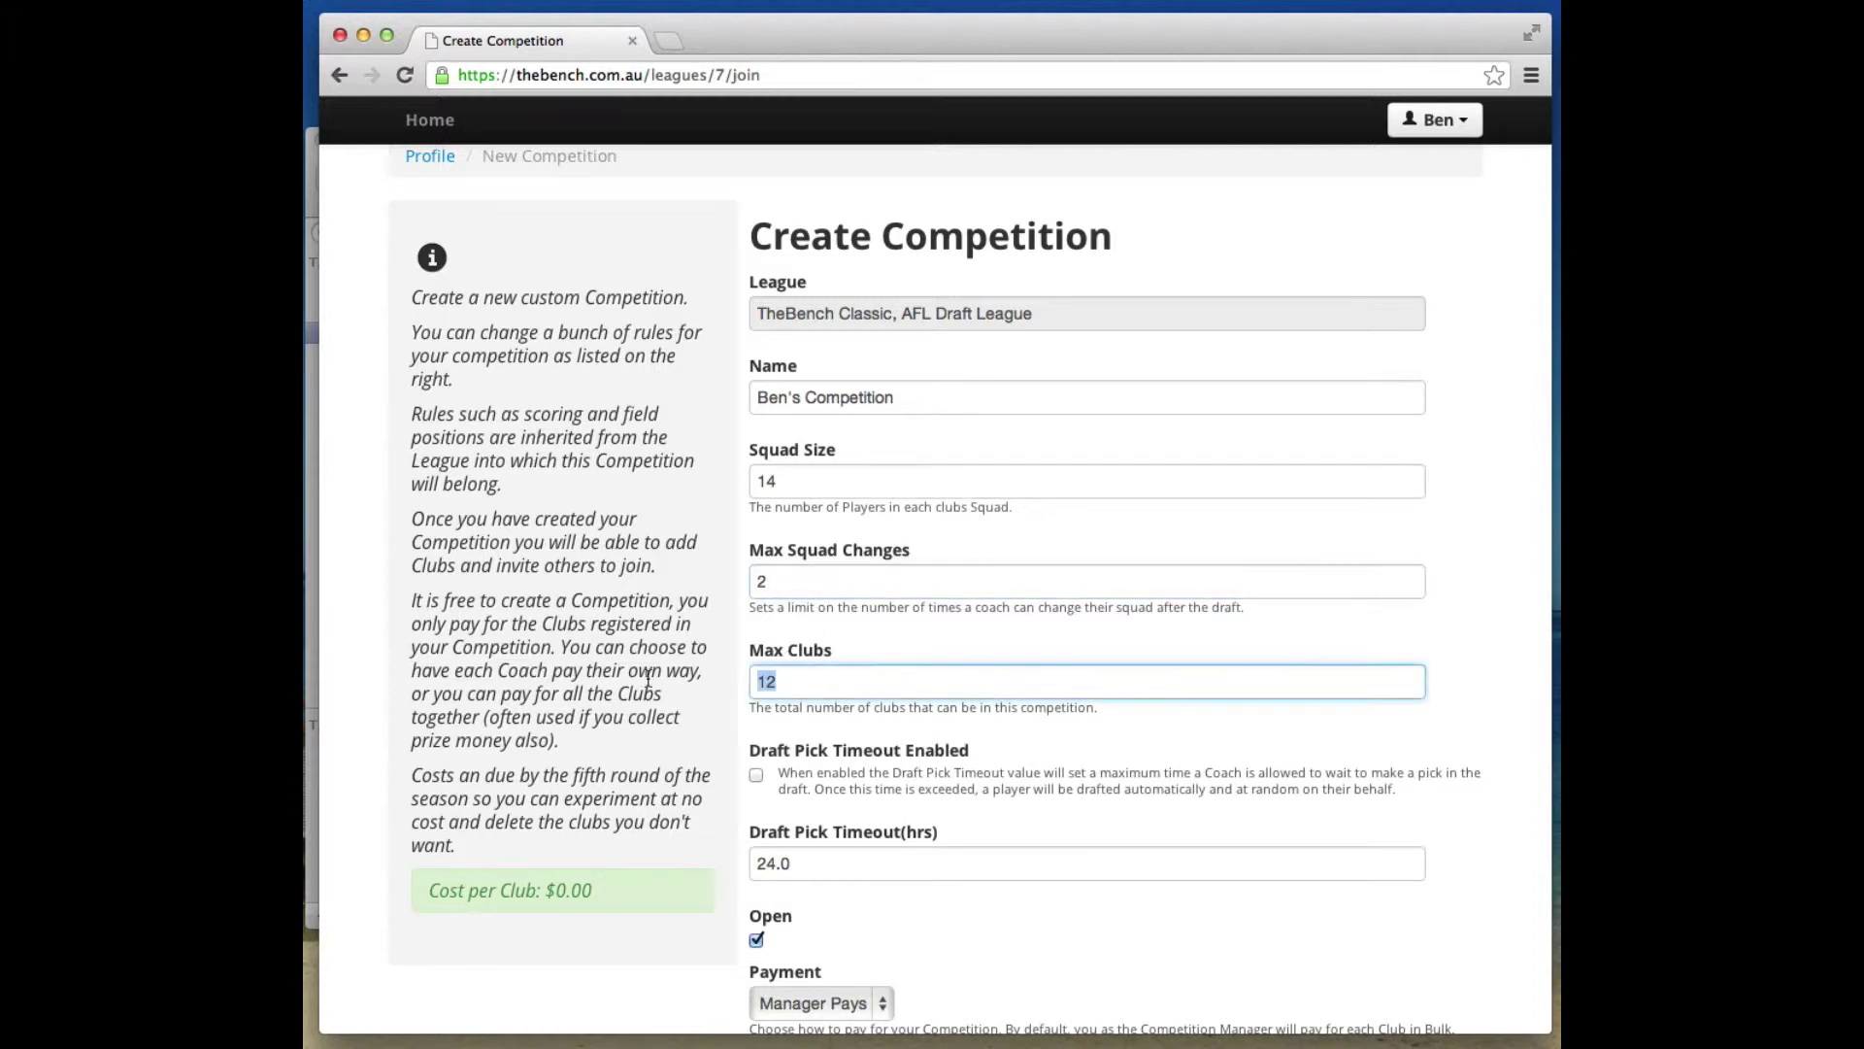
{"action": "type", "text": "10"}
{"action": "left_click", "coordinate": [841, 580]}
{"action": "scroll", "coordinate": [821, 513], "scroll_direction": "down", "scroll_amount": 2}
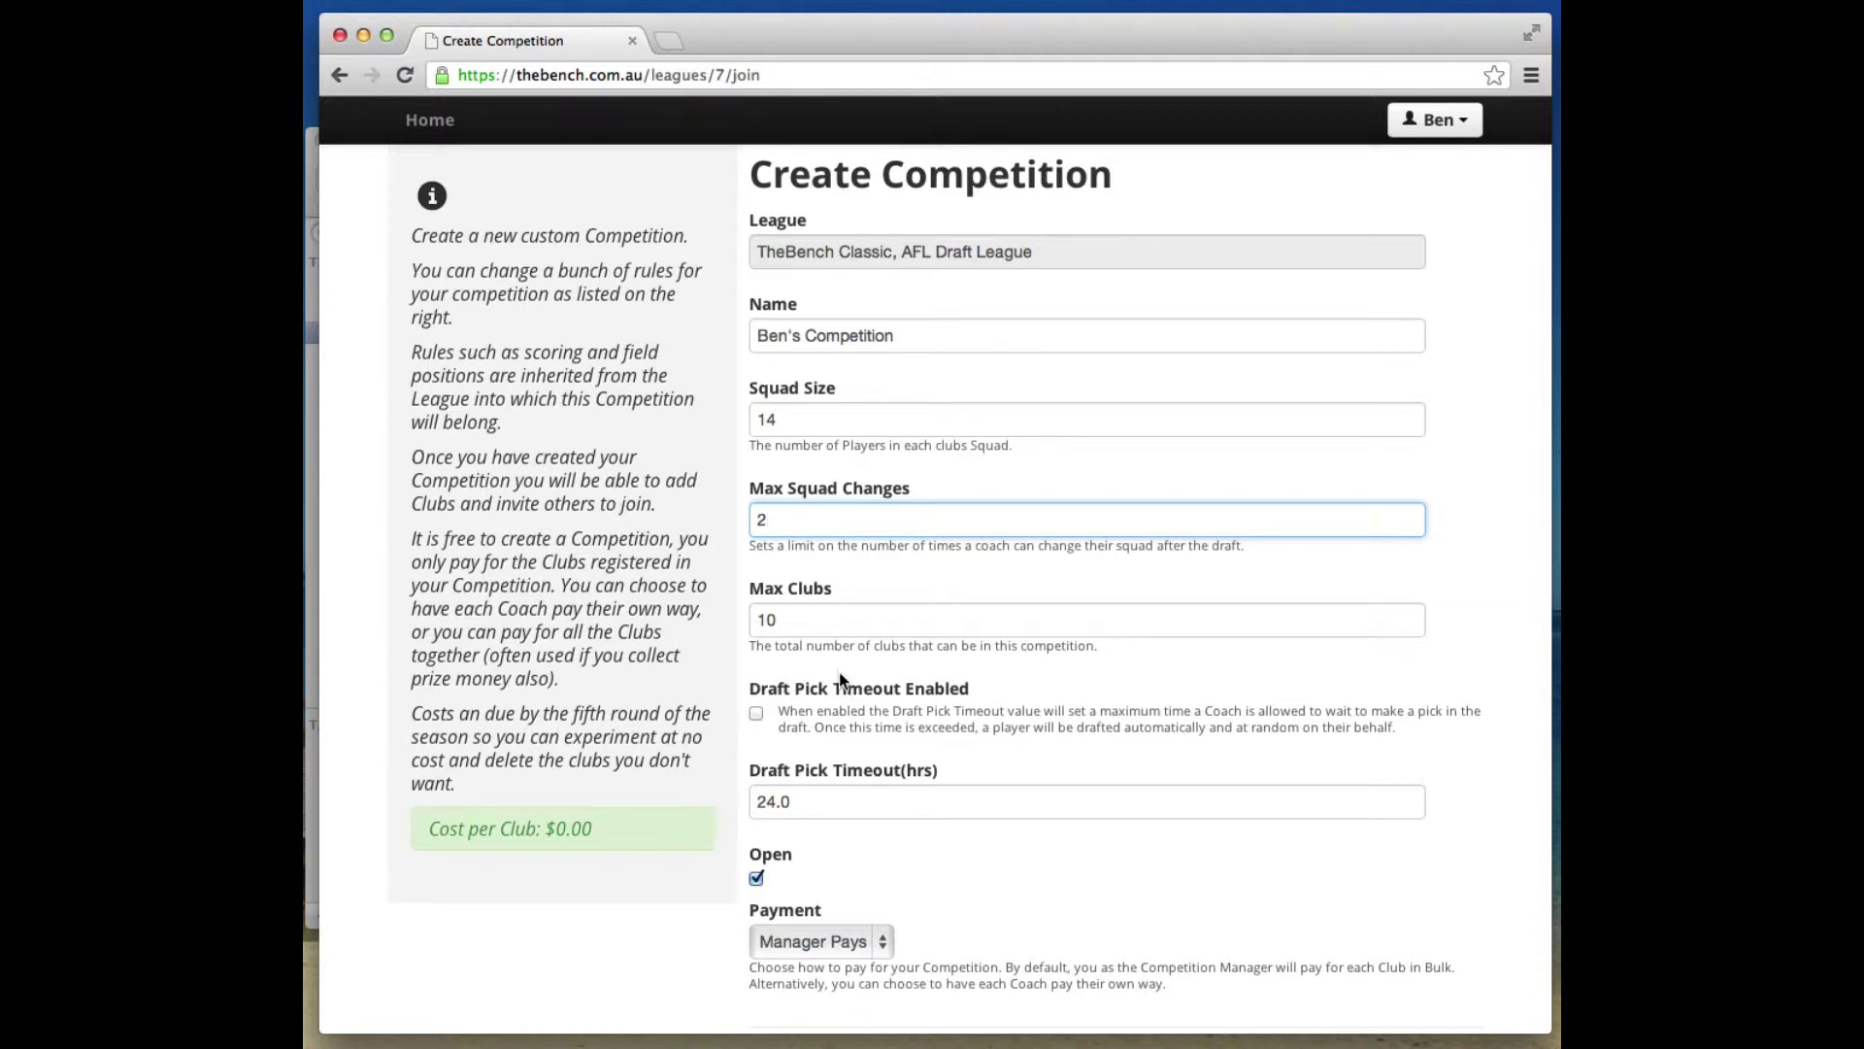
{"action": "scroll", "coordinate": [811, 699], "scroll_direction": "down", "scroll_amount": 2}
{"action": "left_click_drag", "start_coordinate": [837, 444], "coordinate": [633, 439]}
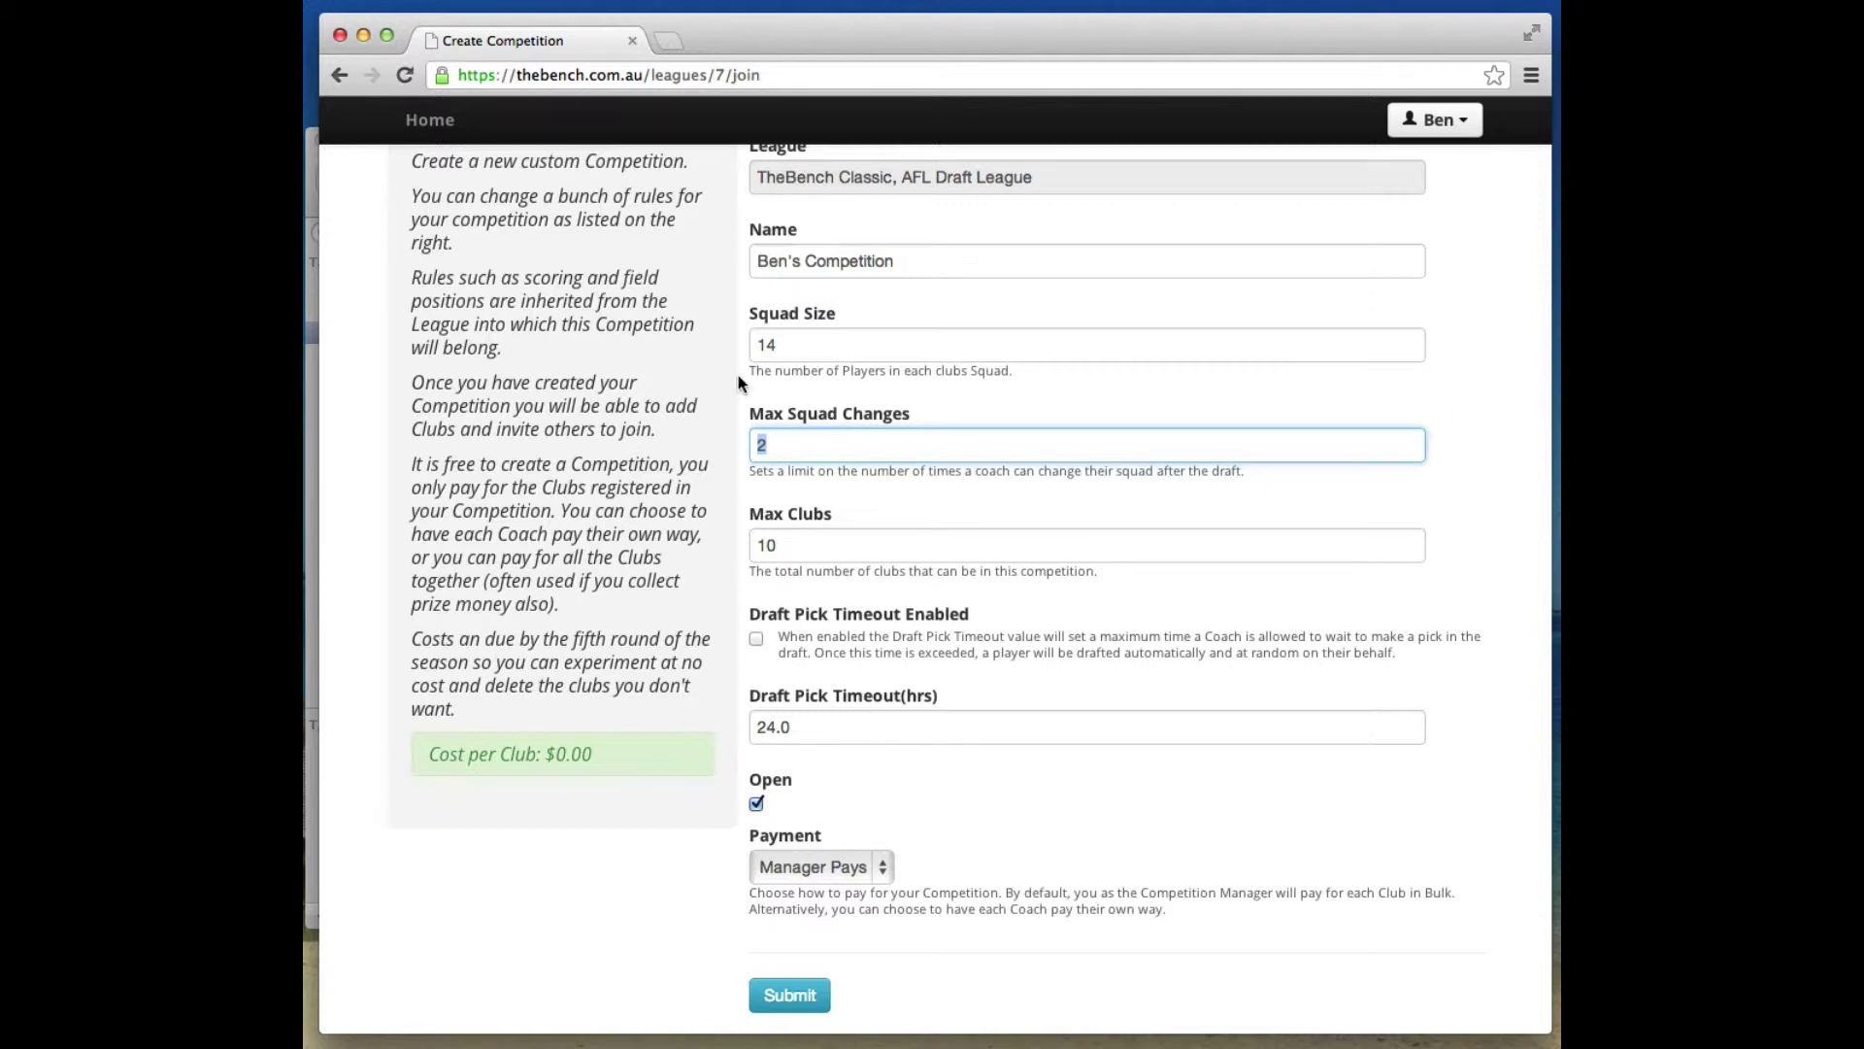
Change Max Squad Changes from 2 to 6.
{"action": "left_click", "coordinate": [796, 357]}
{"action": "left_click", "coordinate": [814, 450]}
{"action": "left_click_drag", "start_coordinate": [813, 449], "coordinate": [691, 443]}
{"action": "type", "text": "6"}
{"action": "left_click", "coordinate": [837, 545]}
Keep the 24.0-hour draft pick timeout and submit the competition.
{"action": "scroll", "coordinate": [852, 577], "scroll_direction": "up", "scroll_amount": 2}
{"action": "scroll", "coordinate": [864, 572], "scroll_direction": "down", "scroll_amount": 3}
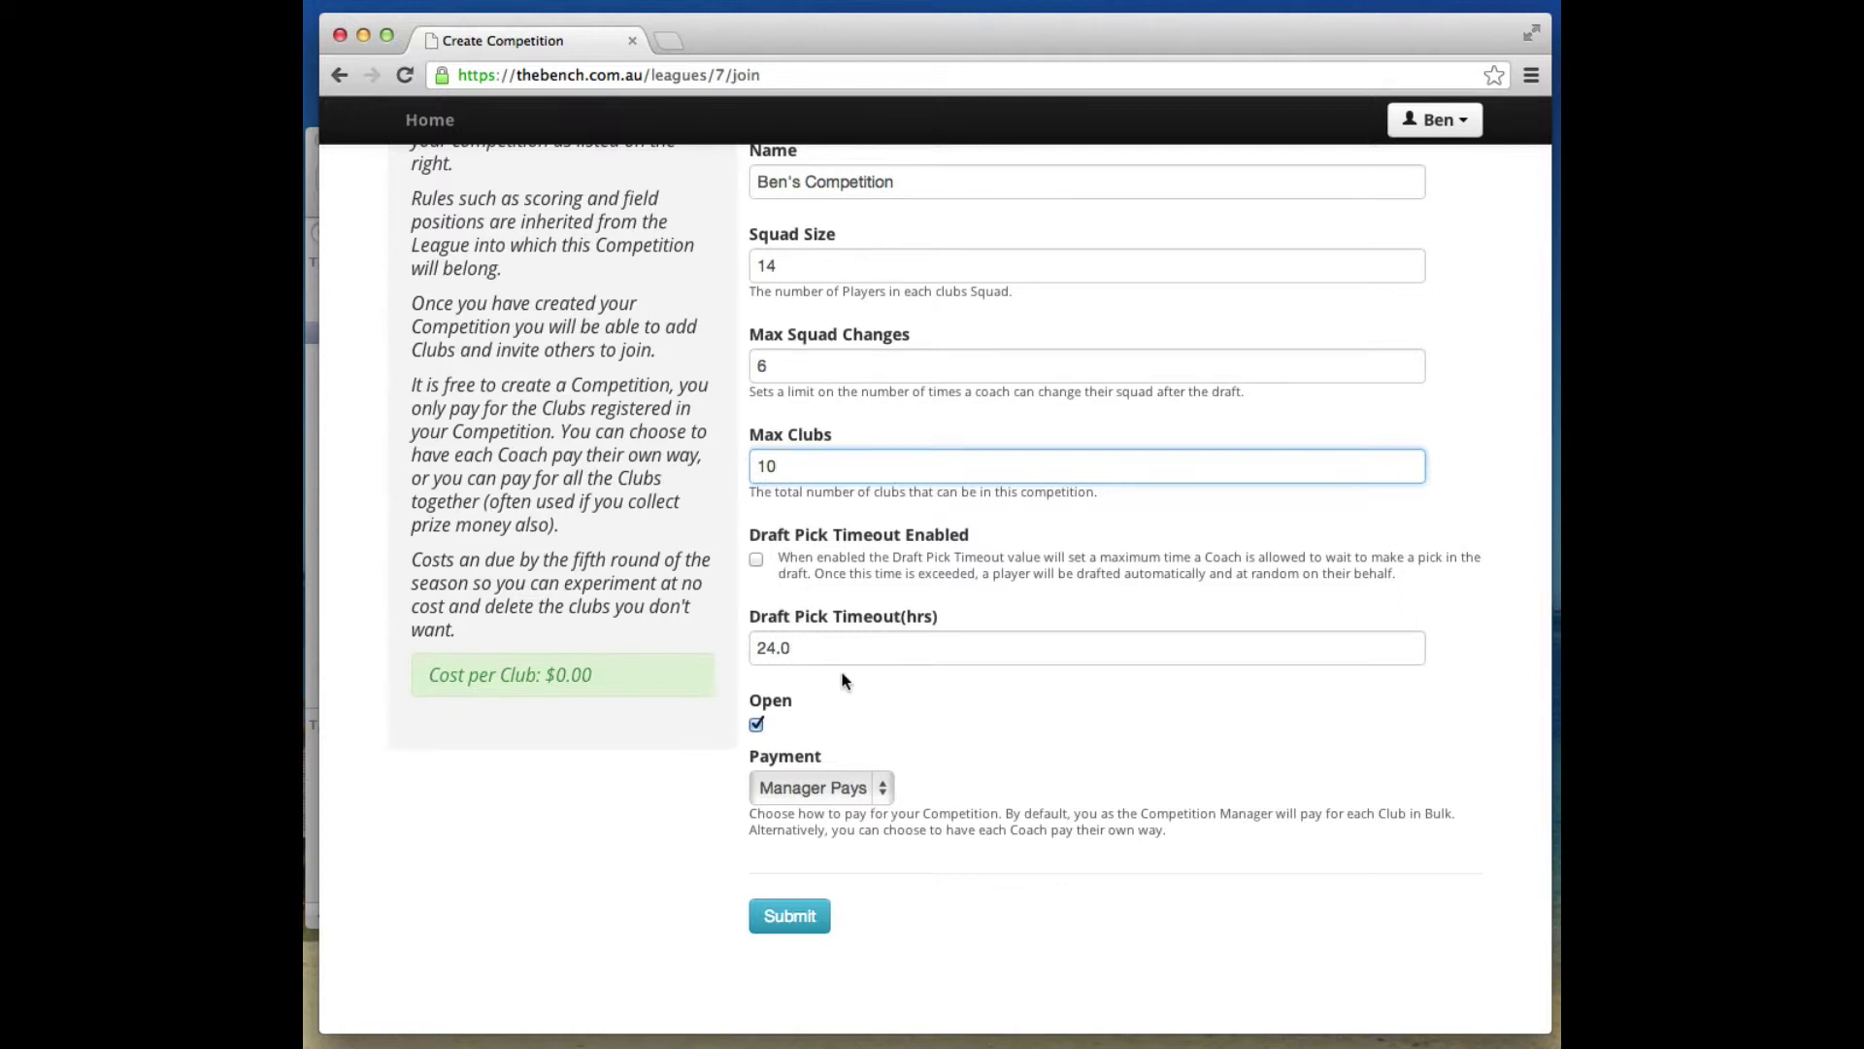
{"action": "double_click", "coordinate": [804, 644]}
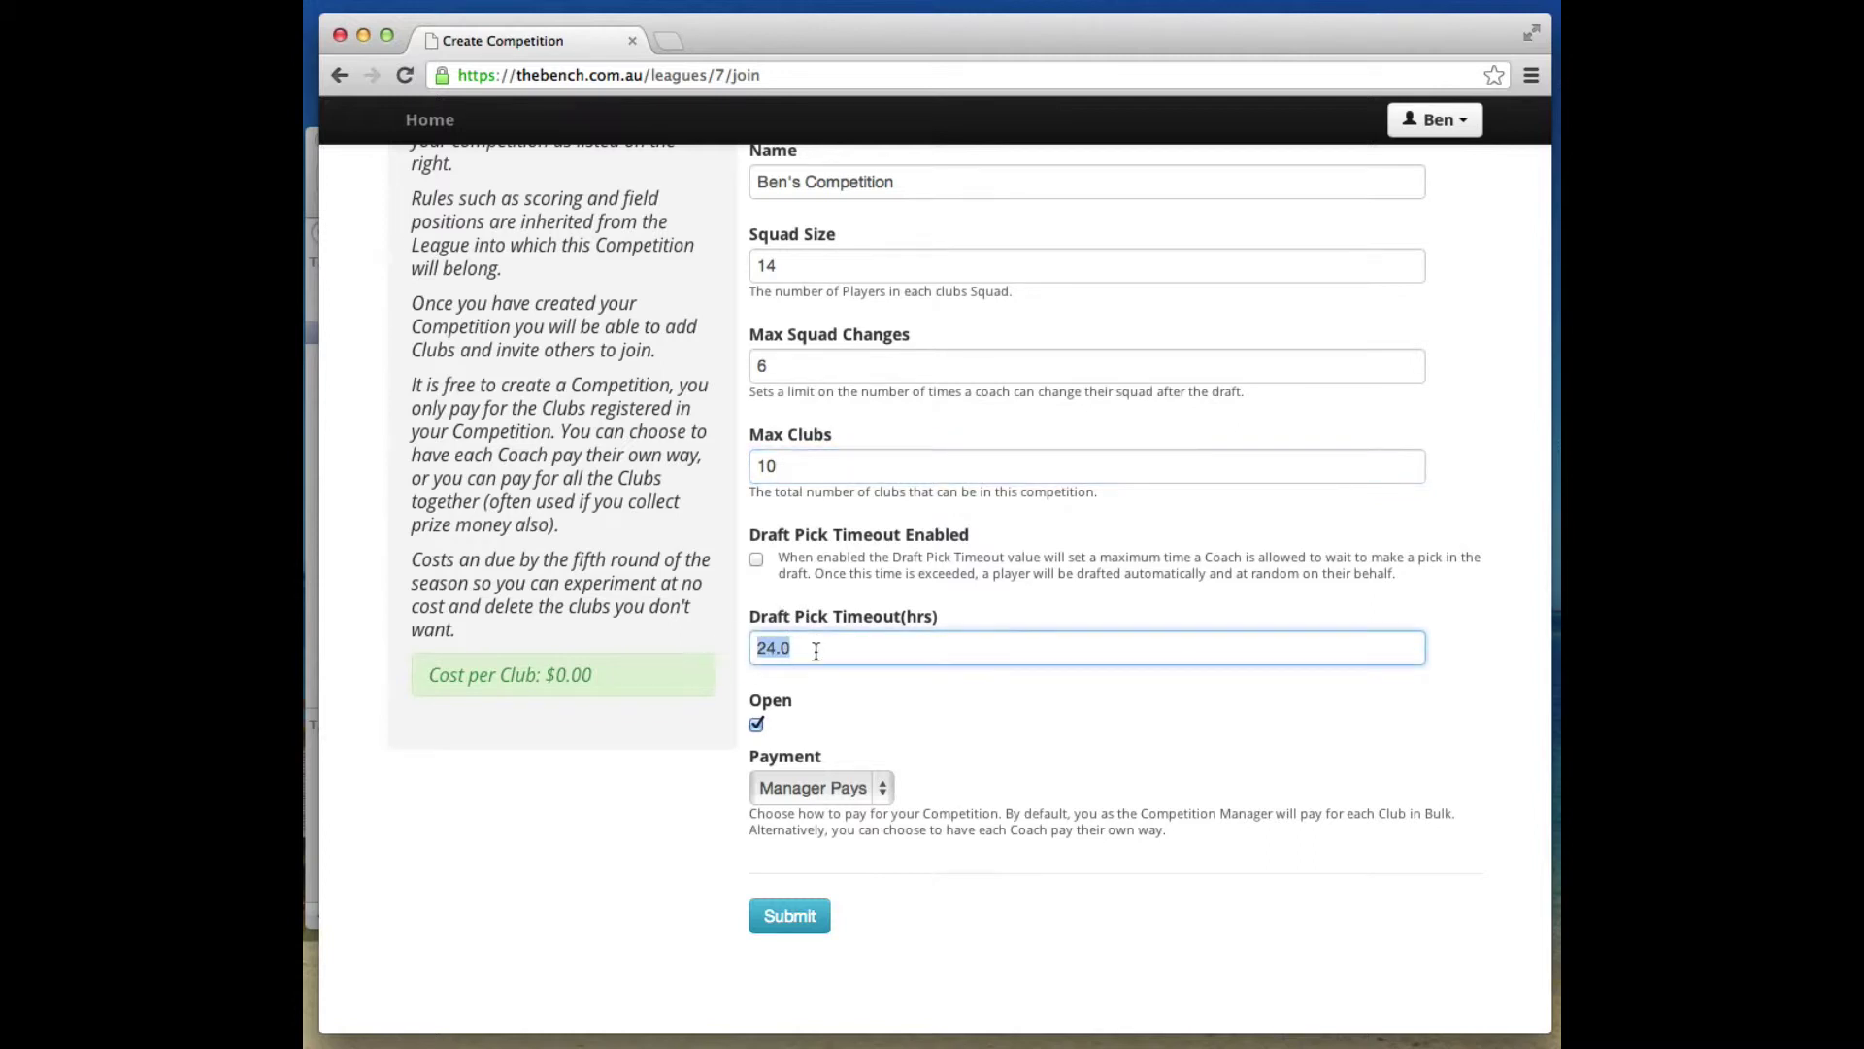
{"action": "left_click", "coordinate": [831, 648]}
{"action": "scroll", "coordinate": [791, 583], "scroll_direction": "up", "scroll_amount": 1}
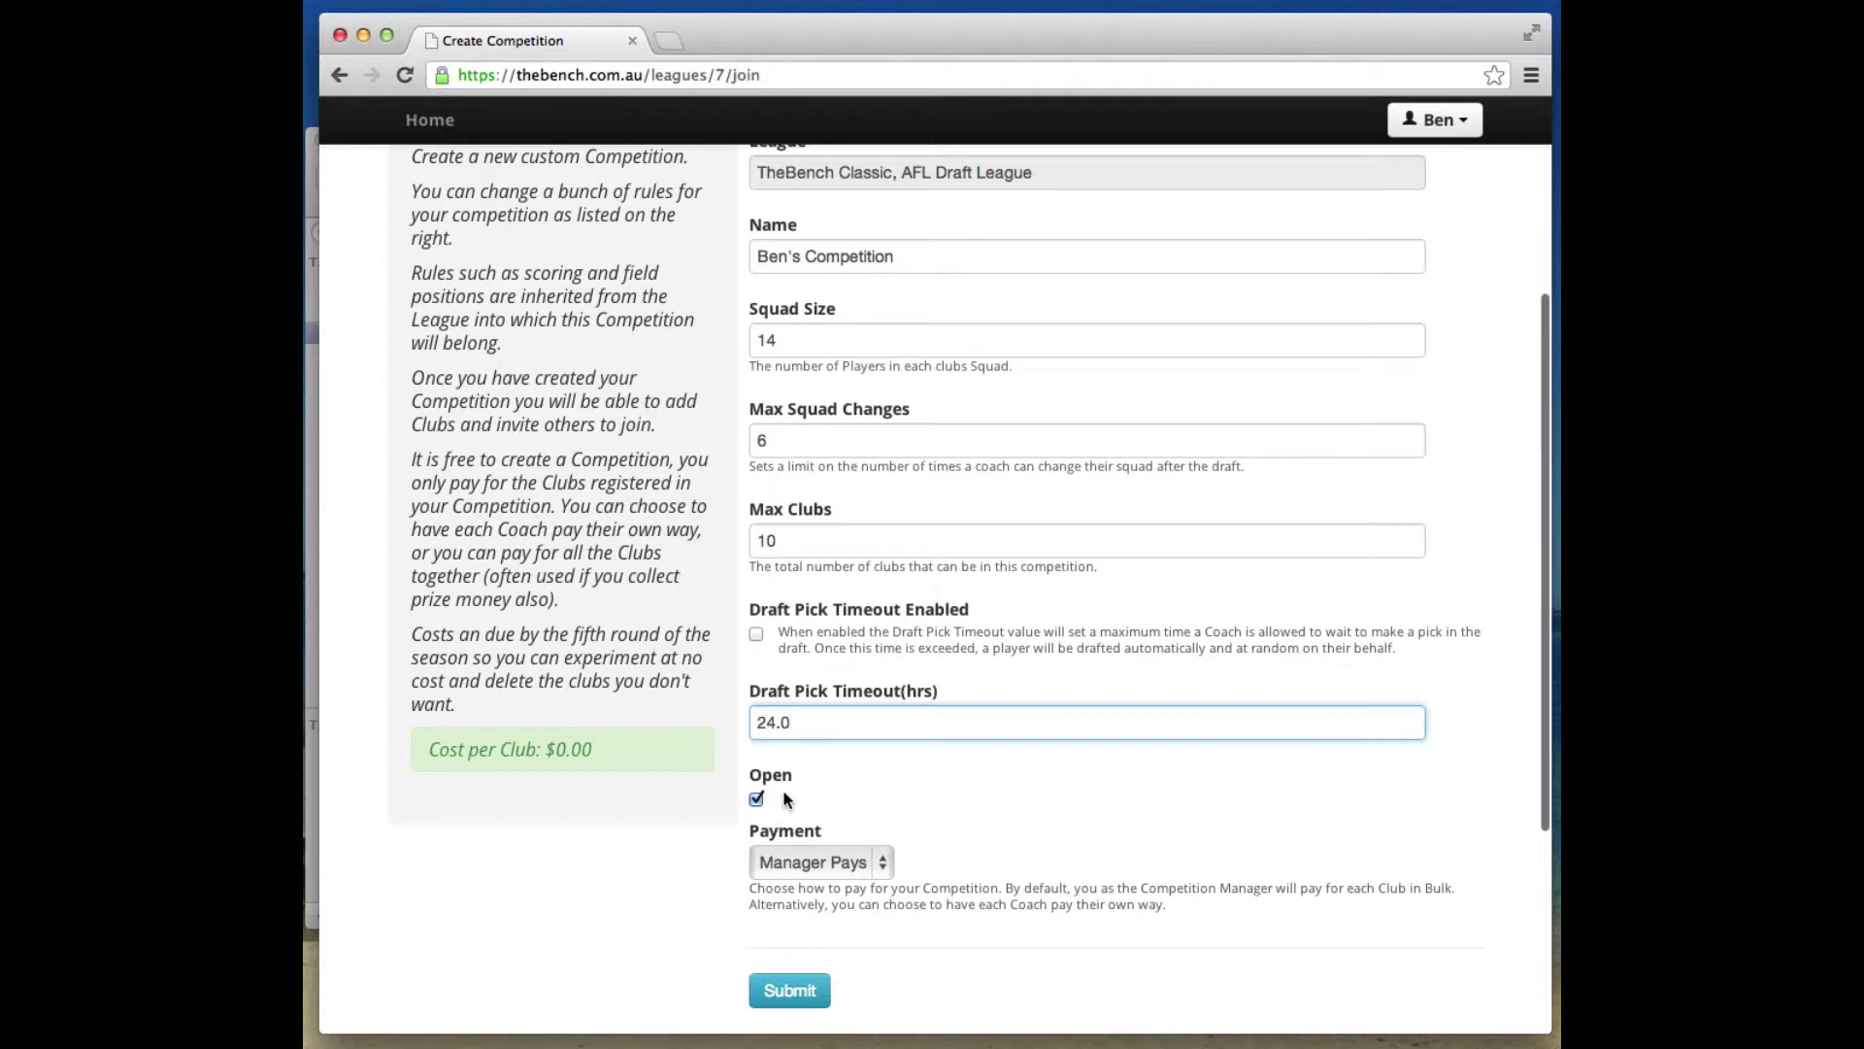
{"action": "scroll", "coordinate": [775, 801], "scroll_direction": "up", "scroll_amount": 2}
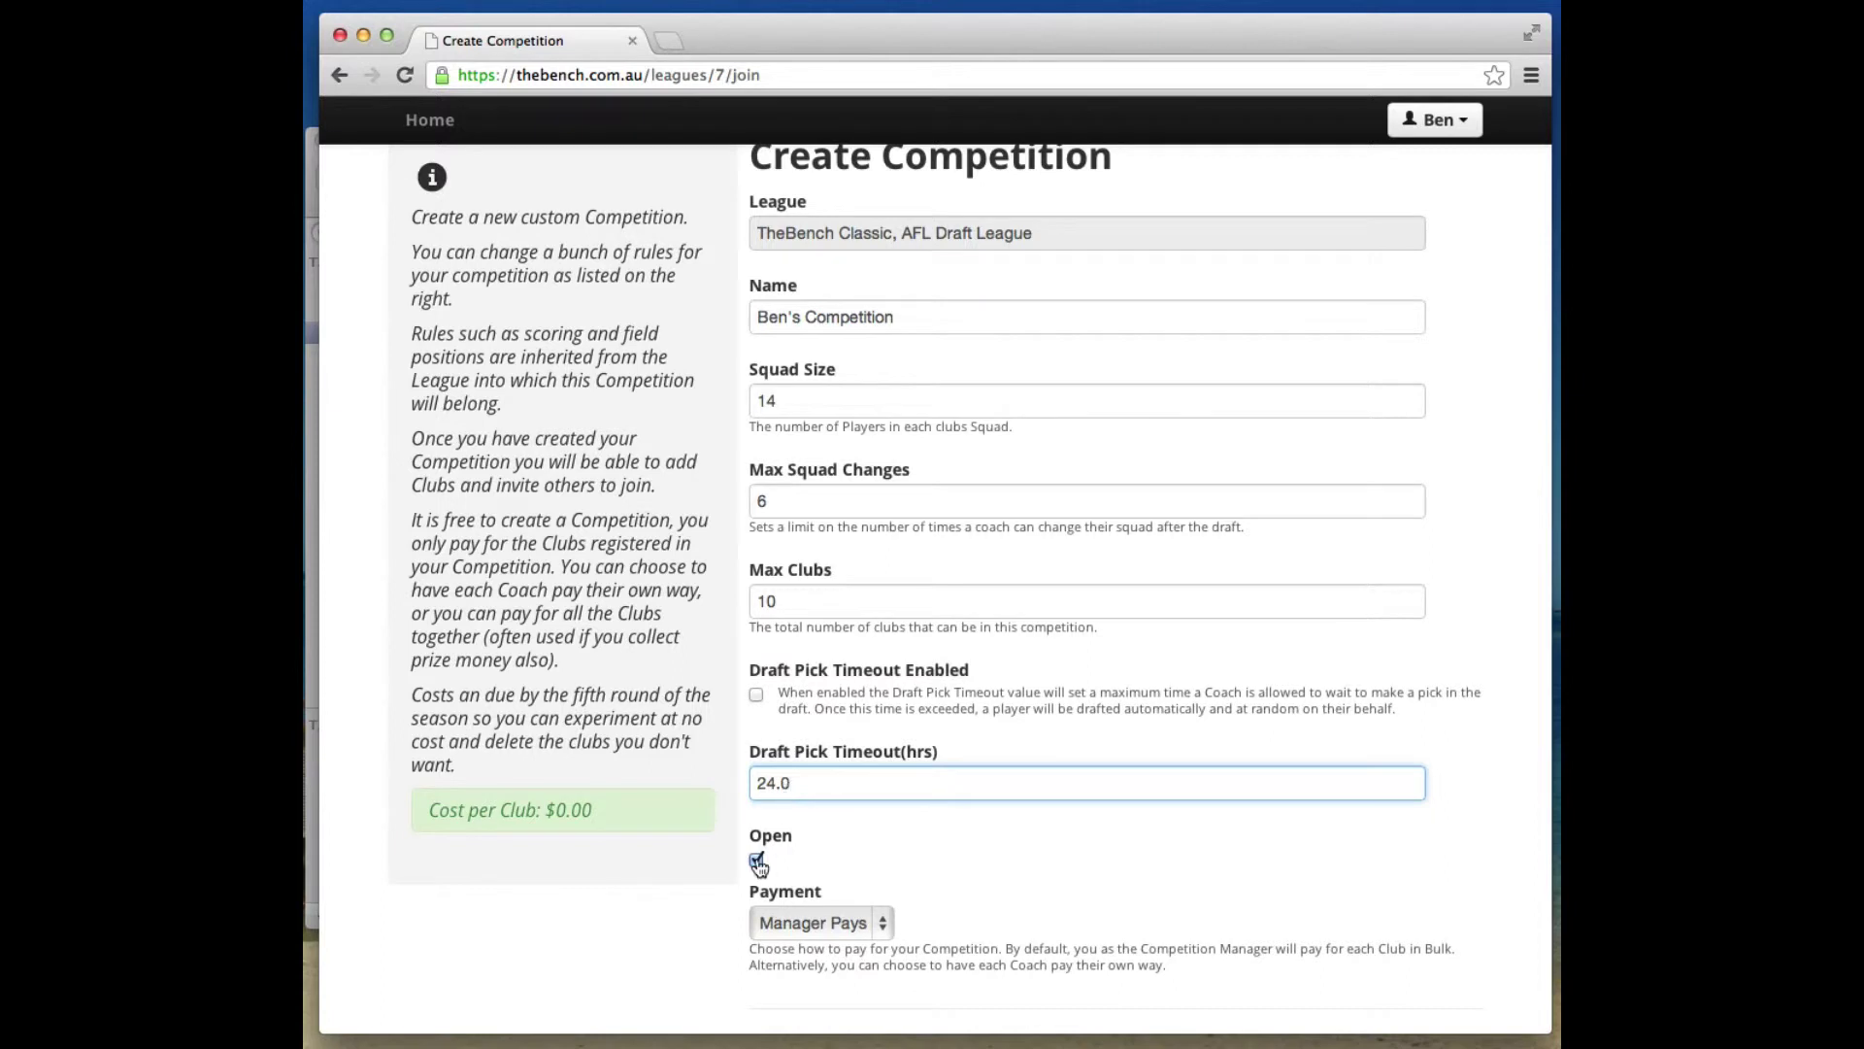
{"action": "scroll", "coordinate": [930, 862], "scroll_direction": "down", "scroll_amount": 5}
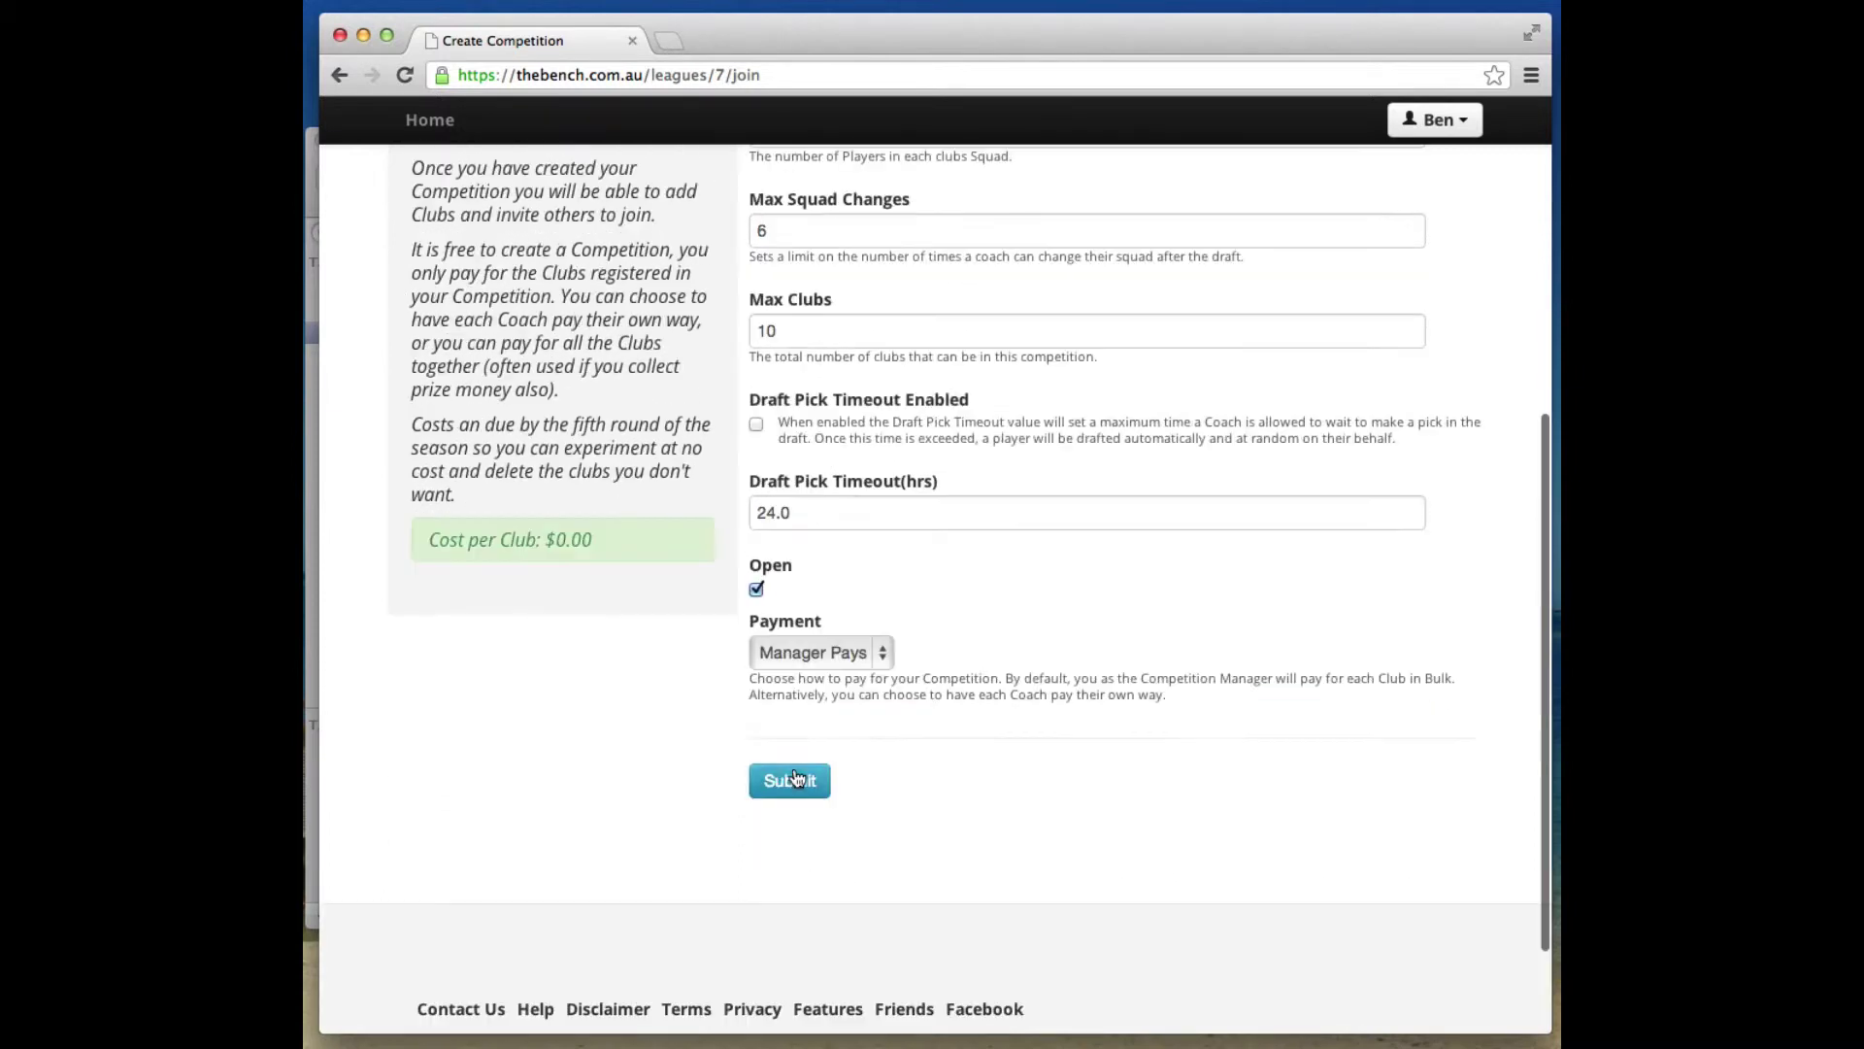
{"action": "left_click", "coordinate": [789, 780]}
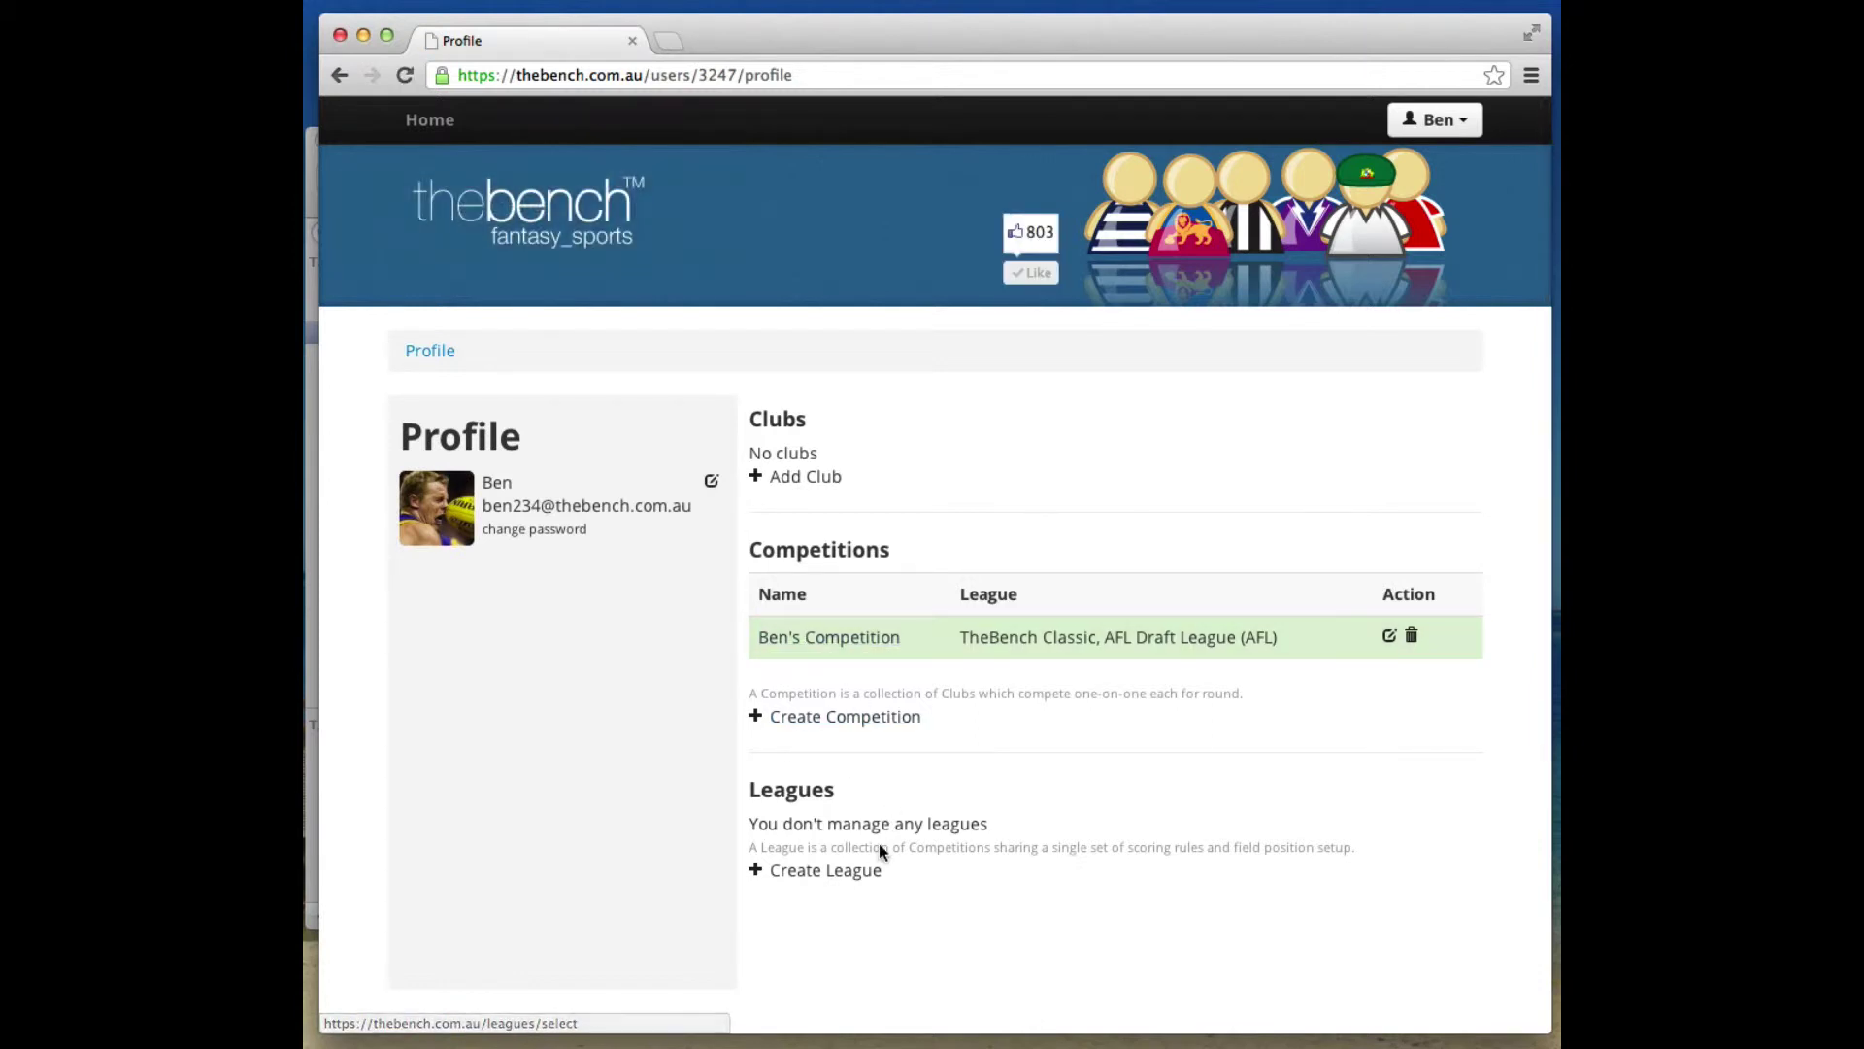
Open Ben's Competition for editing and bring up the Create Club form.
{"action": "left_click", "coordinate": [833, 645]}
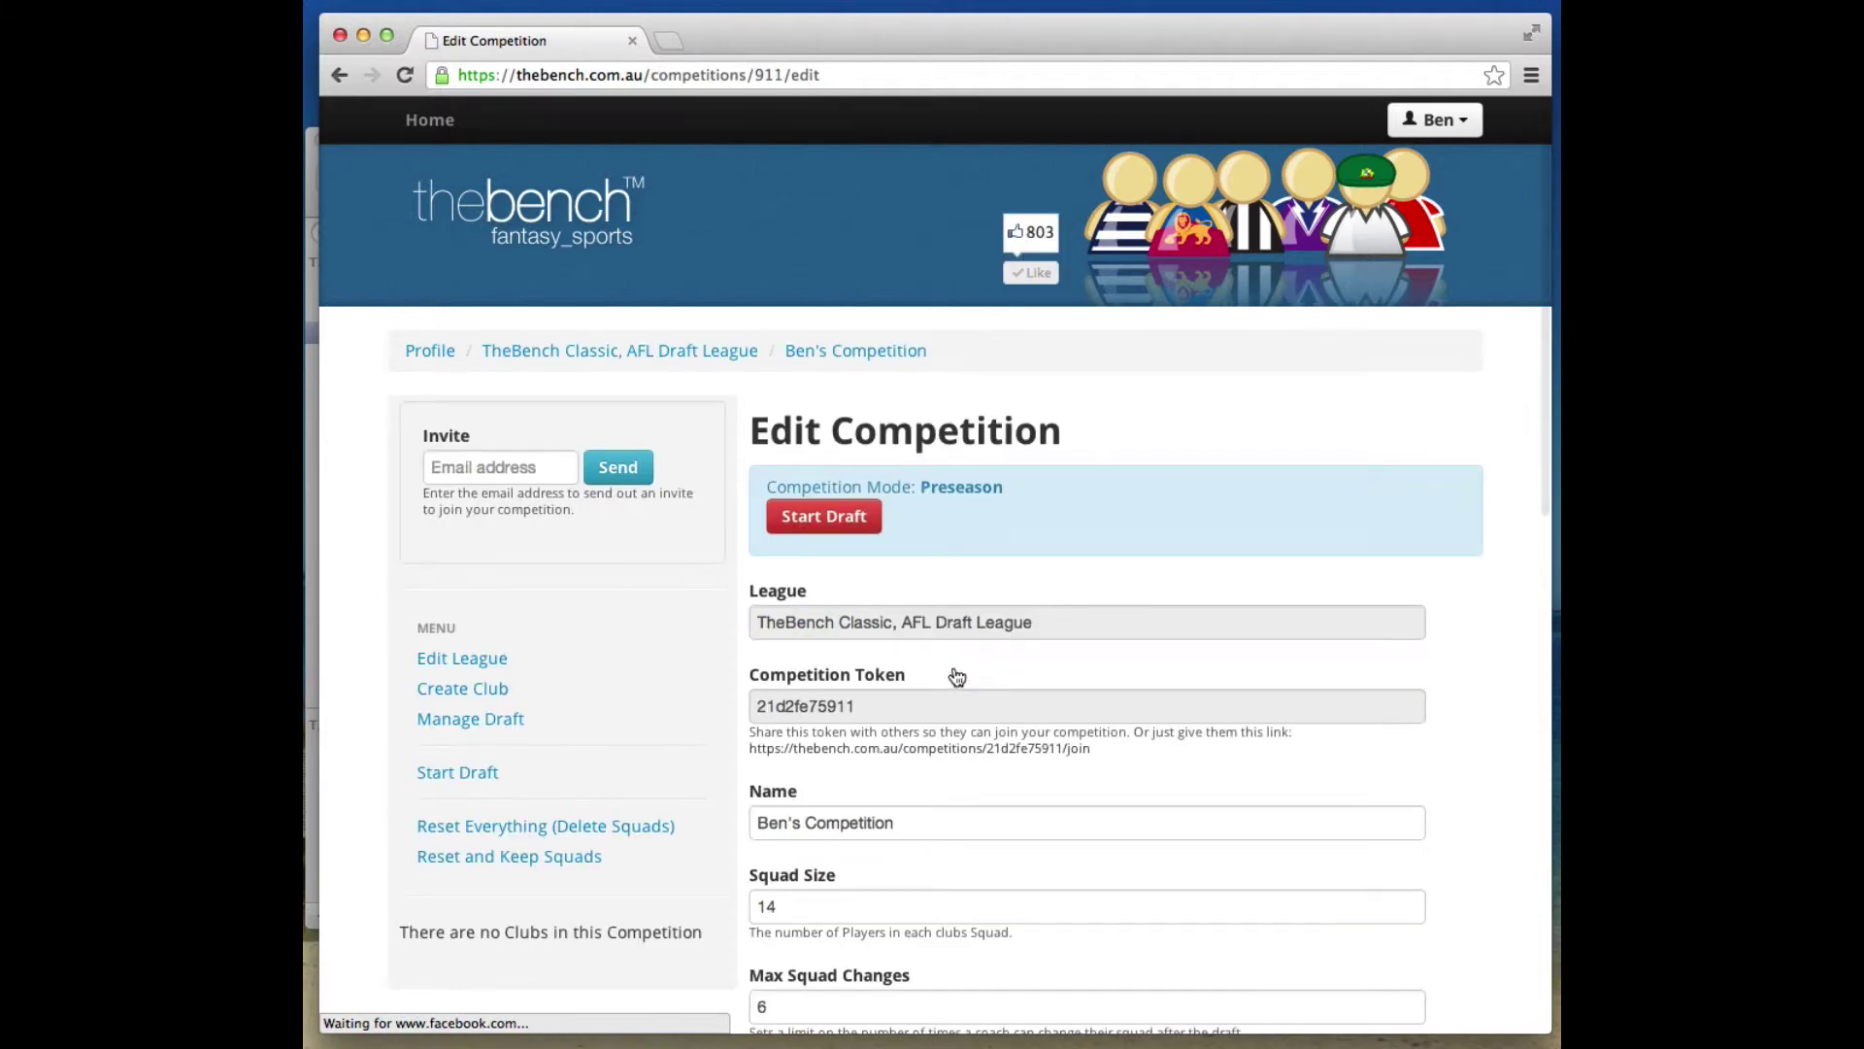
{"action": "scroll", "coordinate": [707, 645], "scroll_direction": "down", "scroll_amount": 3}
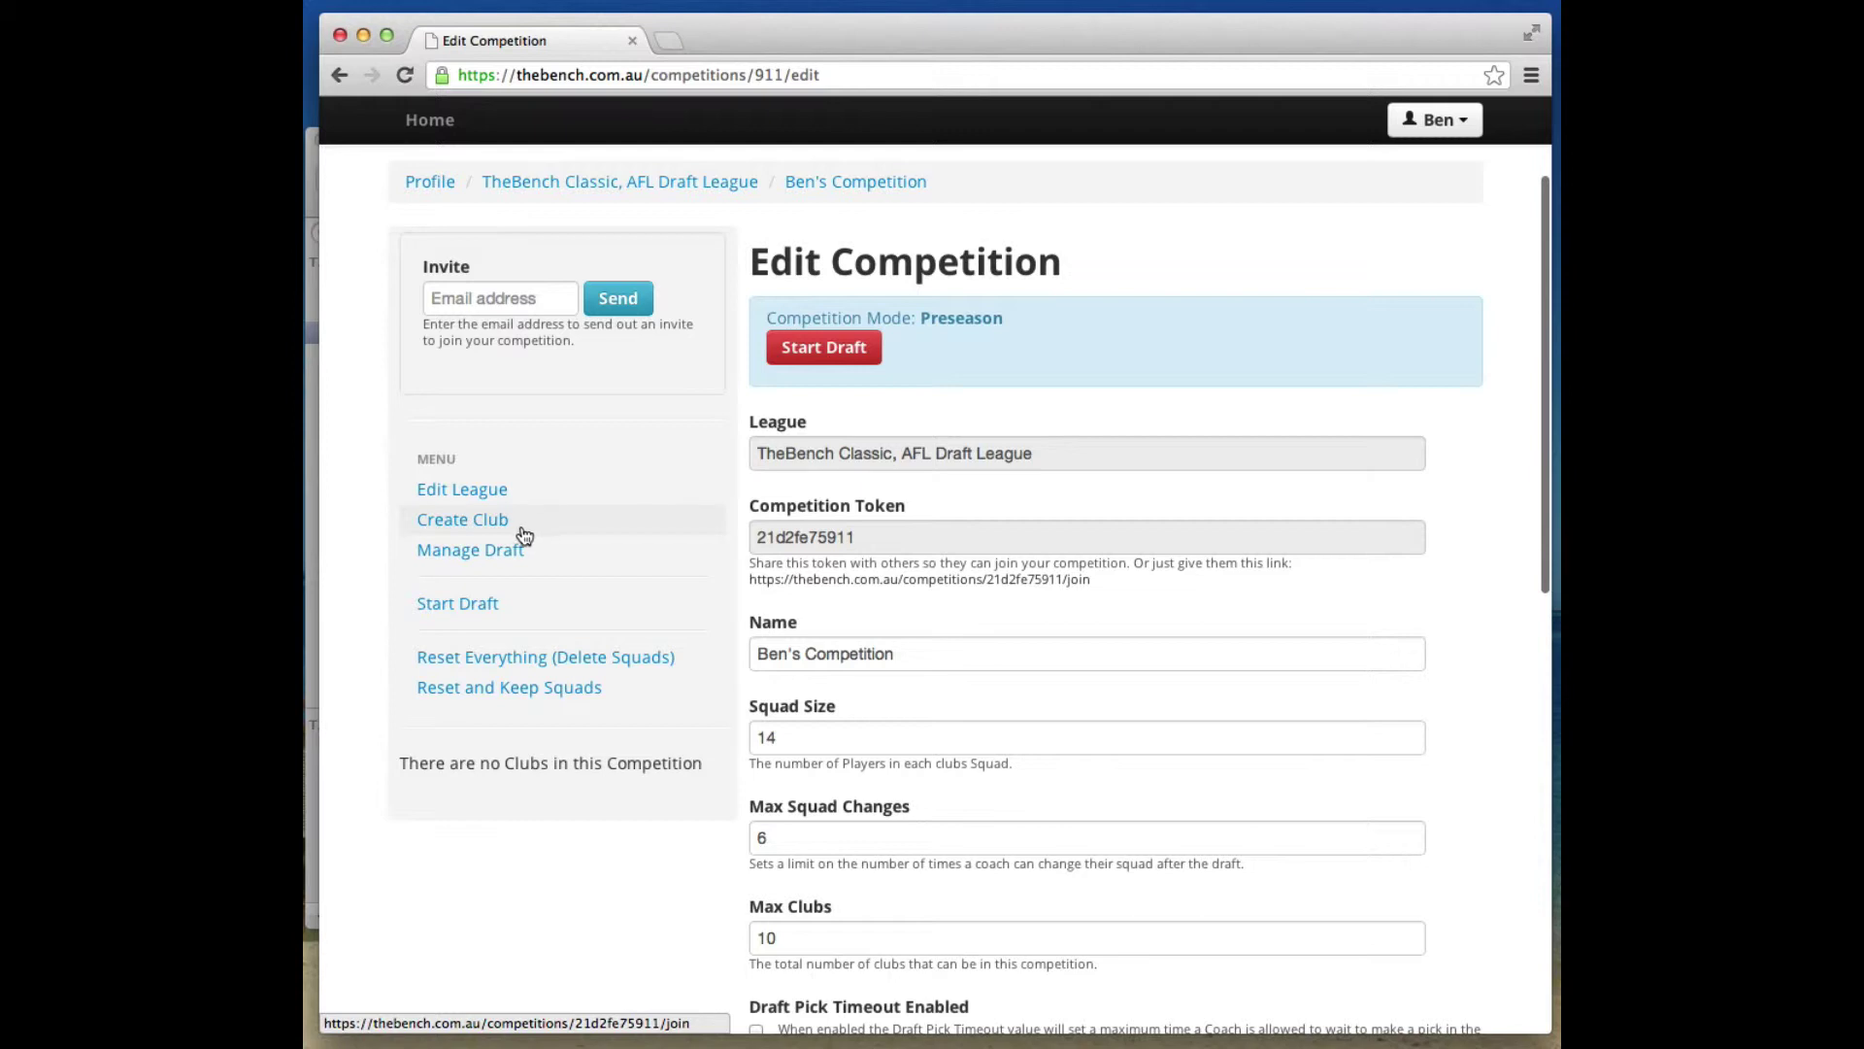
{"action": "left_click", "coordinate": [459, 524]}
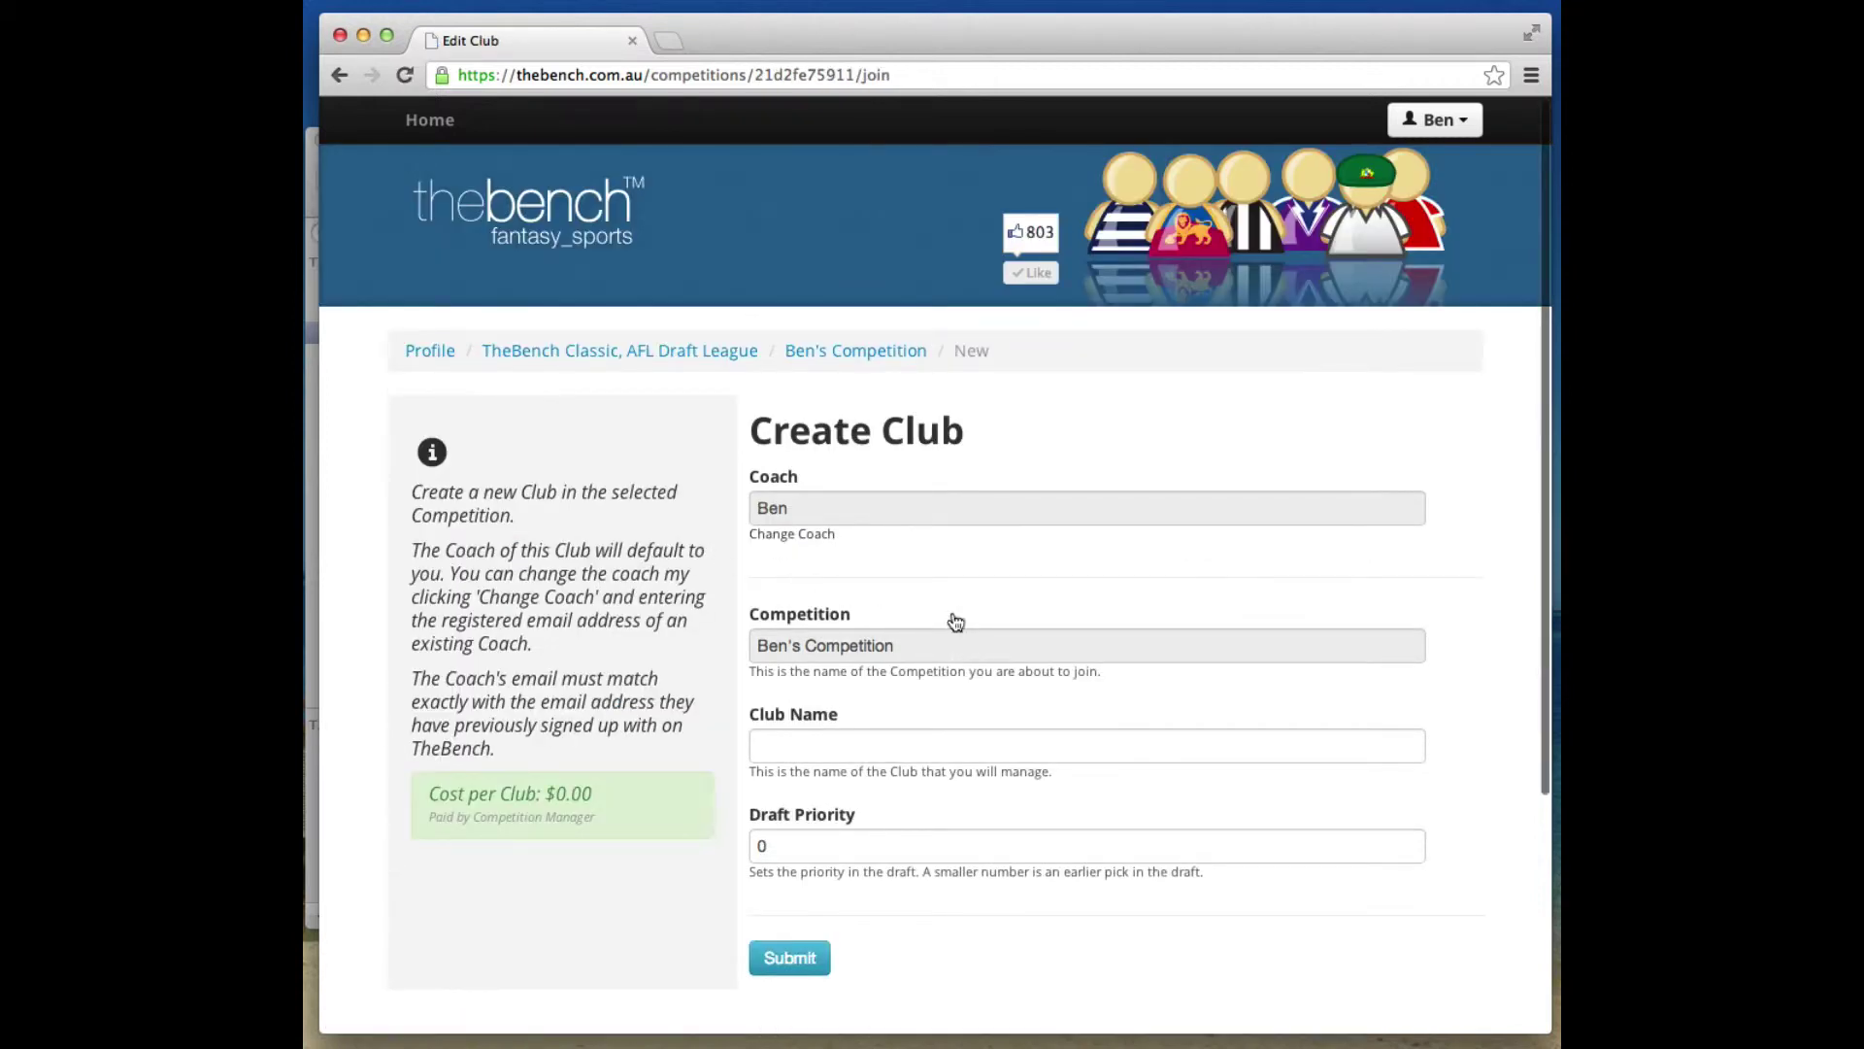
Make yourself the coach, name the club 'Ben's Club' and submit it.
{"action": "left_click", "coordinate": [802, 536]}
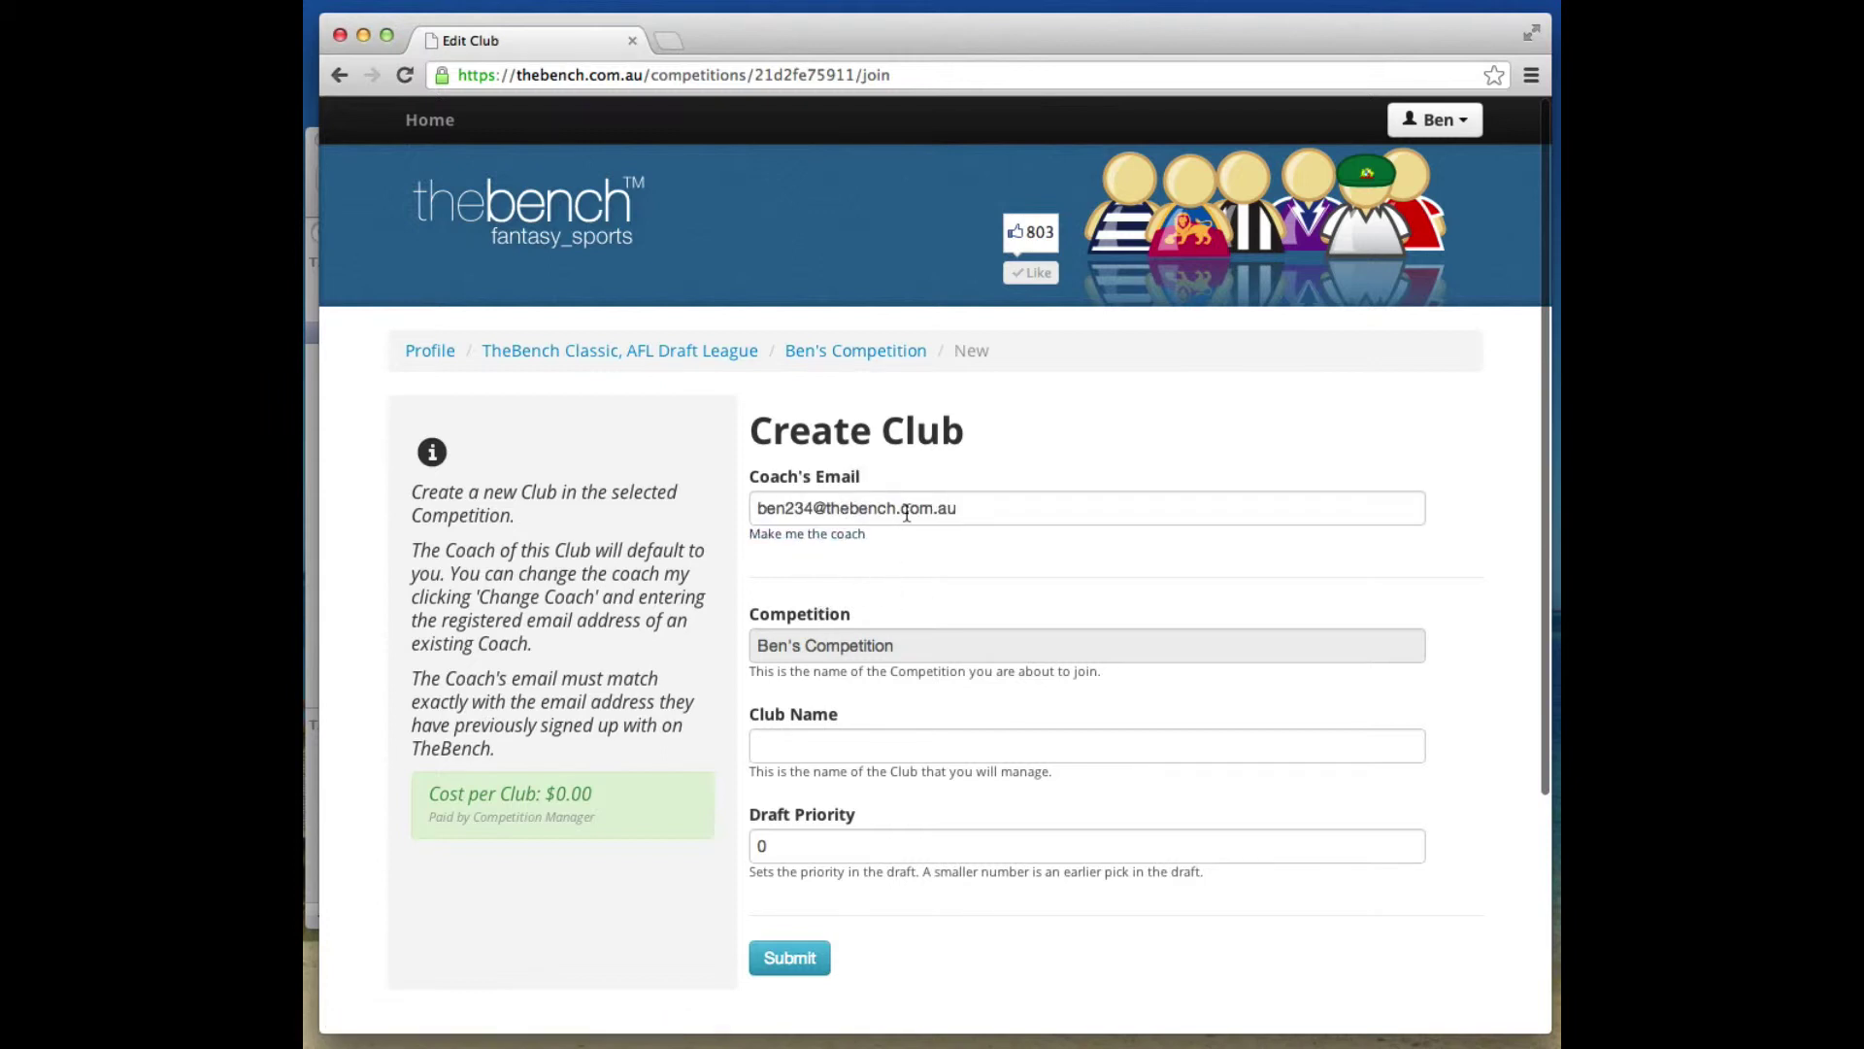
{"action": "triple_click", "coordinate": [1001, 503]}
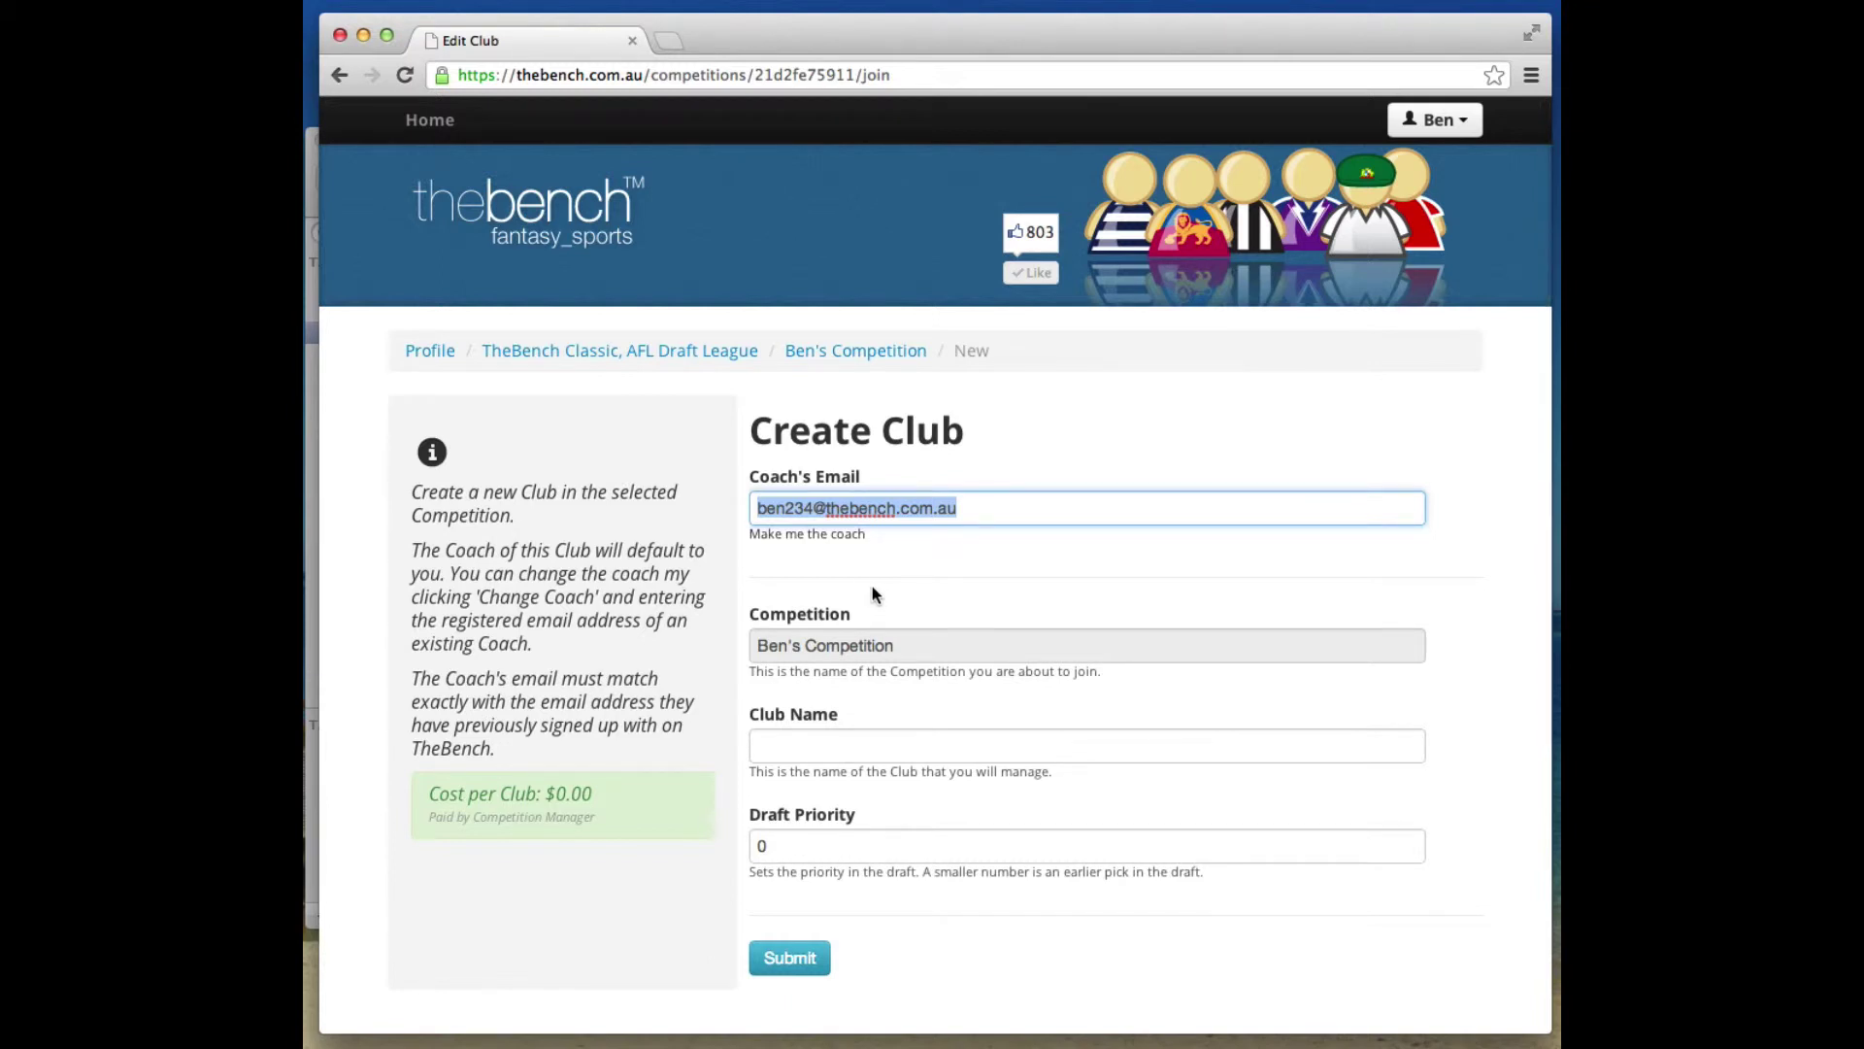
{"action": "left_click", "coordinate": [827, 534]}
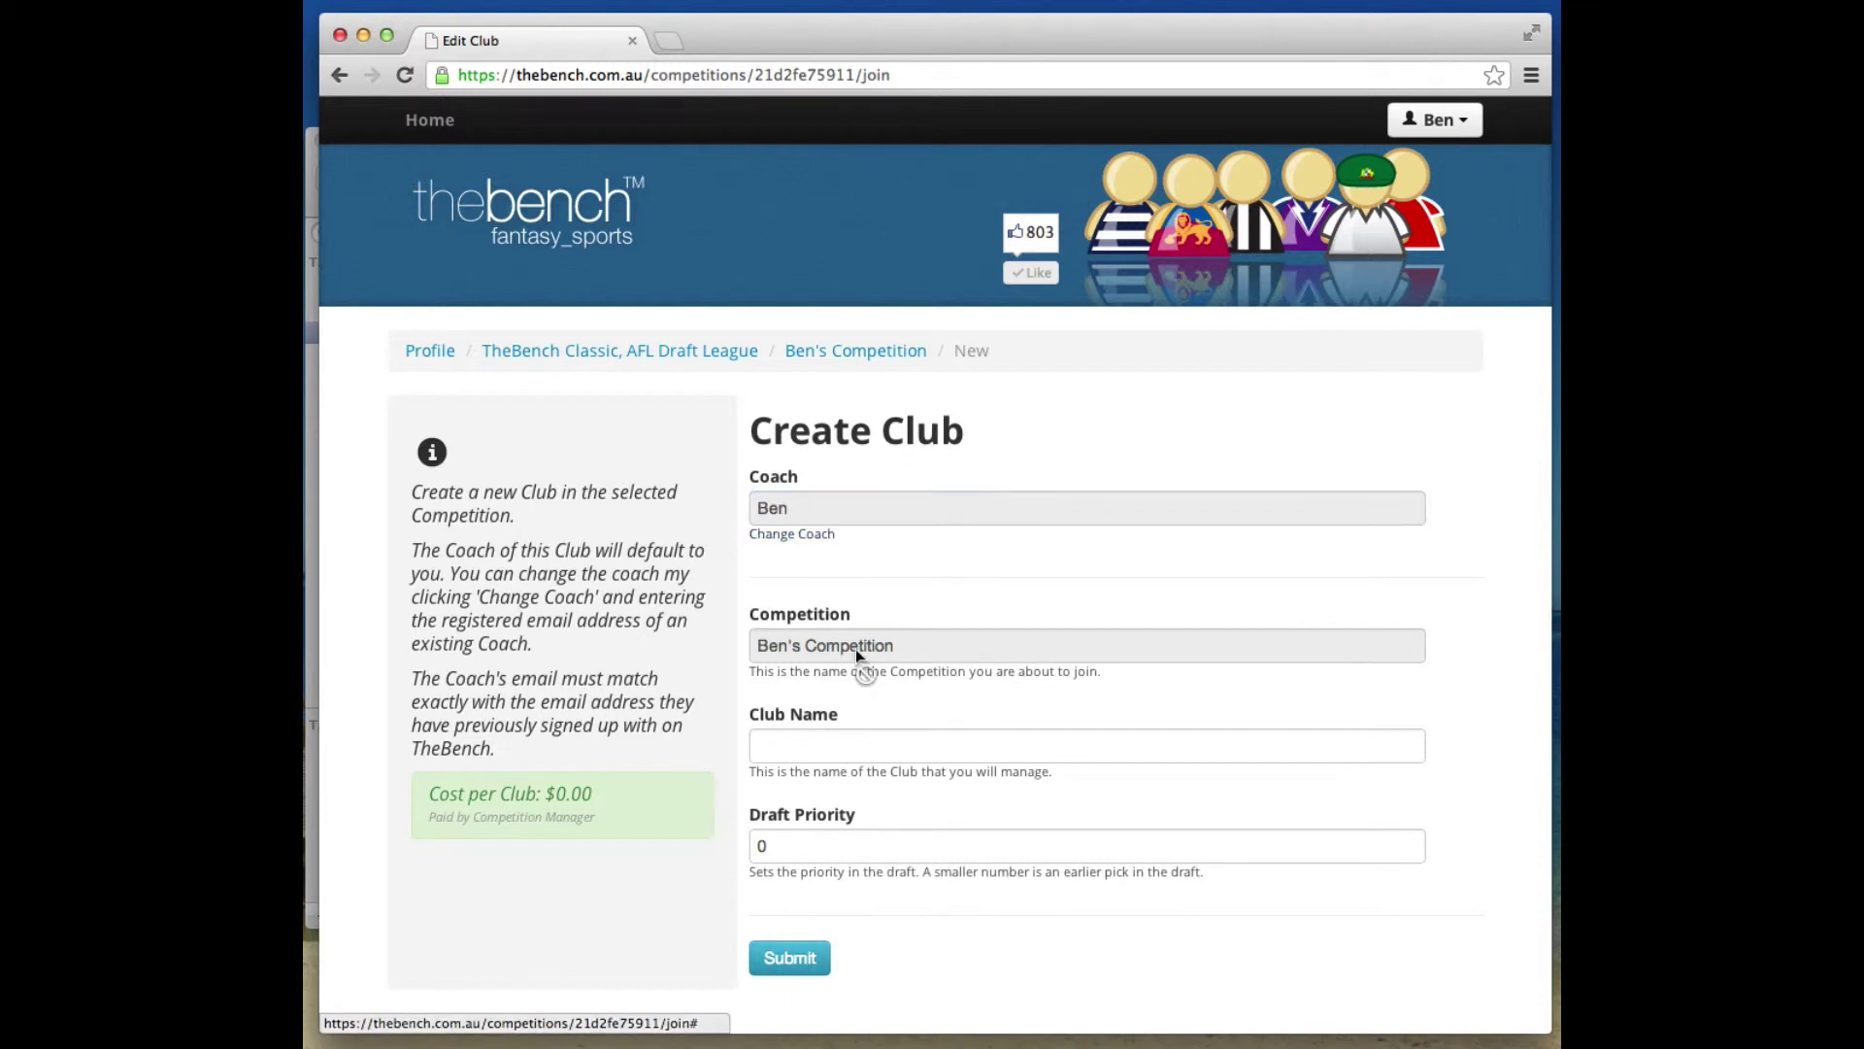
{"action": "scroll", "coordinate": [825, 656], "scroll_direction": "down", "scroll_amount": 1}
{"action": "left_click", "coordinate": [835, 700]}
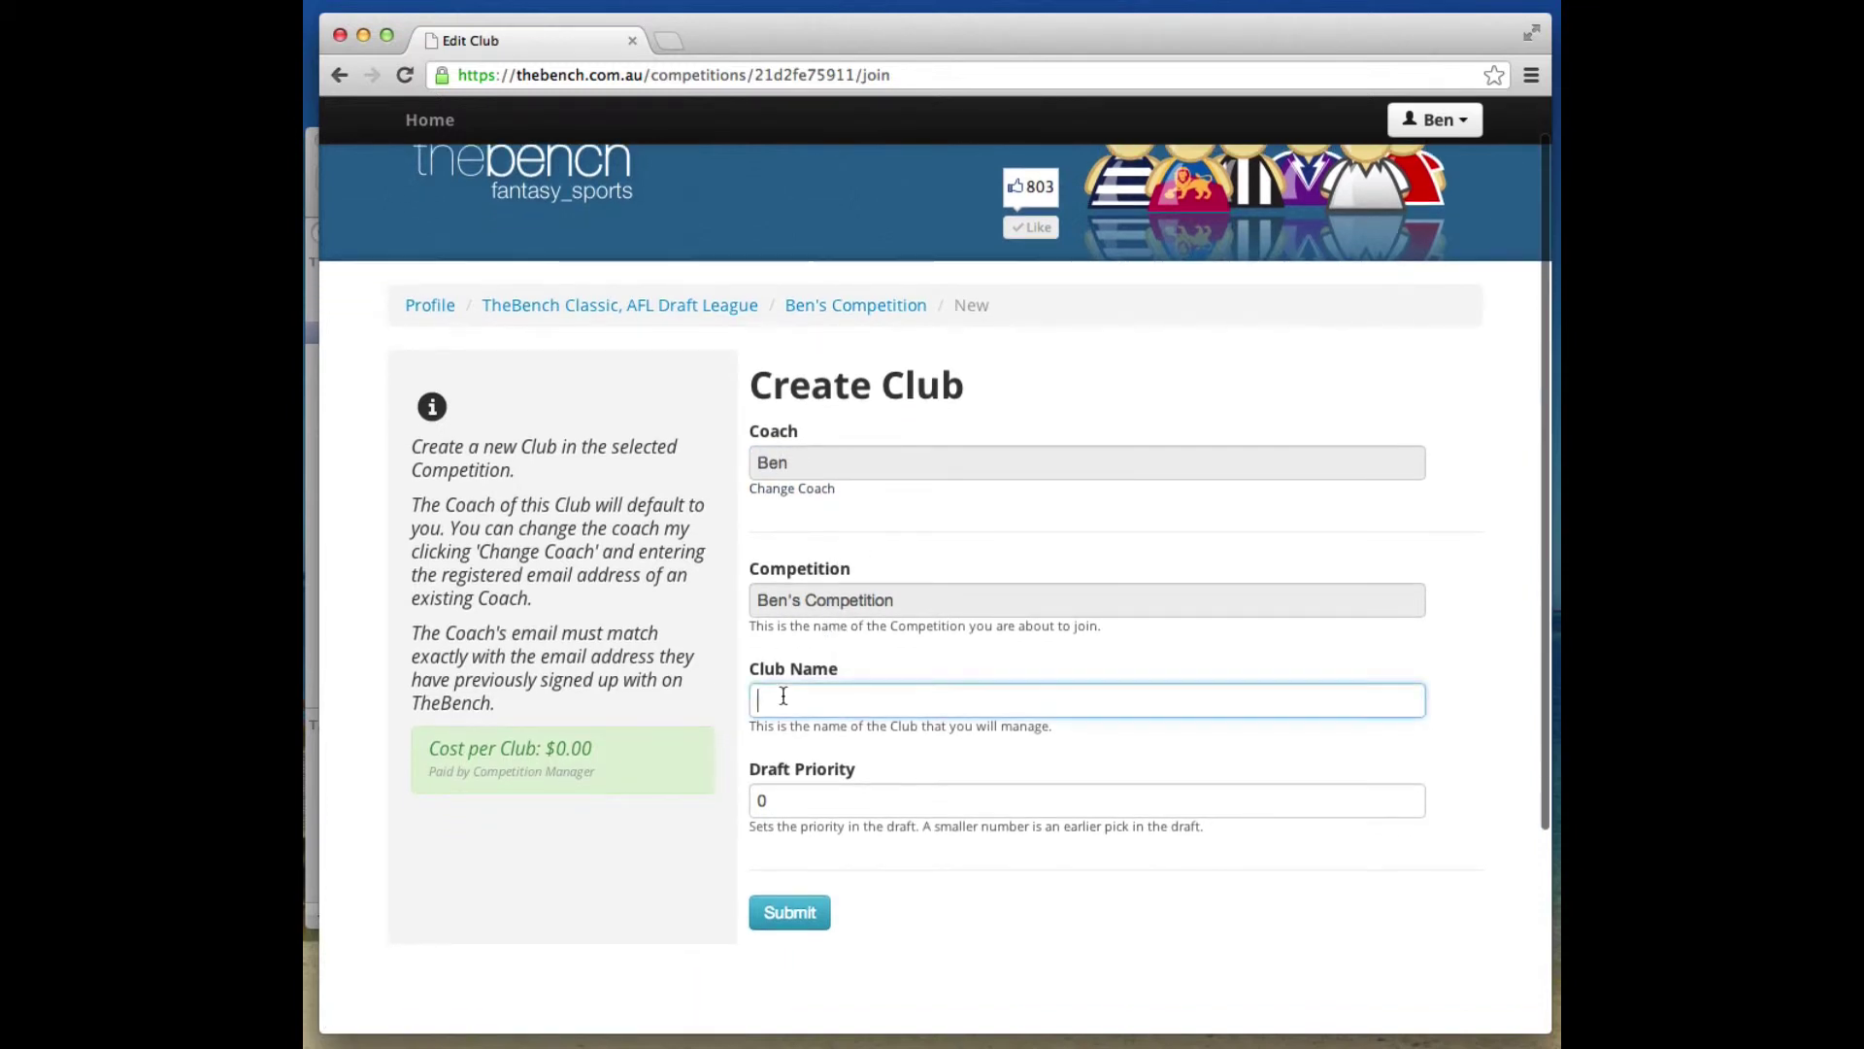
{"action": "type", "text": "Ben's Club"}
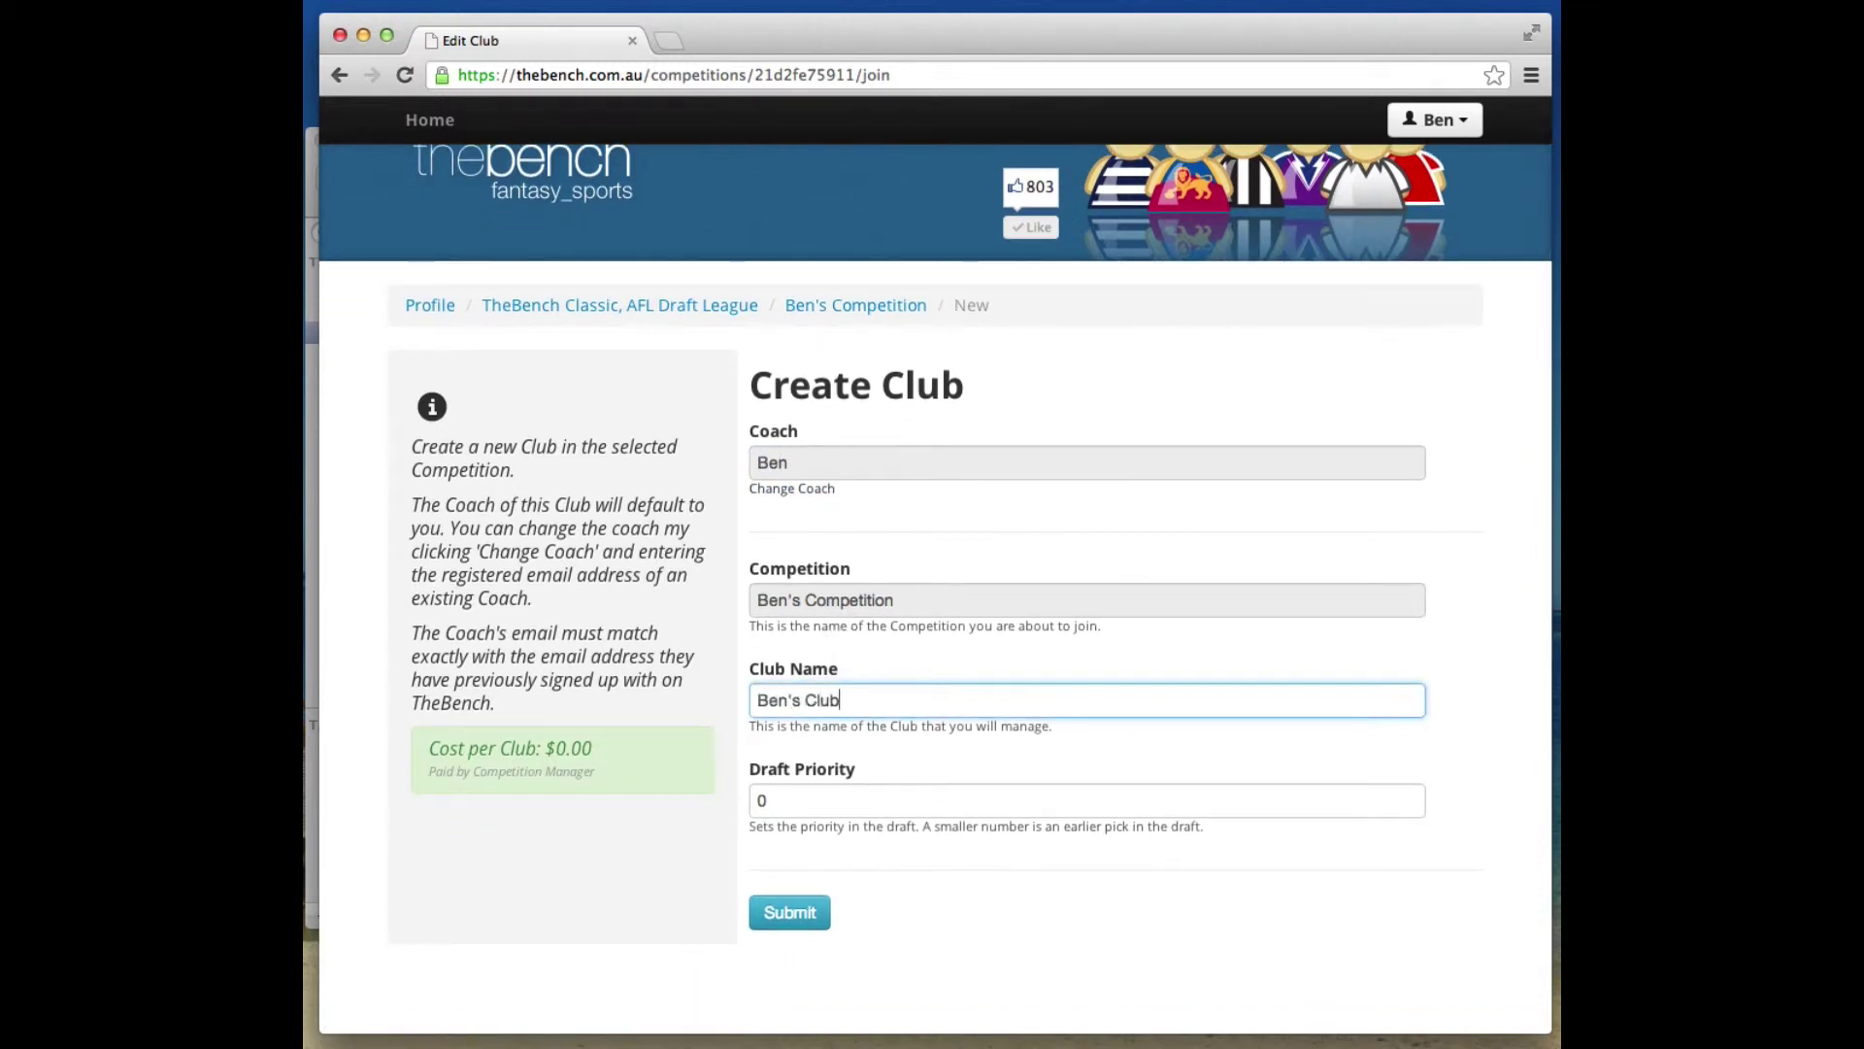
{"action": "left_click", "coordinate": [790, 912]}
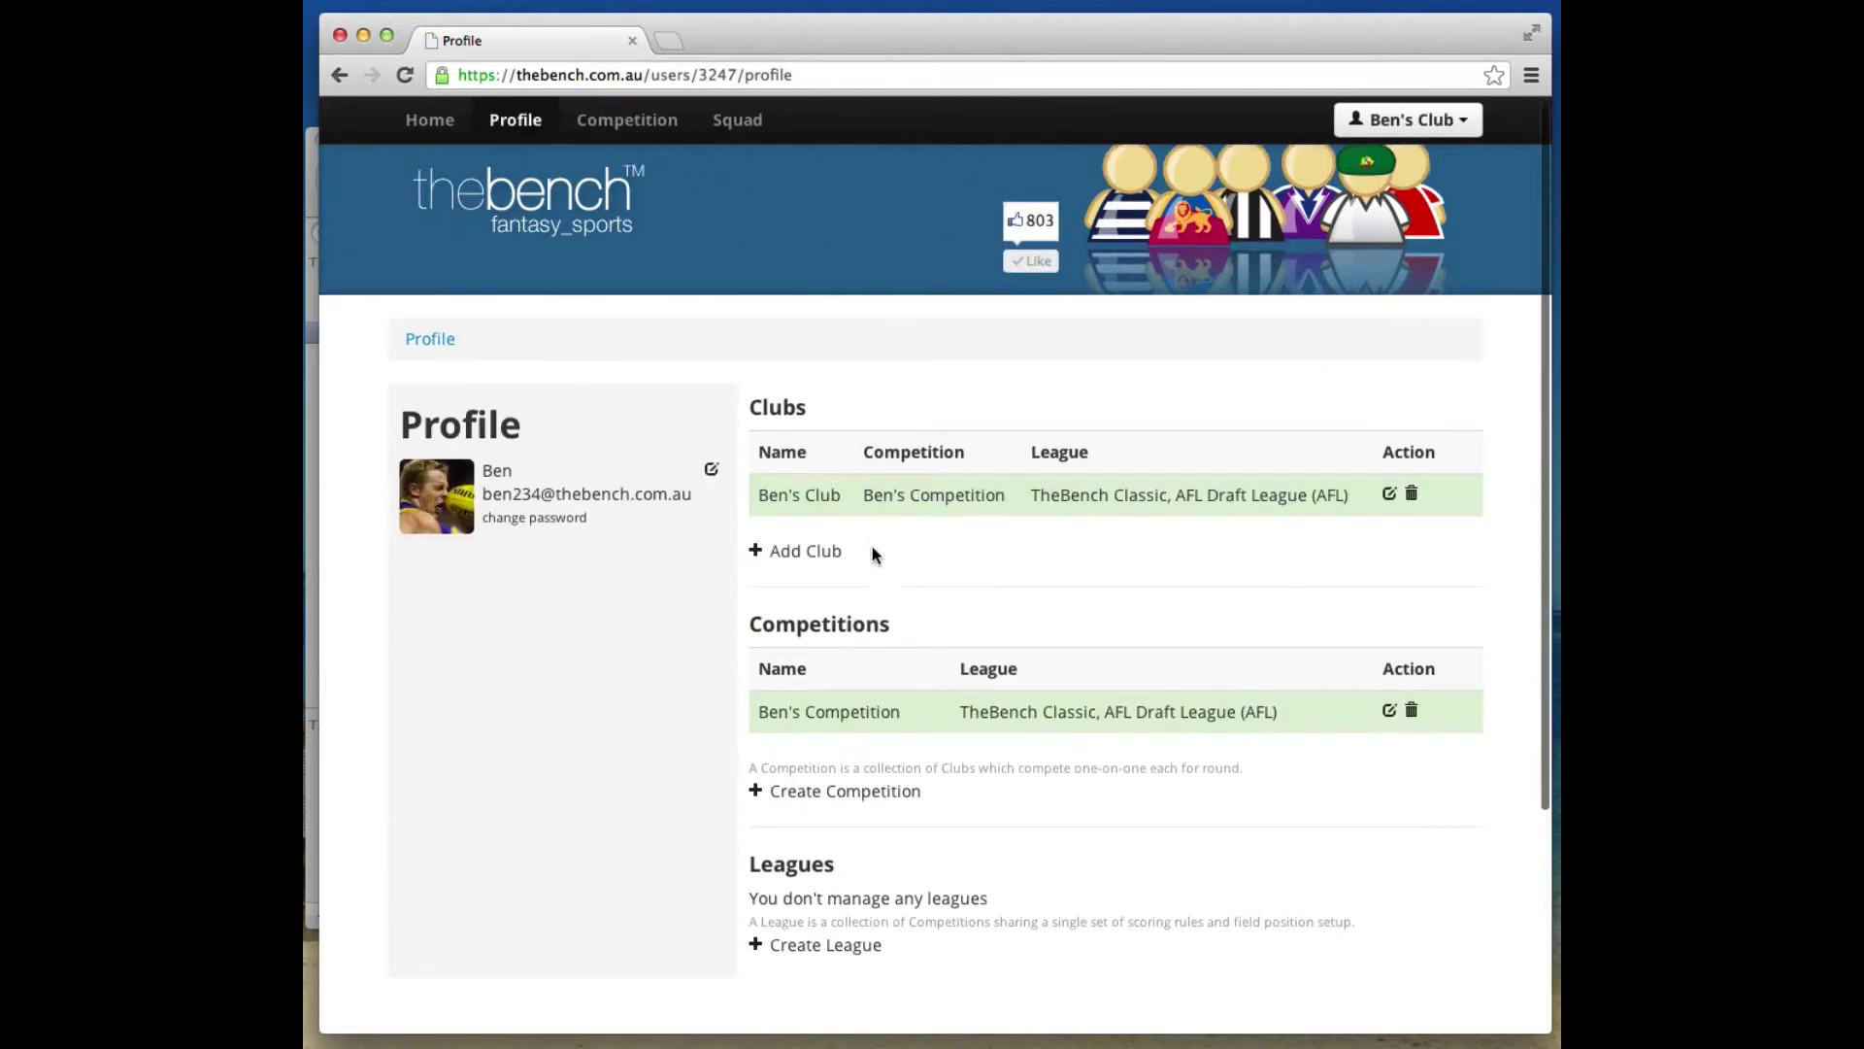
{"action": "scroll", "coordinate": [874, 550], "scroll_direction": "down", "scroll_amount": 2}
Send an invite to Ben's Competition to the second coach's email address.
{"action": "left_click", "coordinate": [842, 664]}
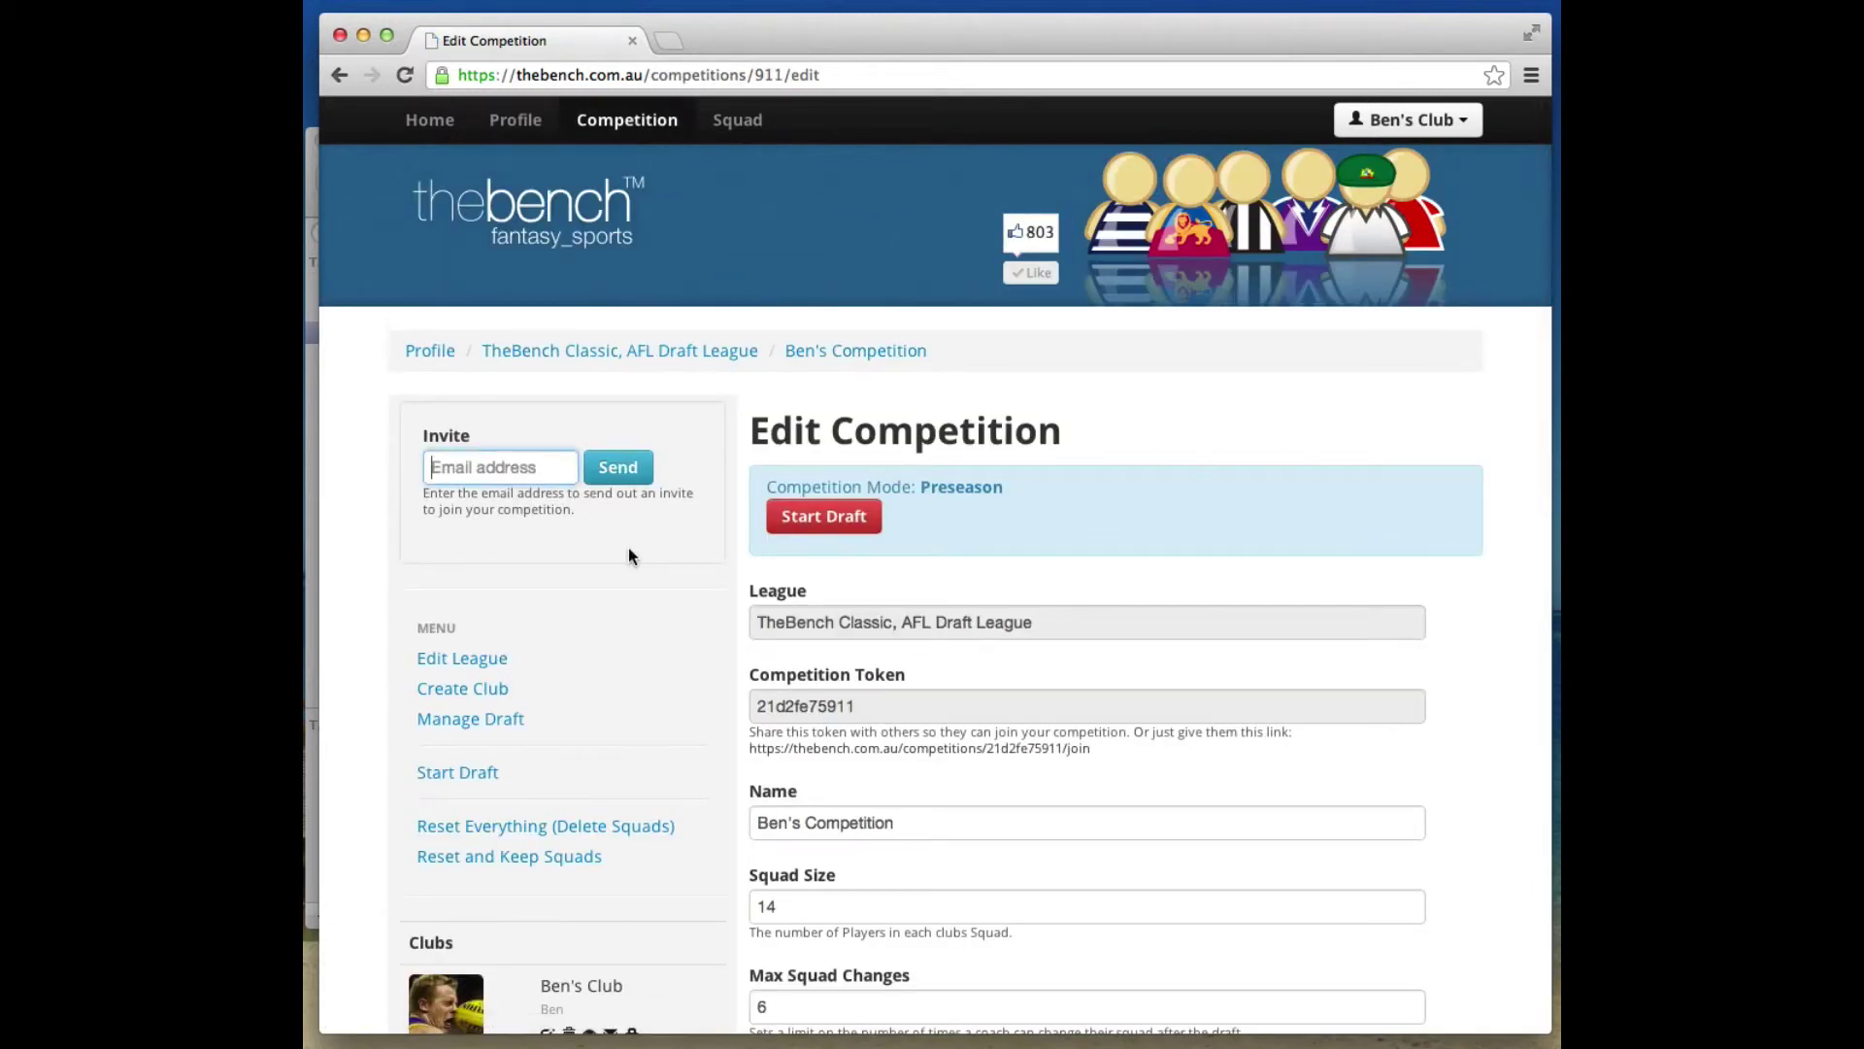
{"action": "left_click", "coordinate": [618, 467]}
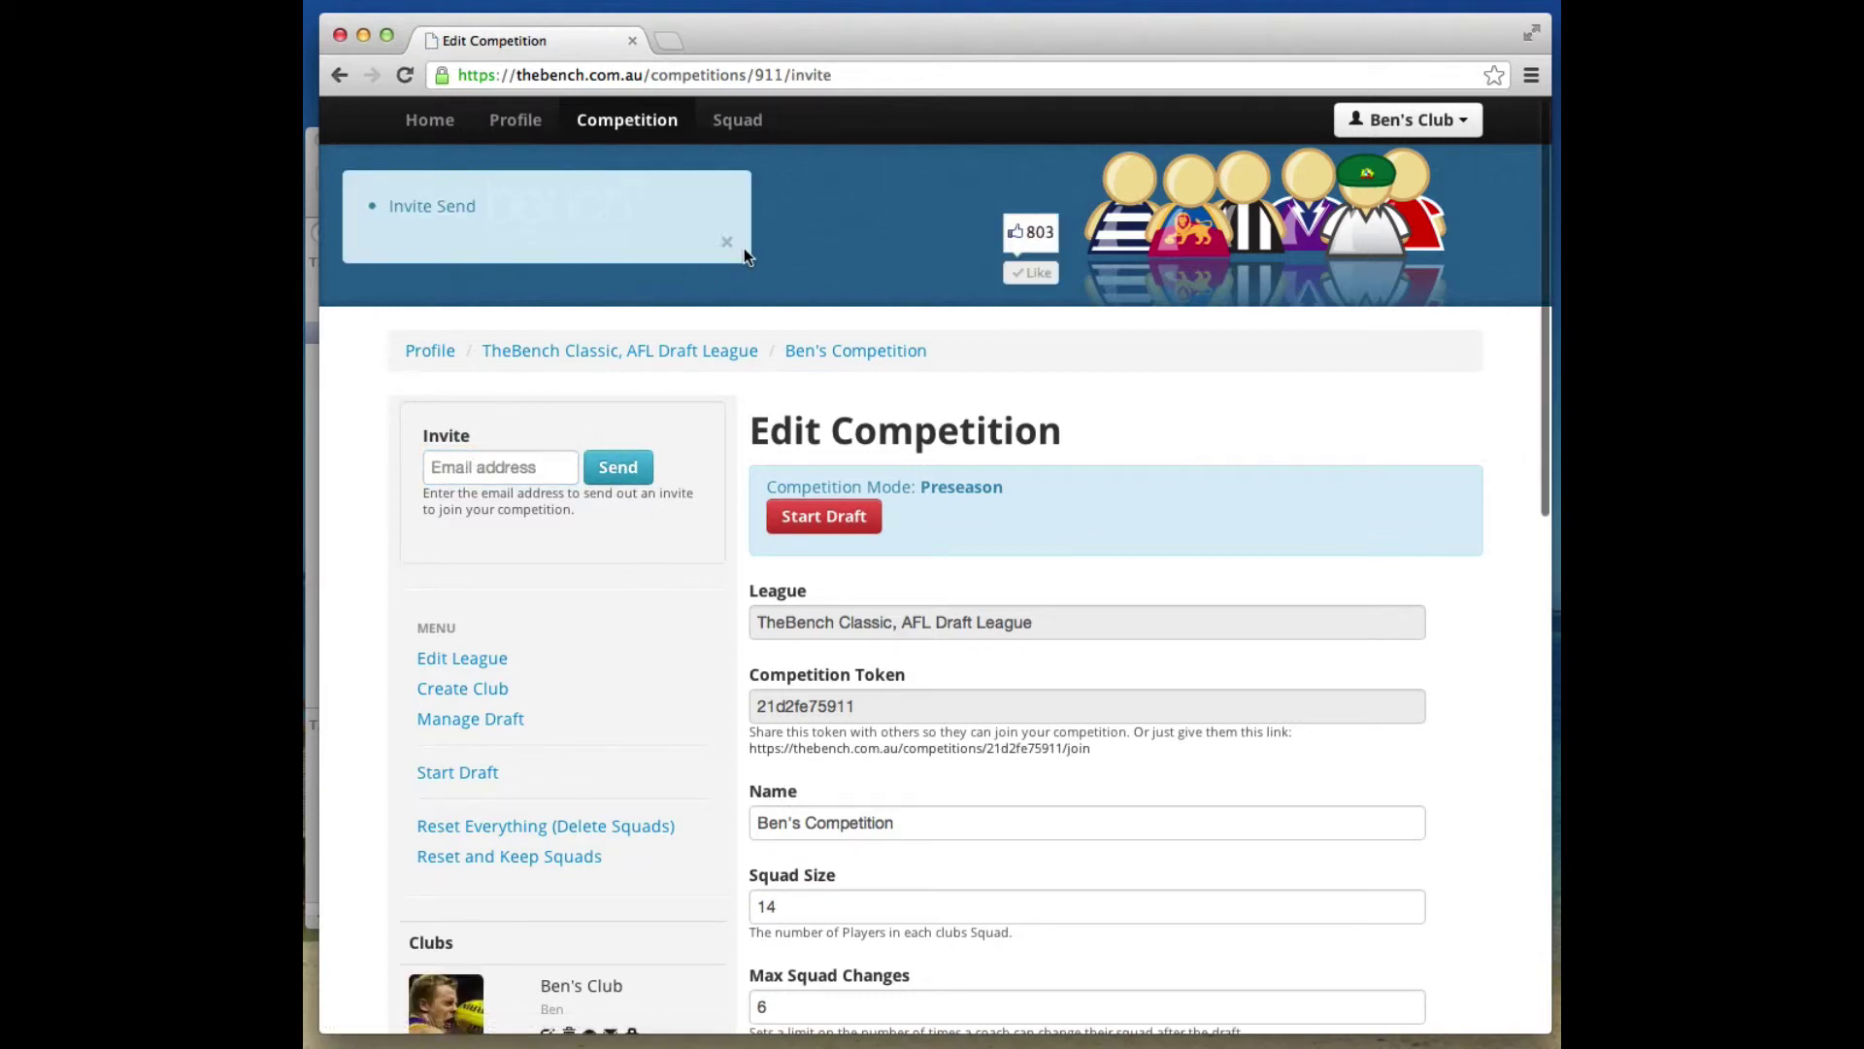
{"action": "left_click", "coordinate": [727, 245]}
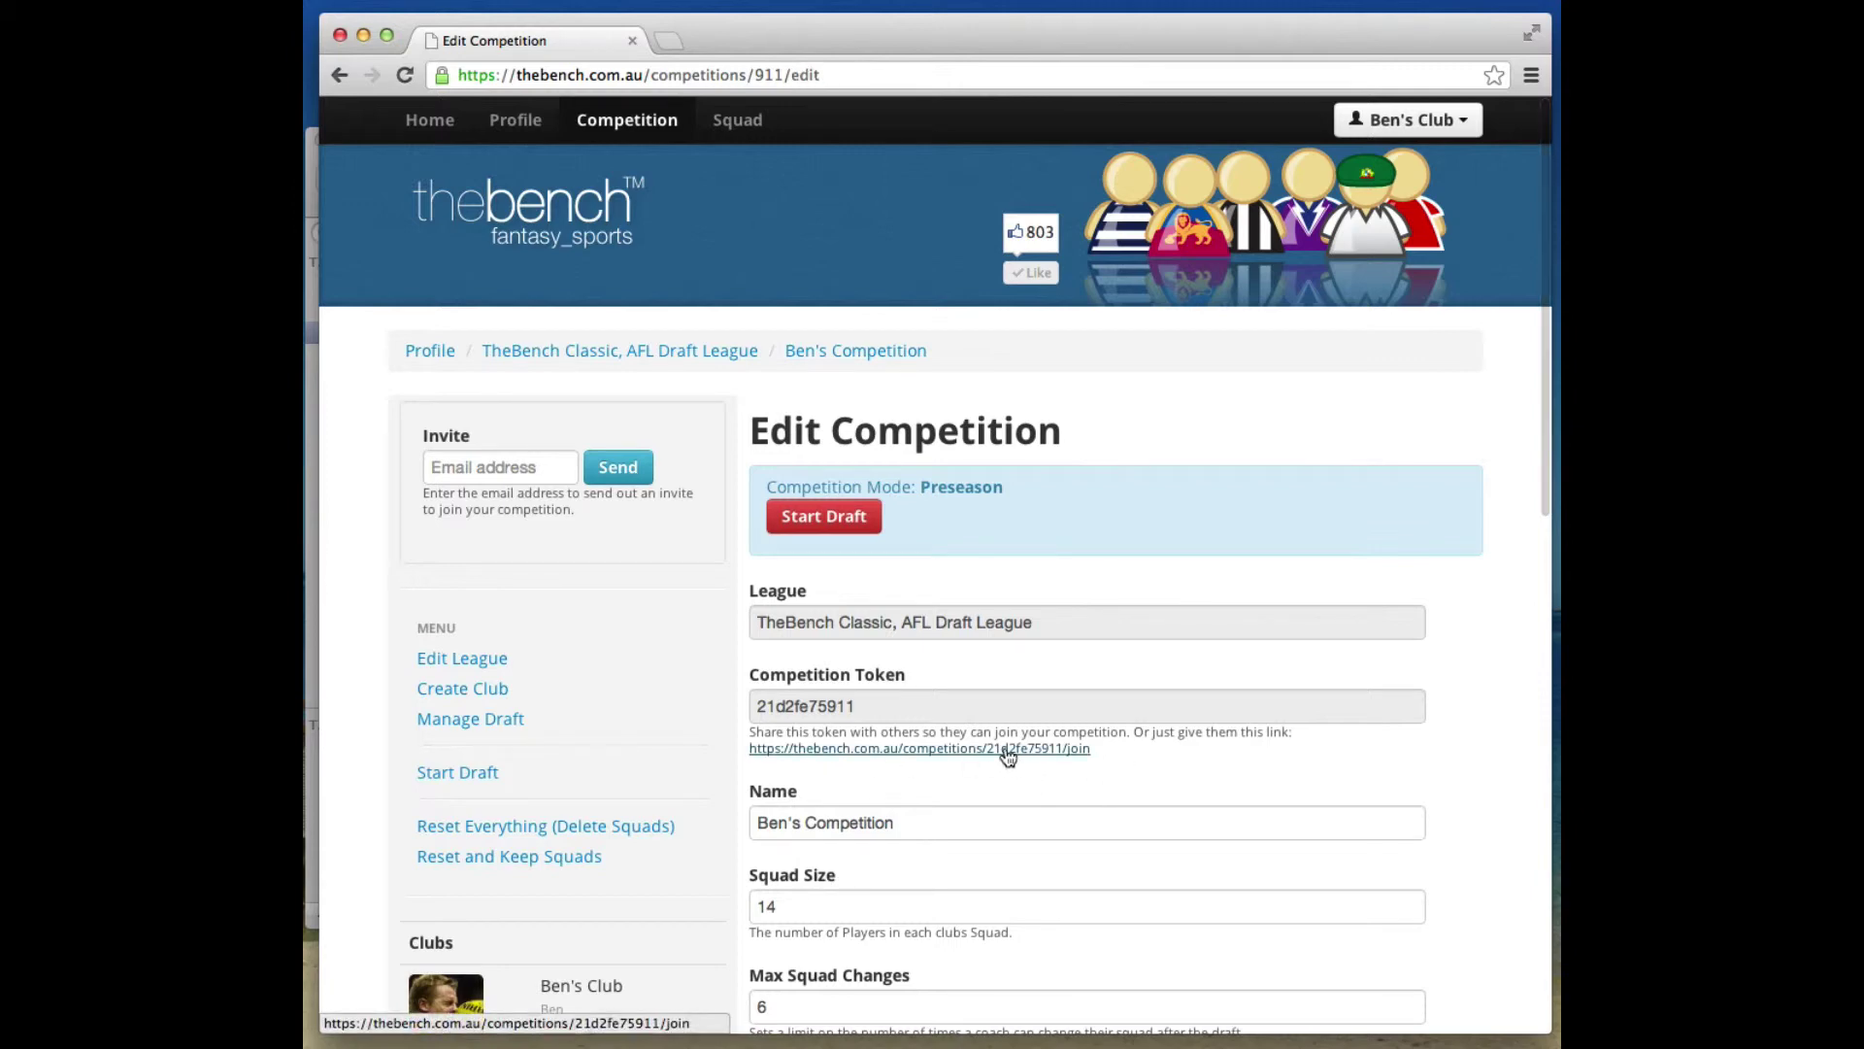
Copy the competition's join link, log out, and load the link in the browser.
{"action": "left_click", "coordinate": [1475, 129]}
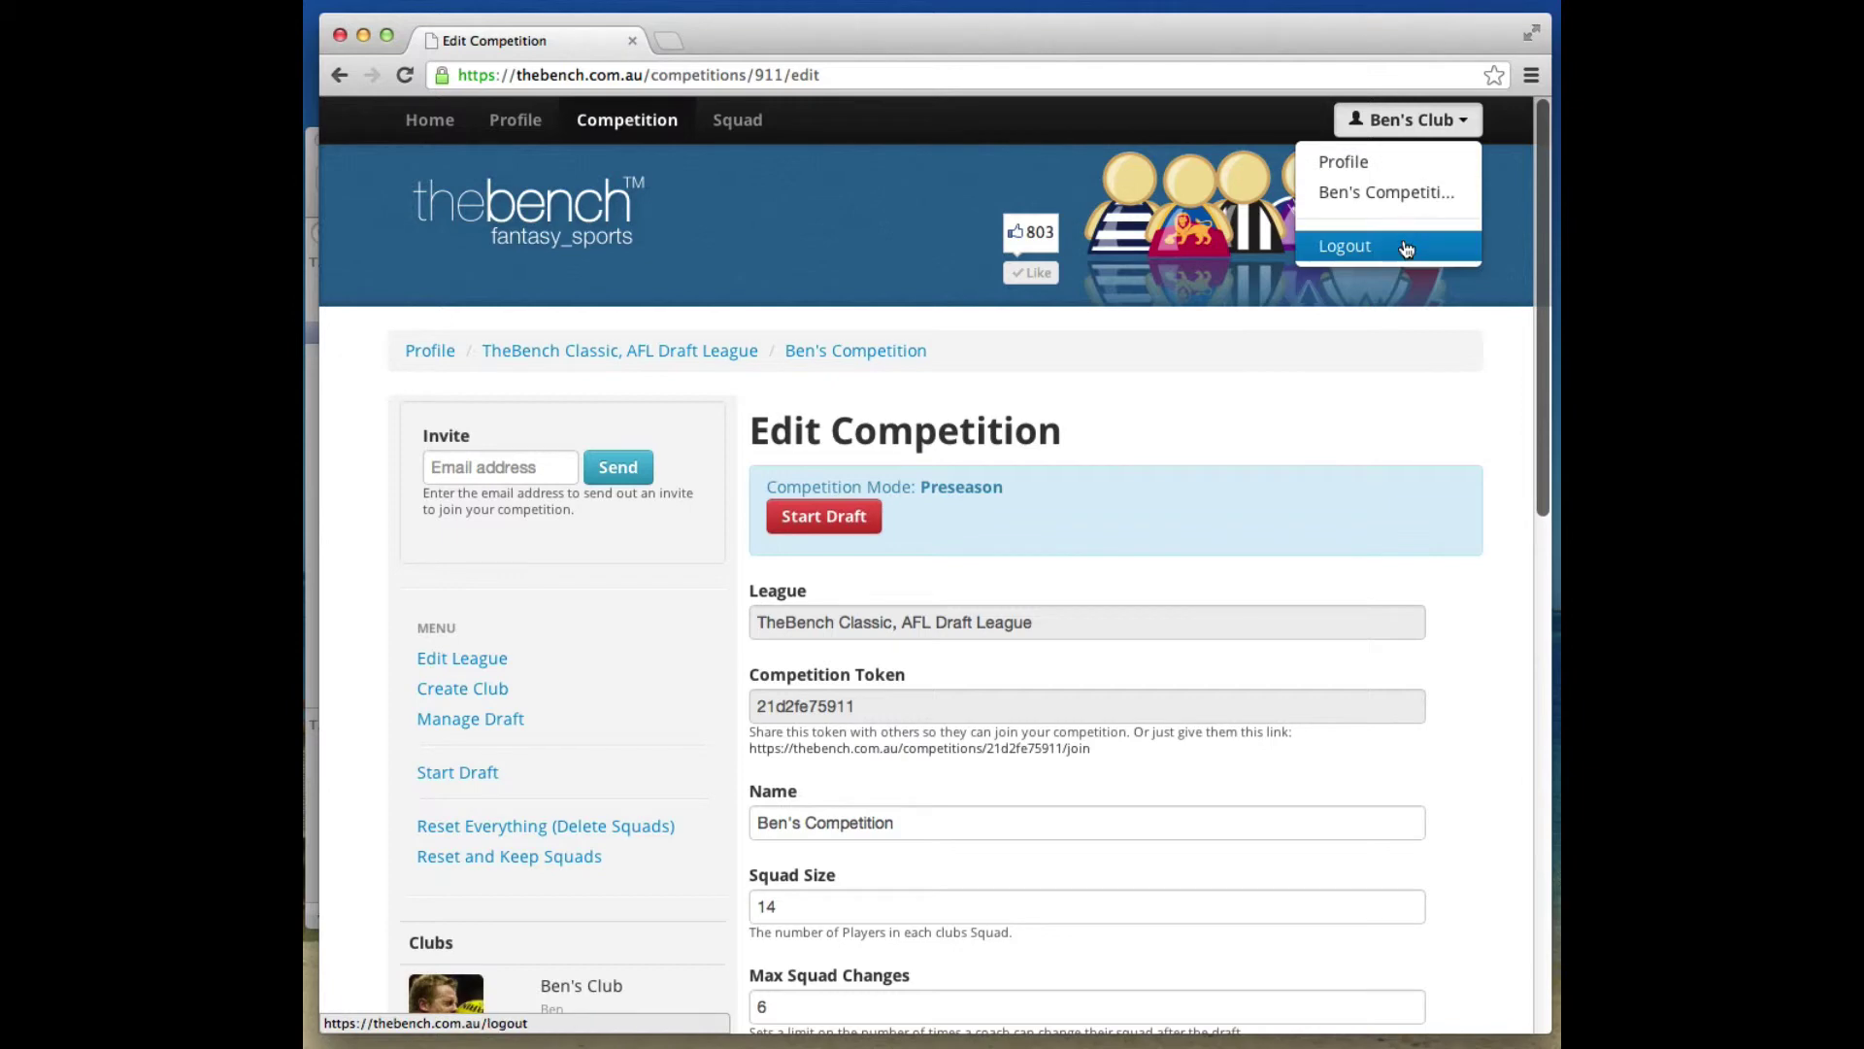
{"action": "left_click", "coordinate": [1132, 761]}
{"action": "left_click_drag", "start_coordinate": [1132, 761], "coordinate": [745, 752]}
{"action": "key", "text": "super+c"}
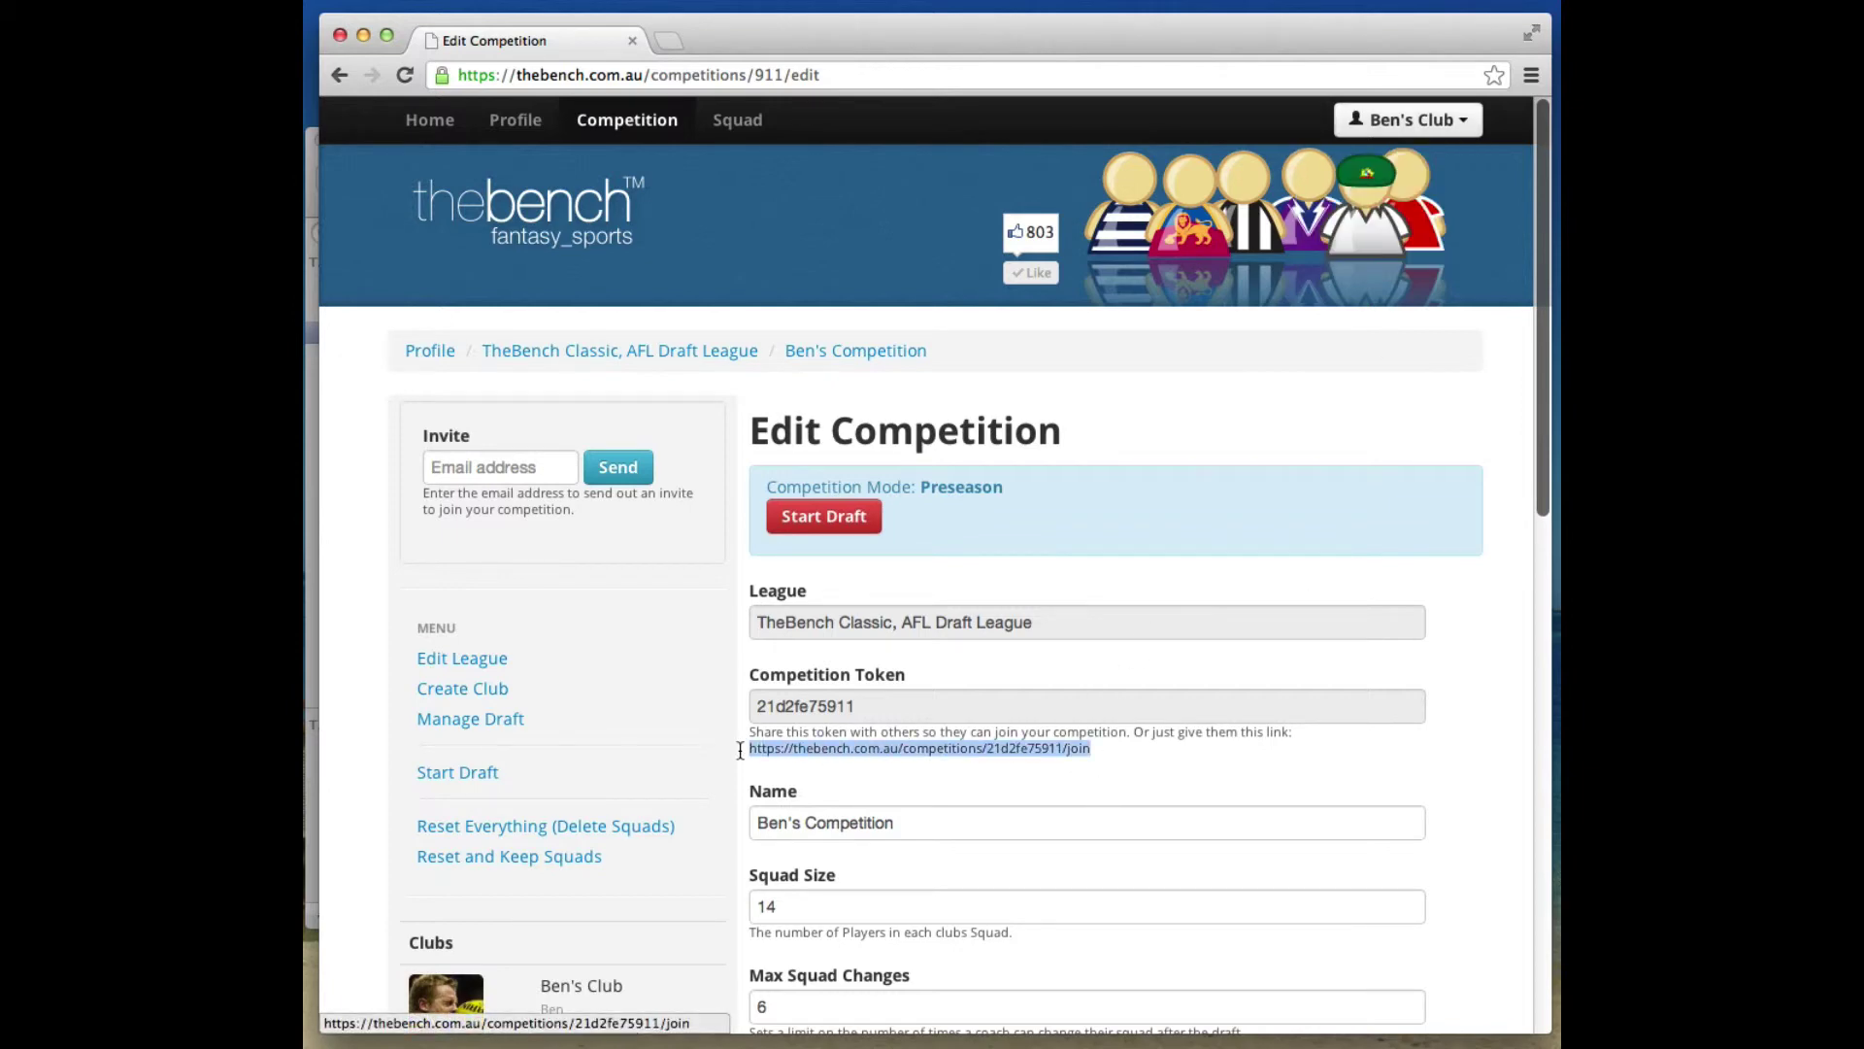
{"action": "left_click", "coordinate": [1438, 129]}
{"action": "left_click", "coordinate": [1360, 241]}
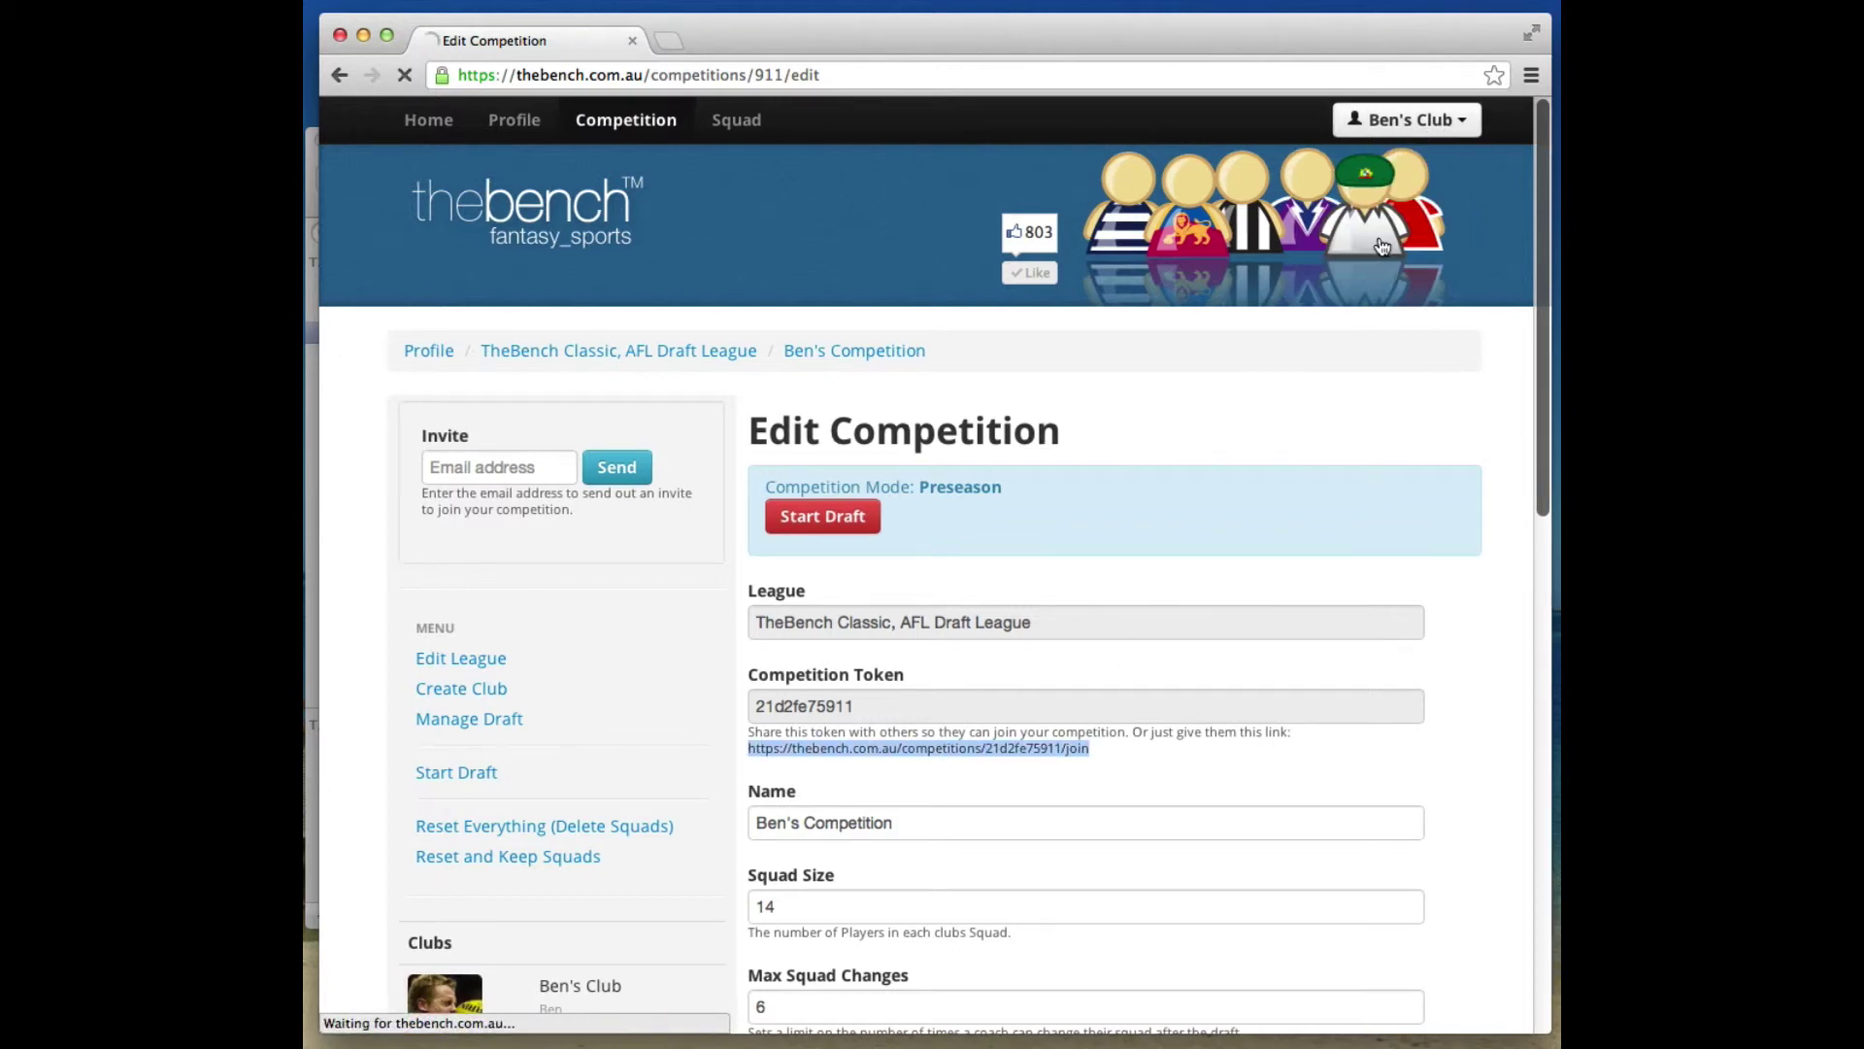
{"action": "left_click", "coordinate": [687, 75]}
{"action": "key", "text": "super+v"}
{"action": "key", "text": "Return"}
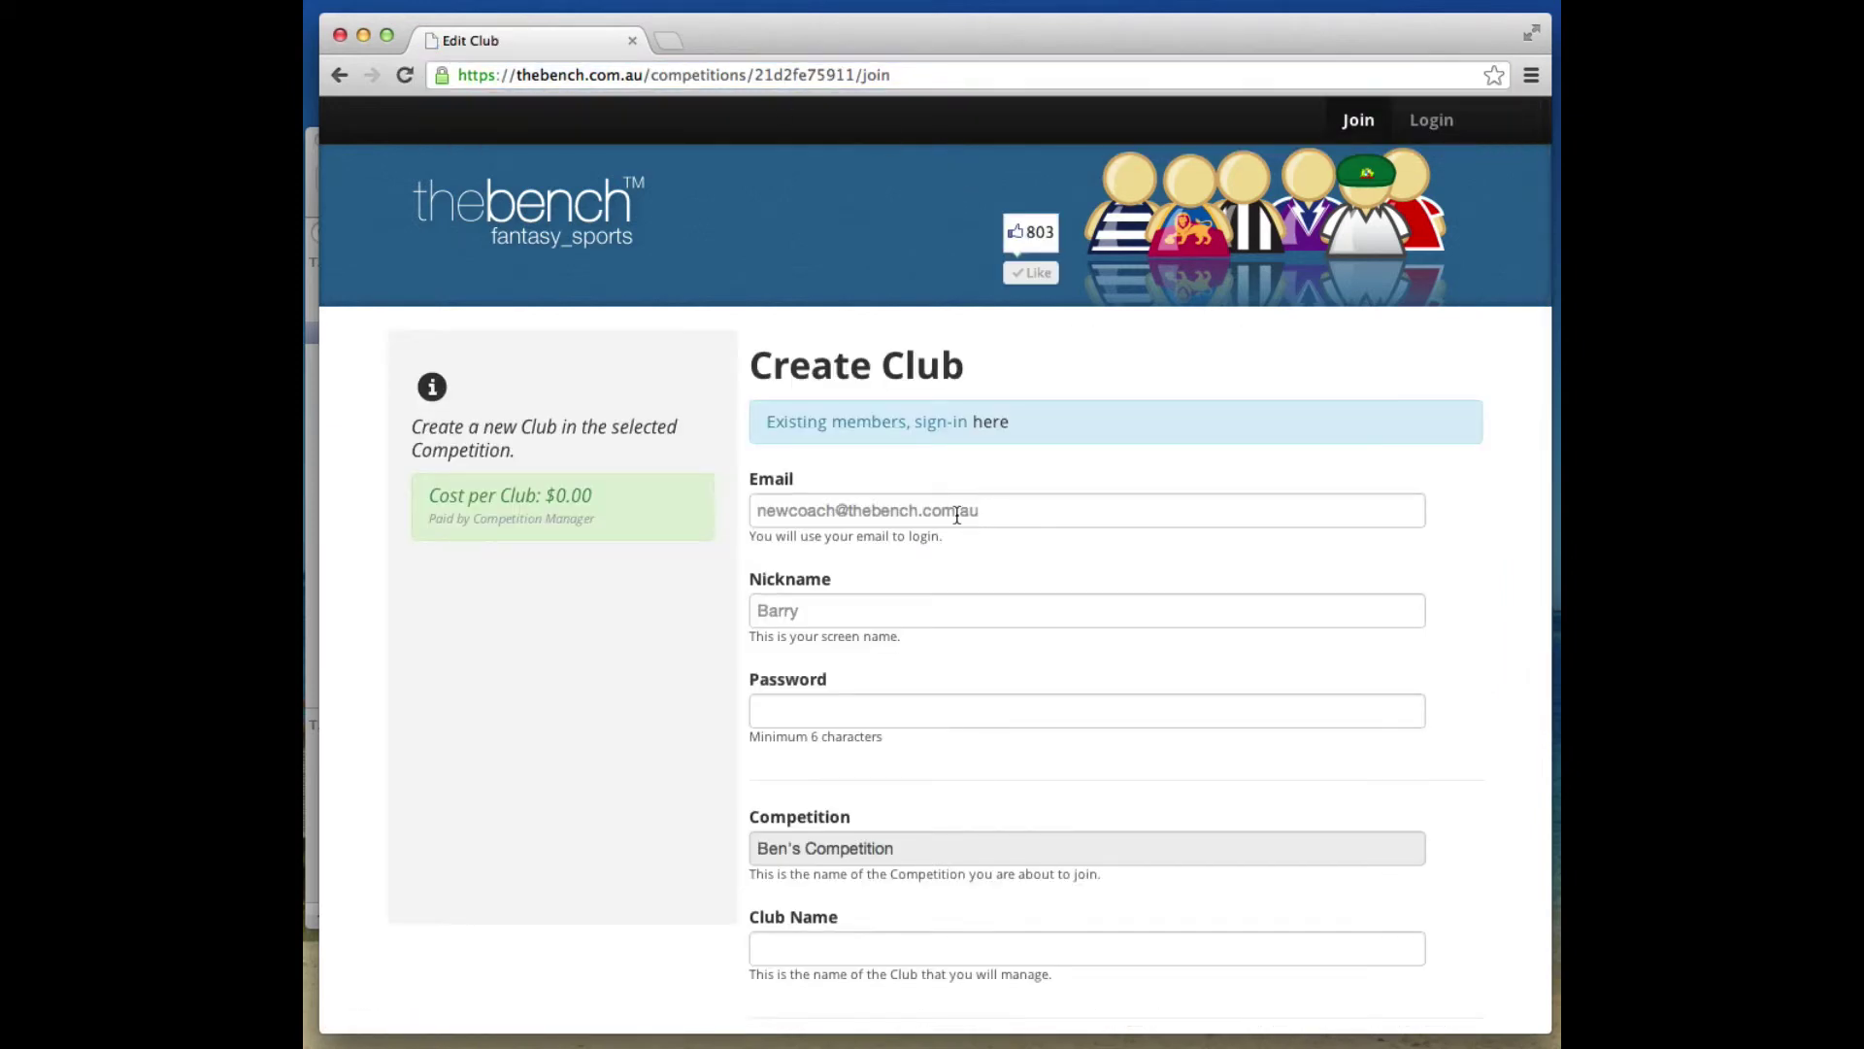
Sign up the new coach with email, nickname and password, creating 'Duff's Club'.
{"action": "left_click", "coordinate": [956, 515]}
{"action": "scroll", "coordinate": [1027, 485], "scroll_direction": "down", "scroll_amount": 2}
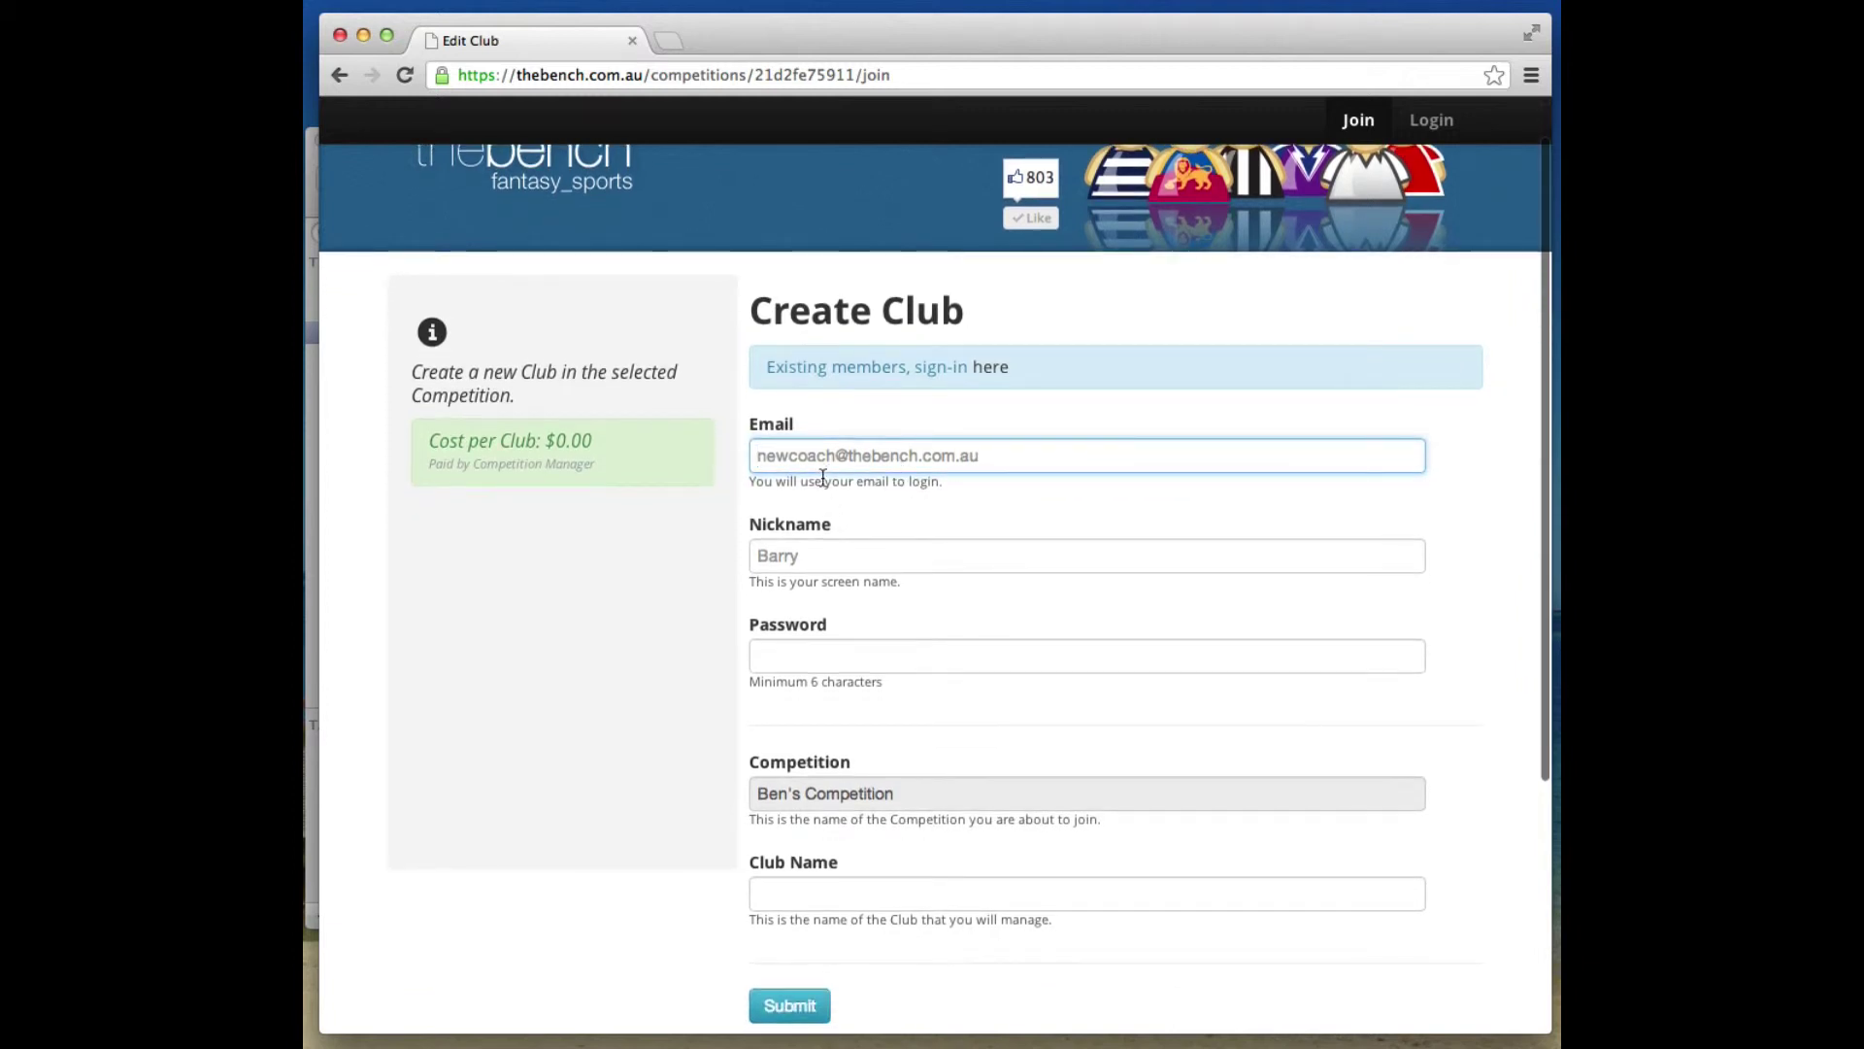
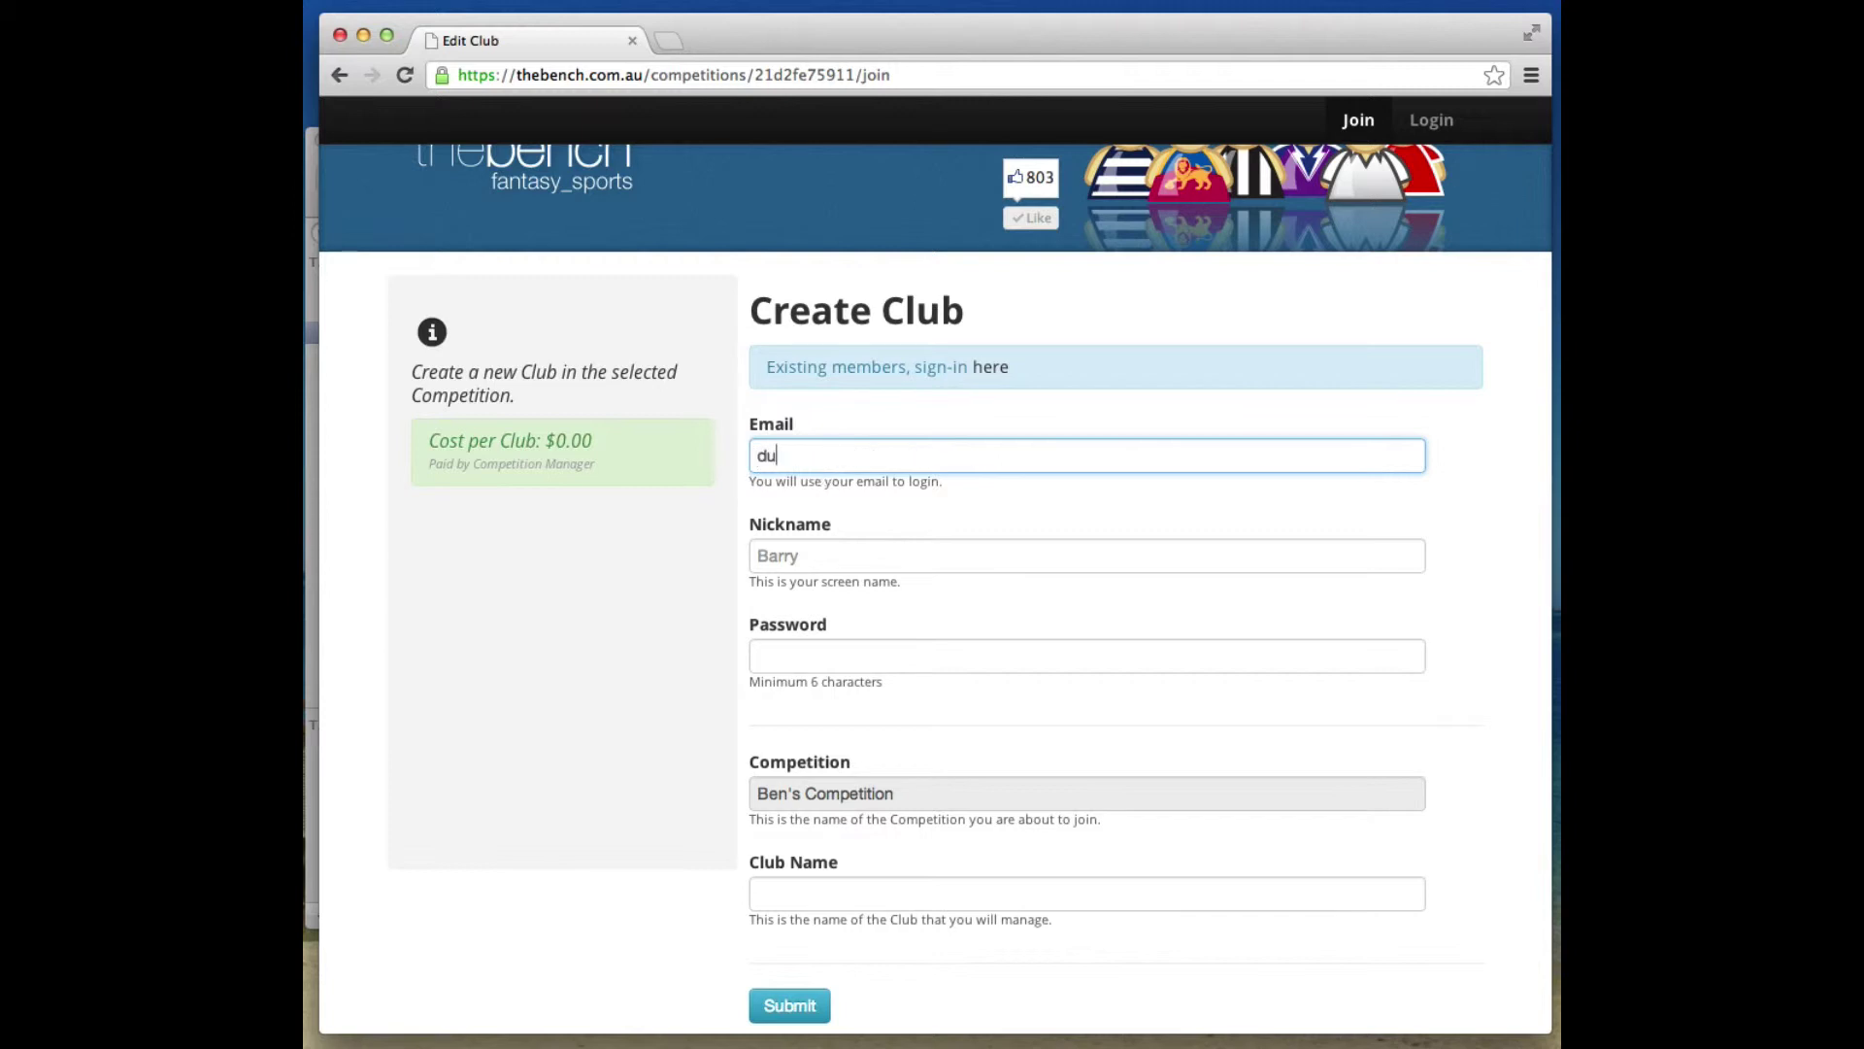
{"action": "key", "text": "Tab"}
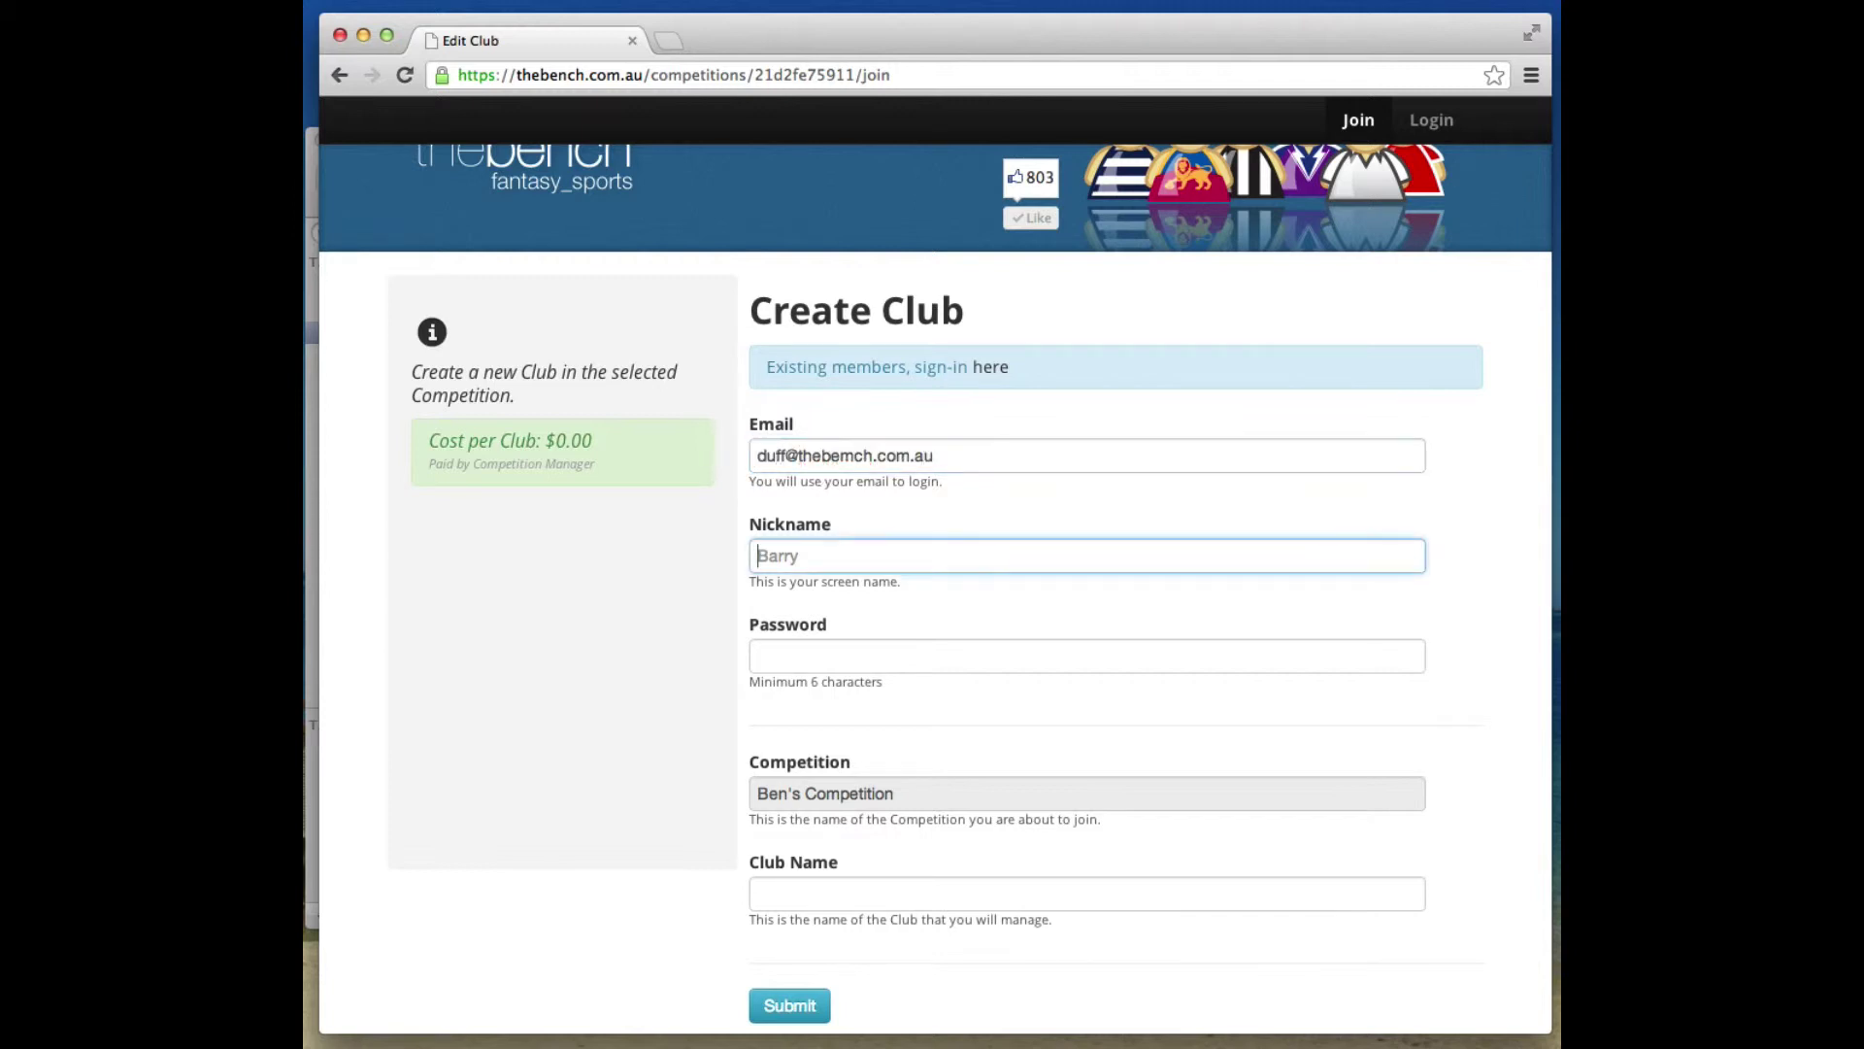
{"action": "type", "text": "Duff"}
{"action": "key", "text": "Tab"}
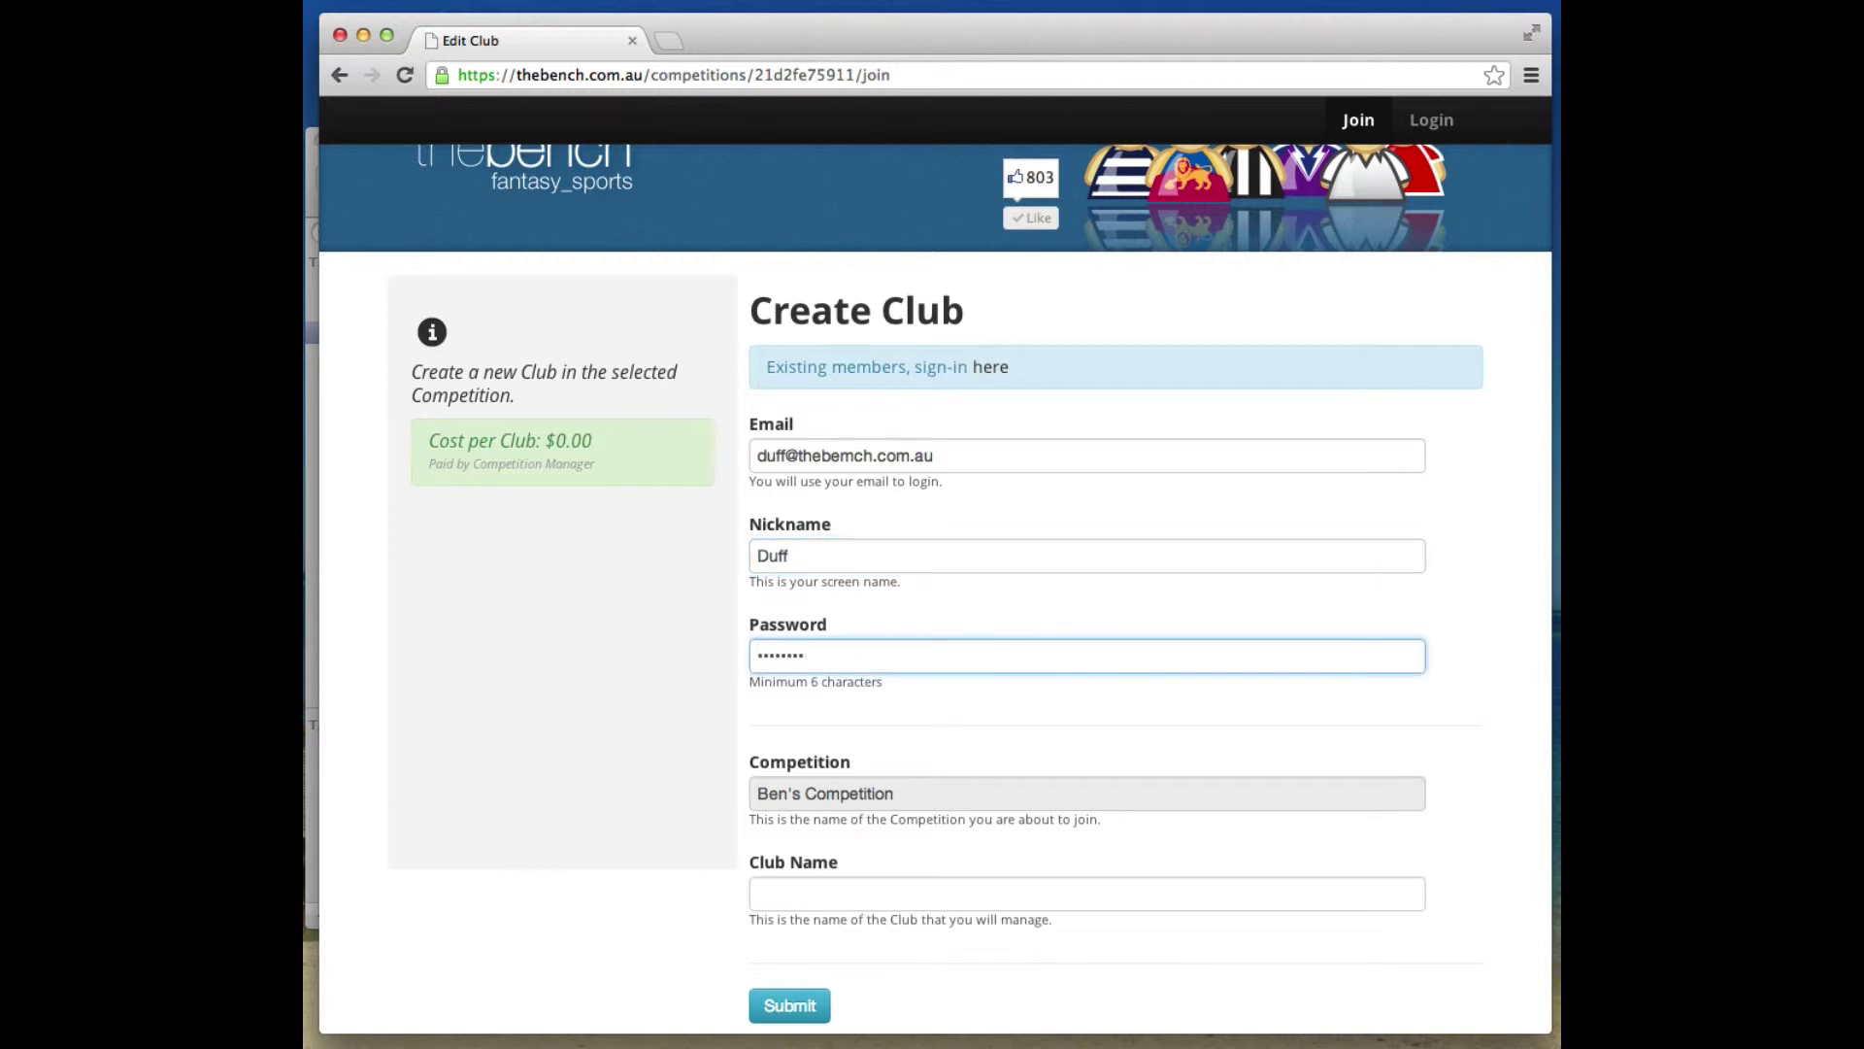
{"action": "left_click", "coordinate": [837, 895]}
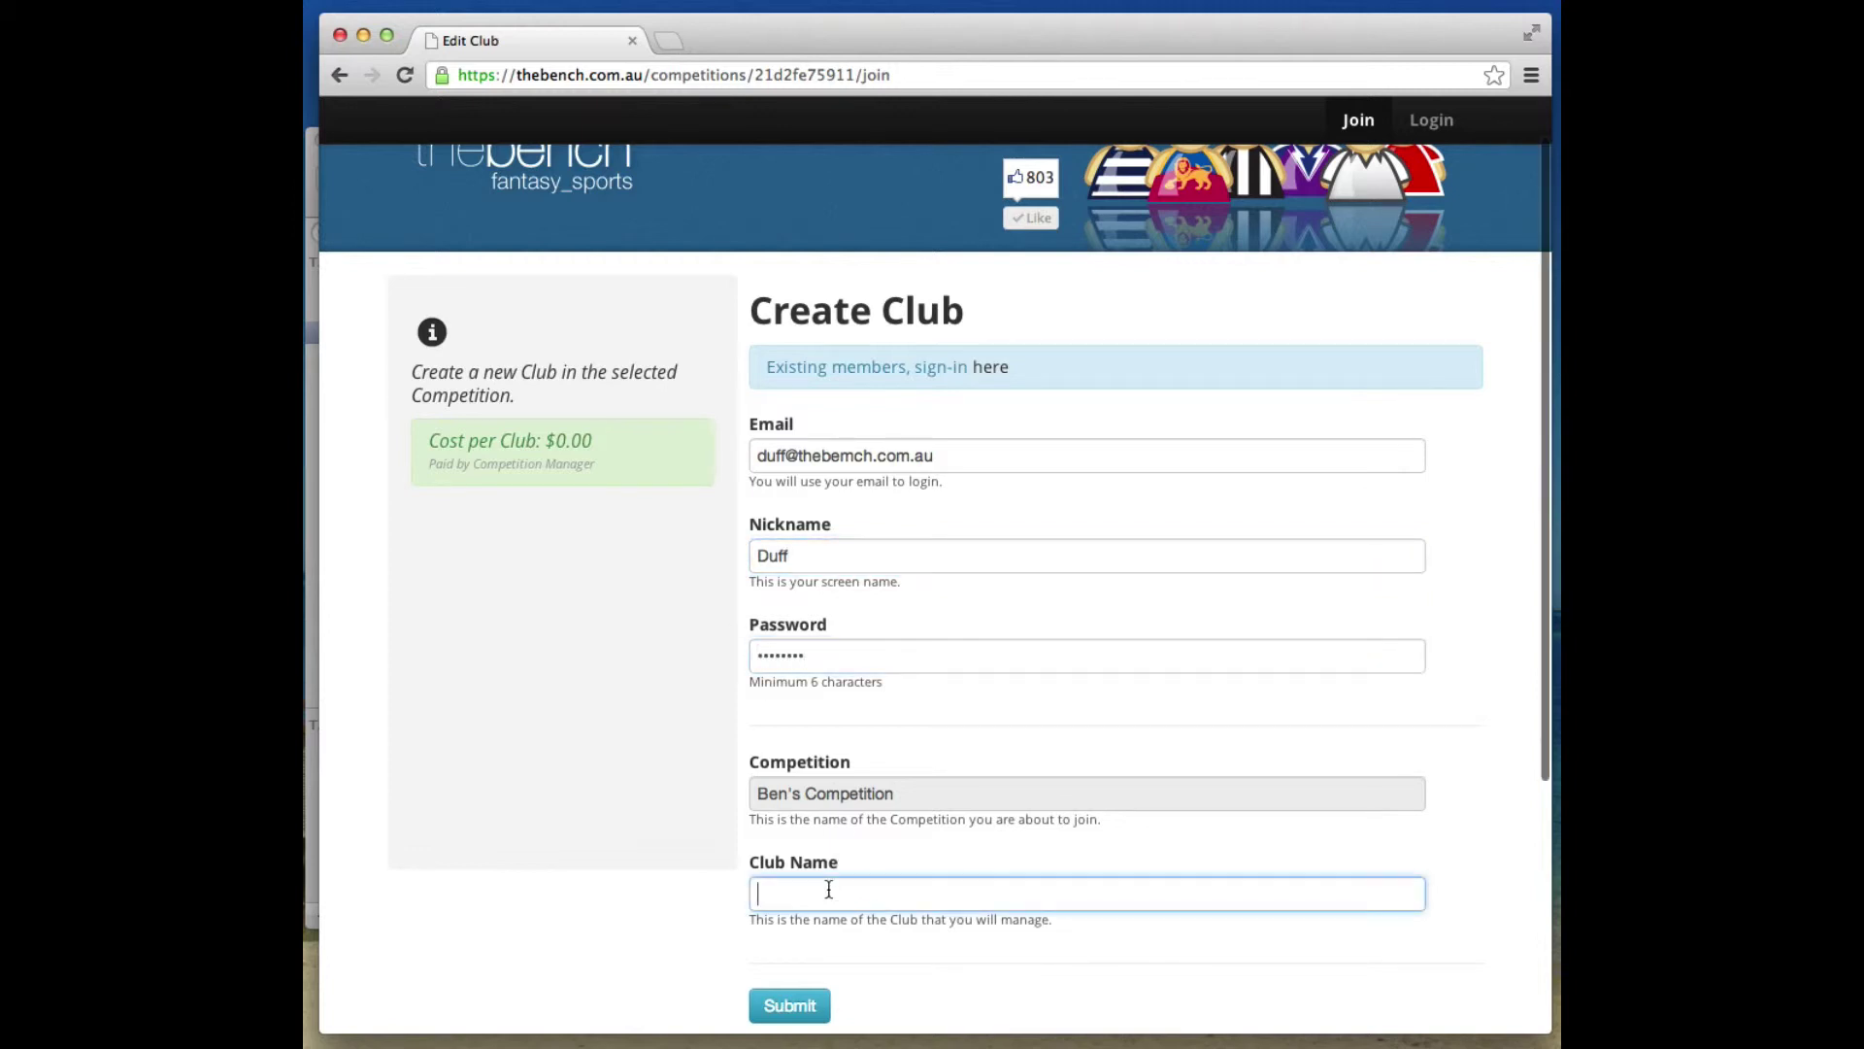
{"action": "type", "text": "Duff's Club"}
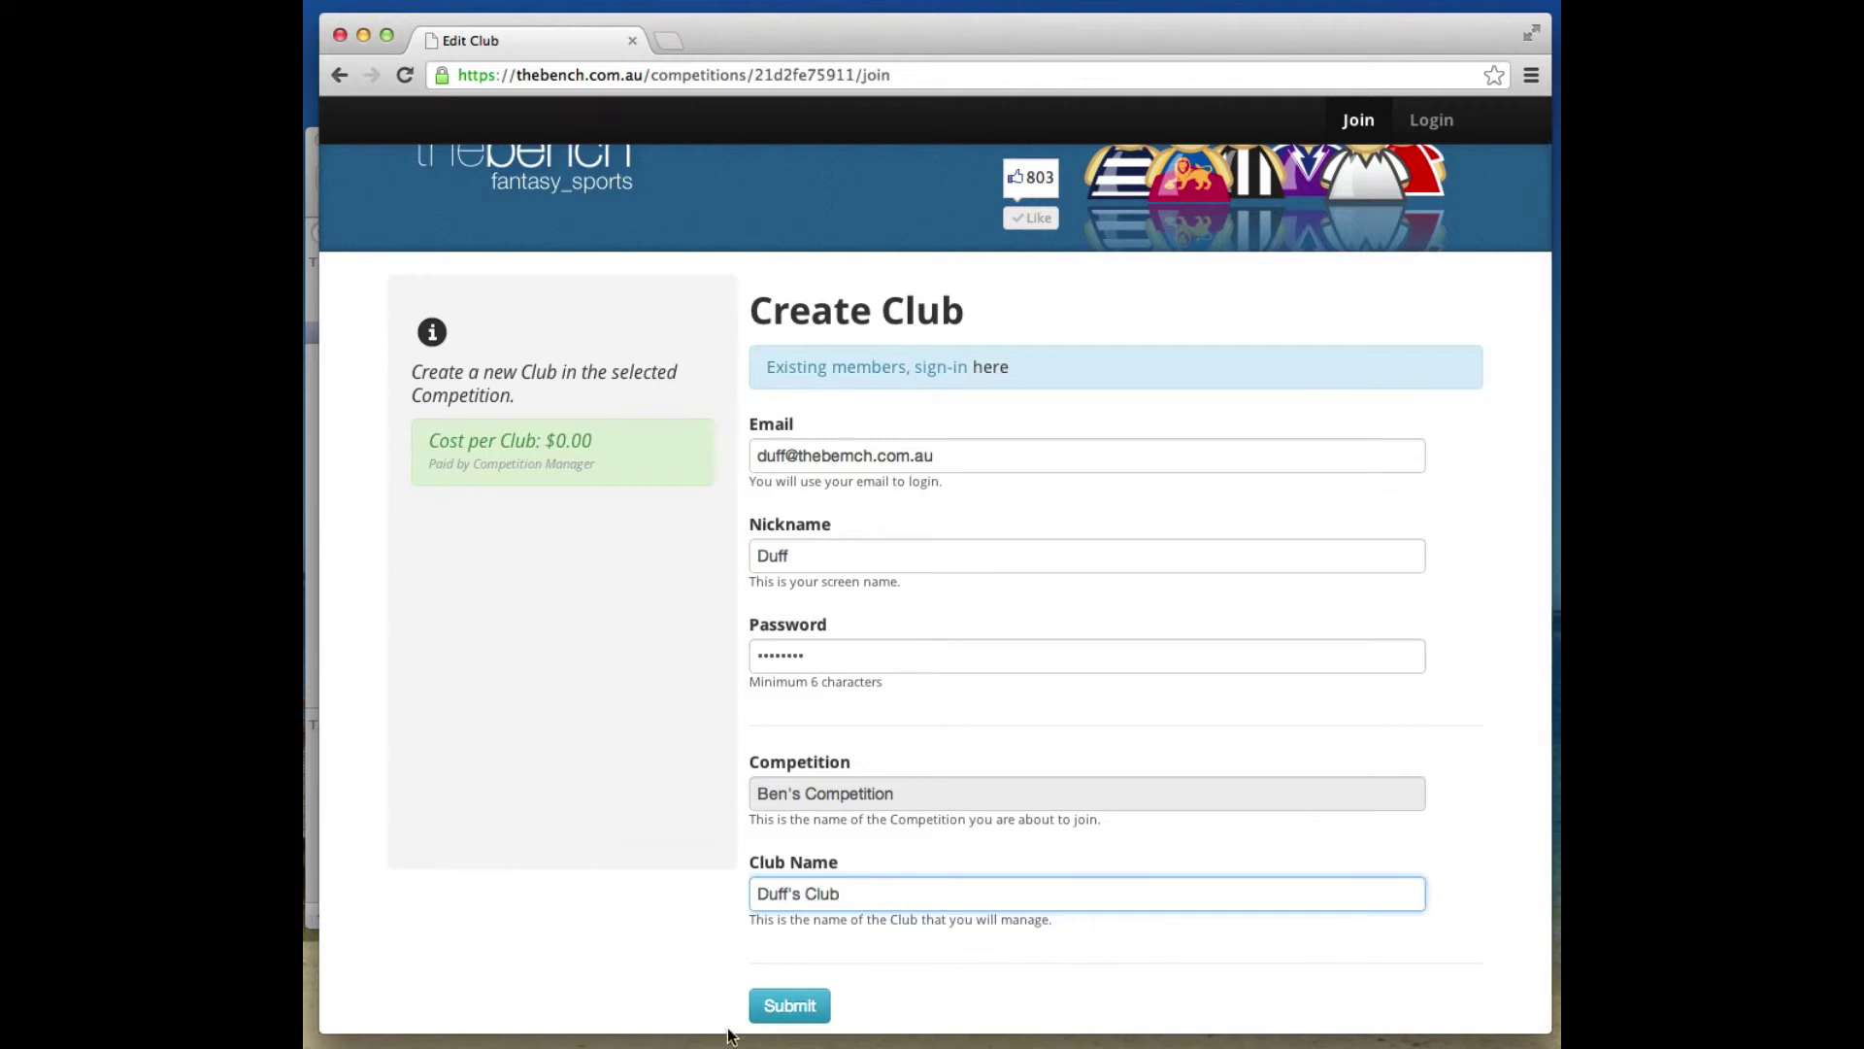
{"action": "left_click", "coordinate": [782, 1008]}
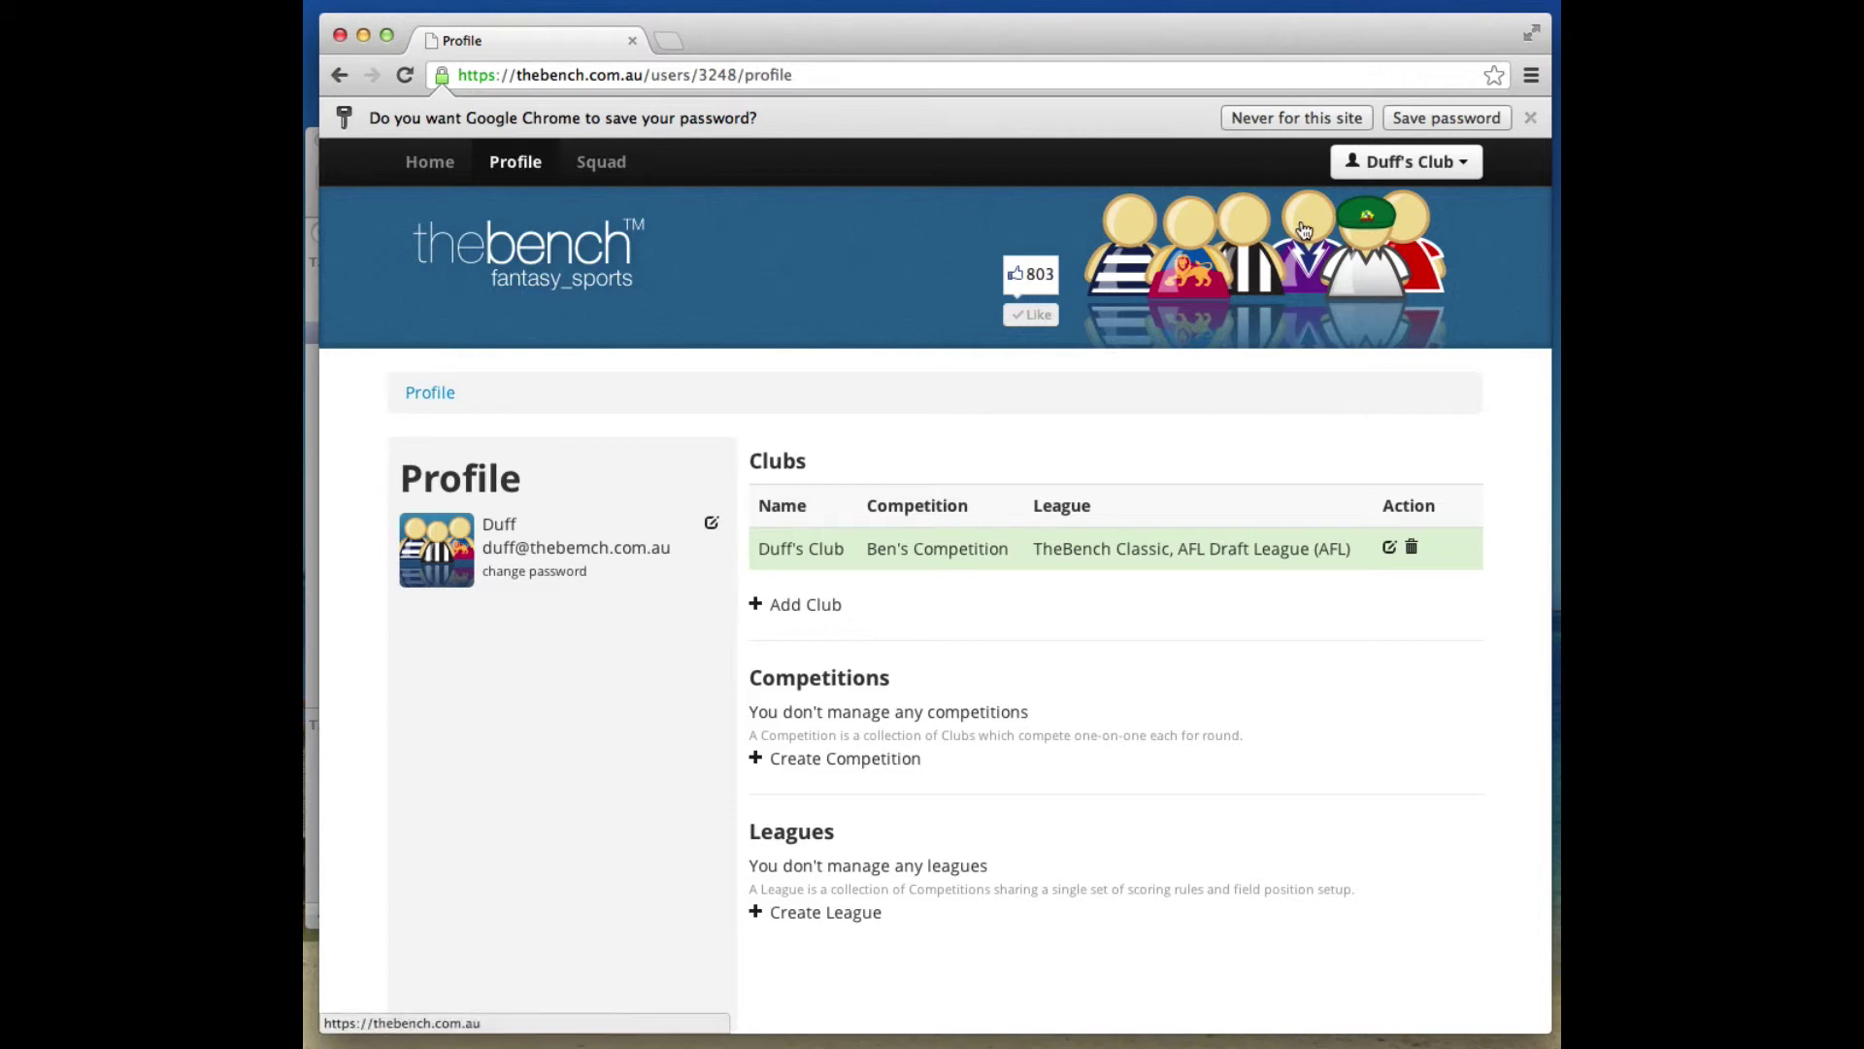
Log out the new coach and log back into the original account with Remember me ticked.
{"action": "left_click", "coordinate": [1408, 163]}
{"action": "left_click", "coordinate": [1369, 313]}
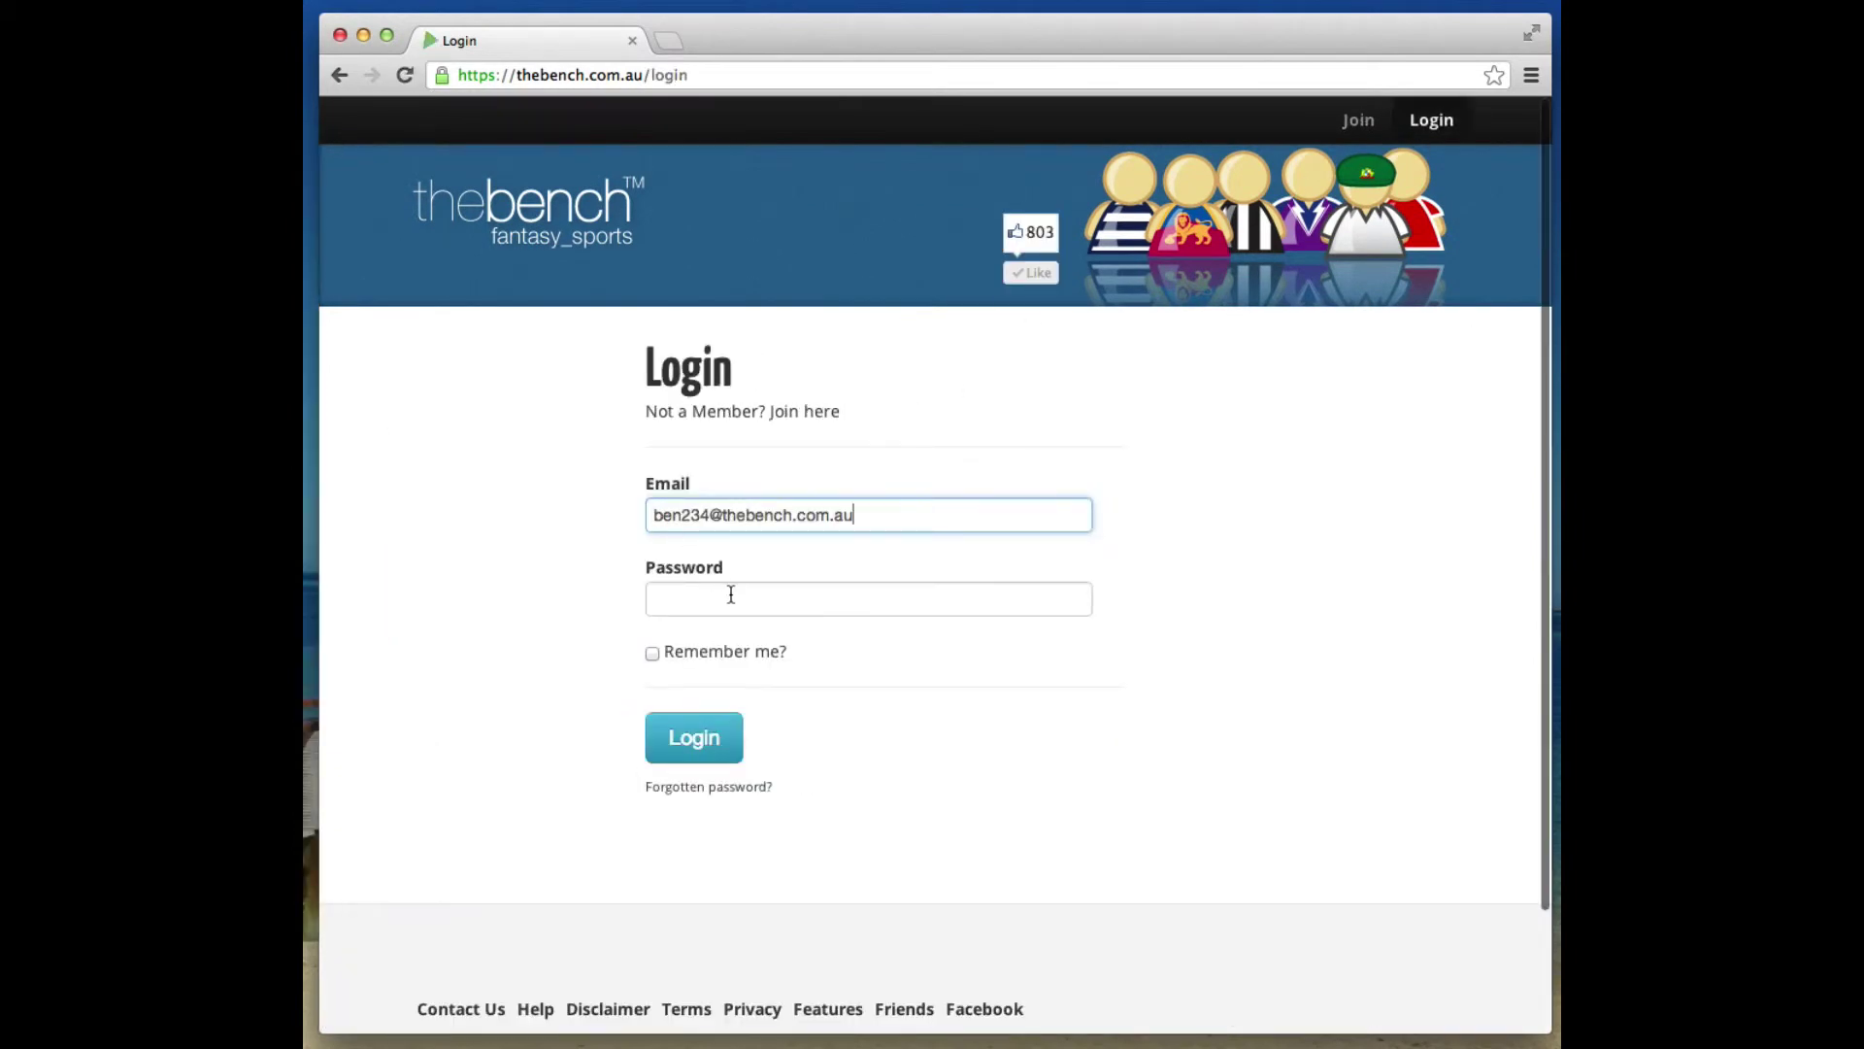
{"action": "left_click", "coordinate": [738, 599]}
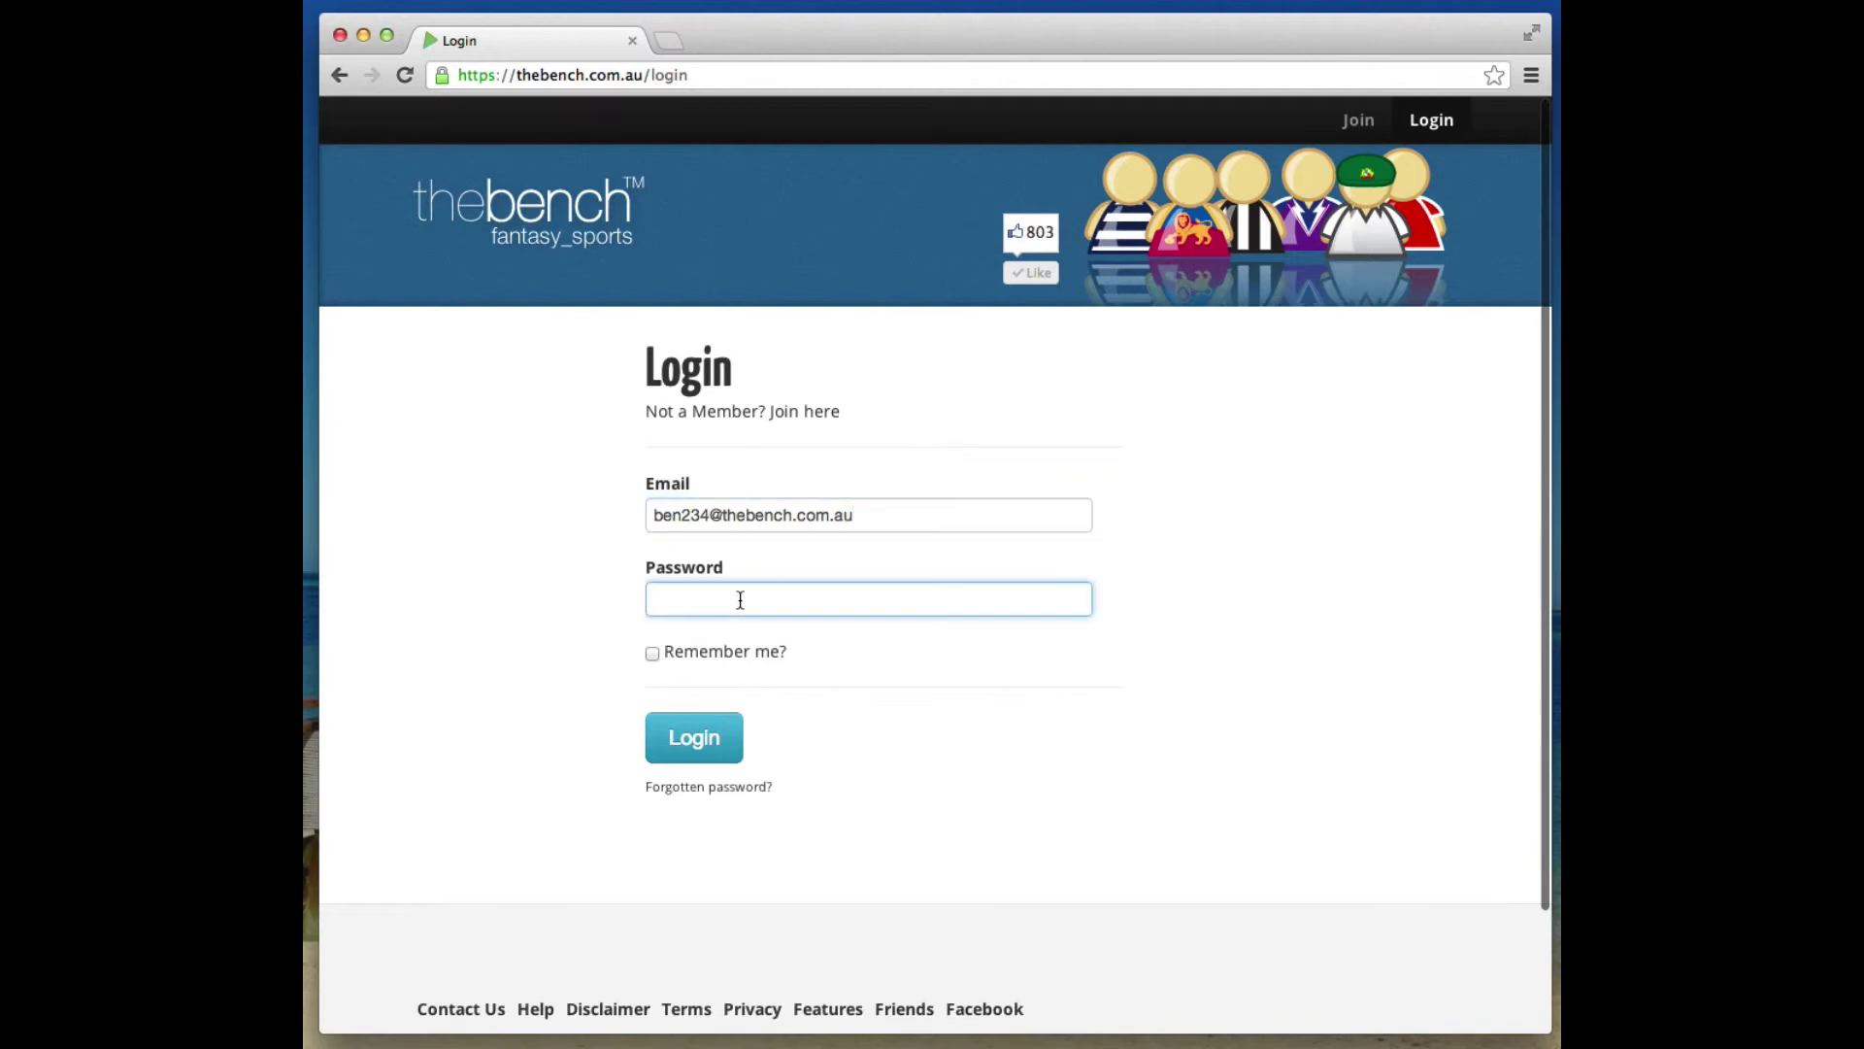
{"action": "type", "text": "••••"}
{"action": "left_click", "coordinate": [653, 653]}
{"action": "left_click", "coordinate": [737, 747]}
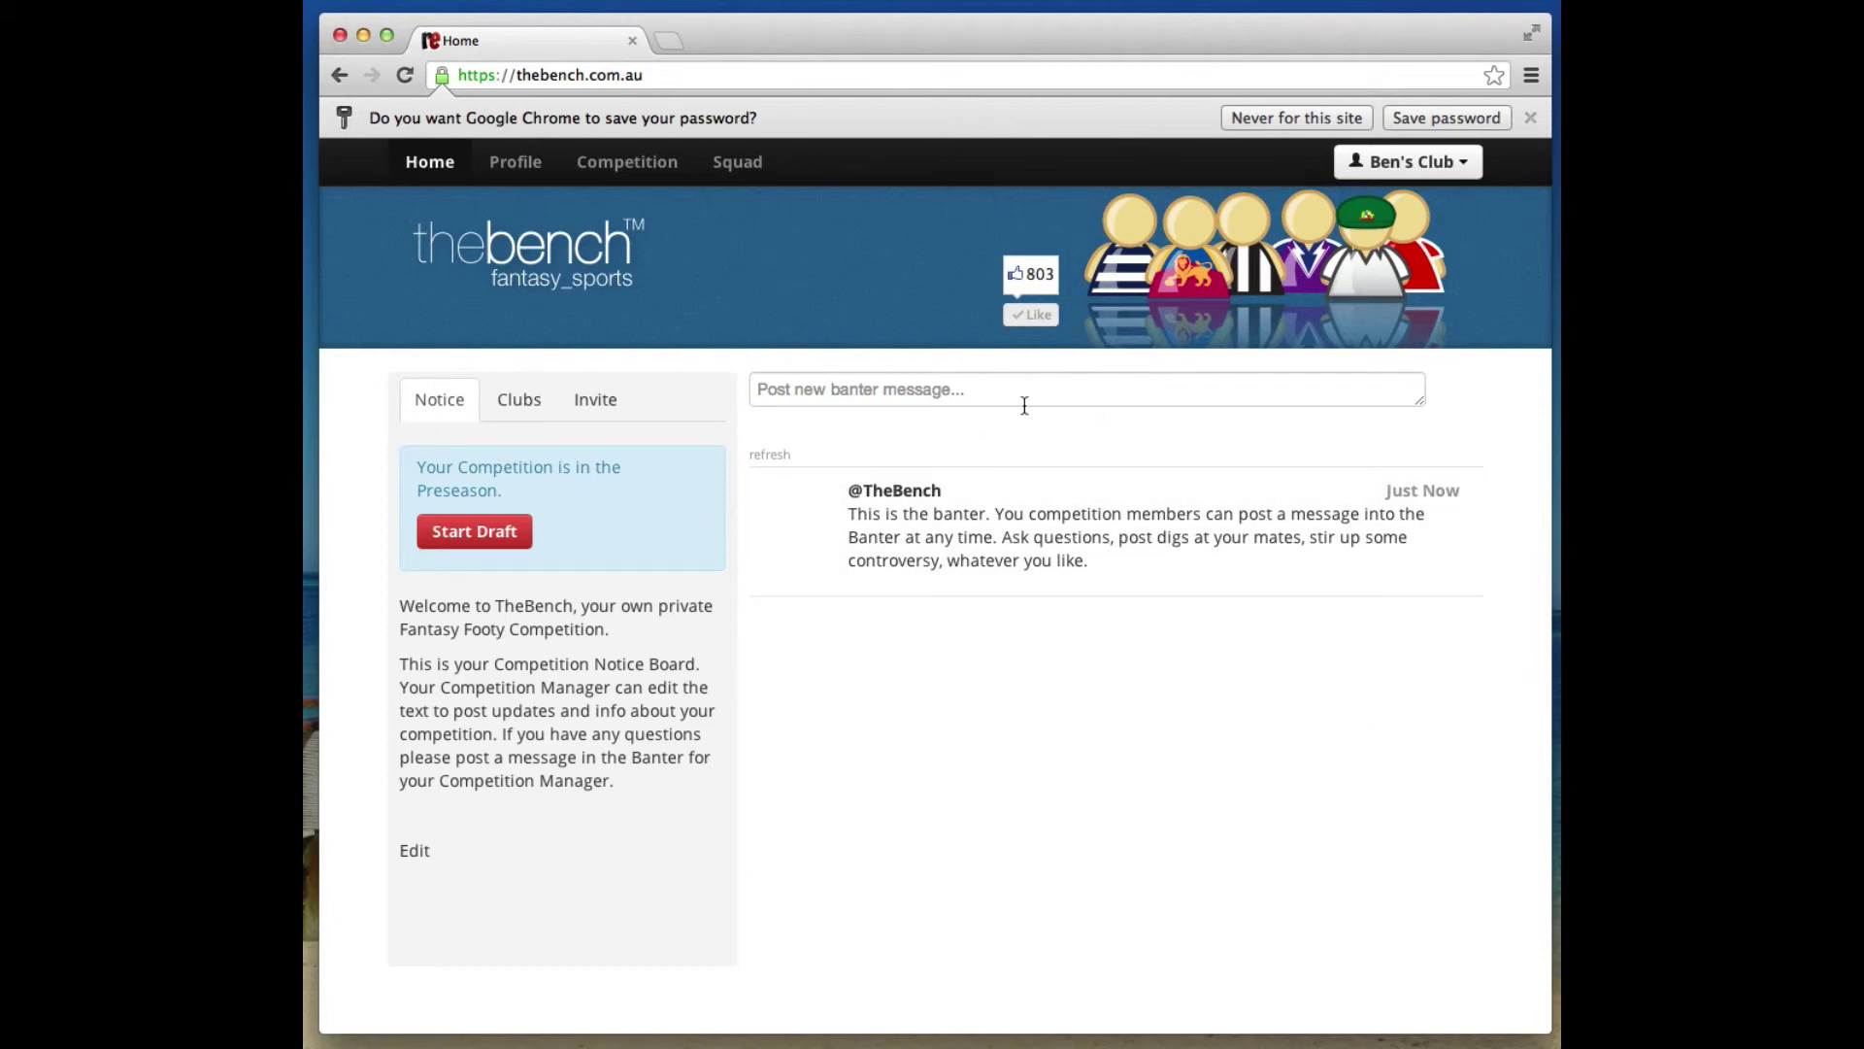
Post the banter message 'This is some banter...' to the competition feed.
{"action": "left_click", "coordinate": [930, 389]}
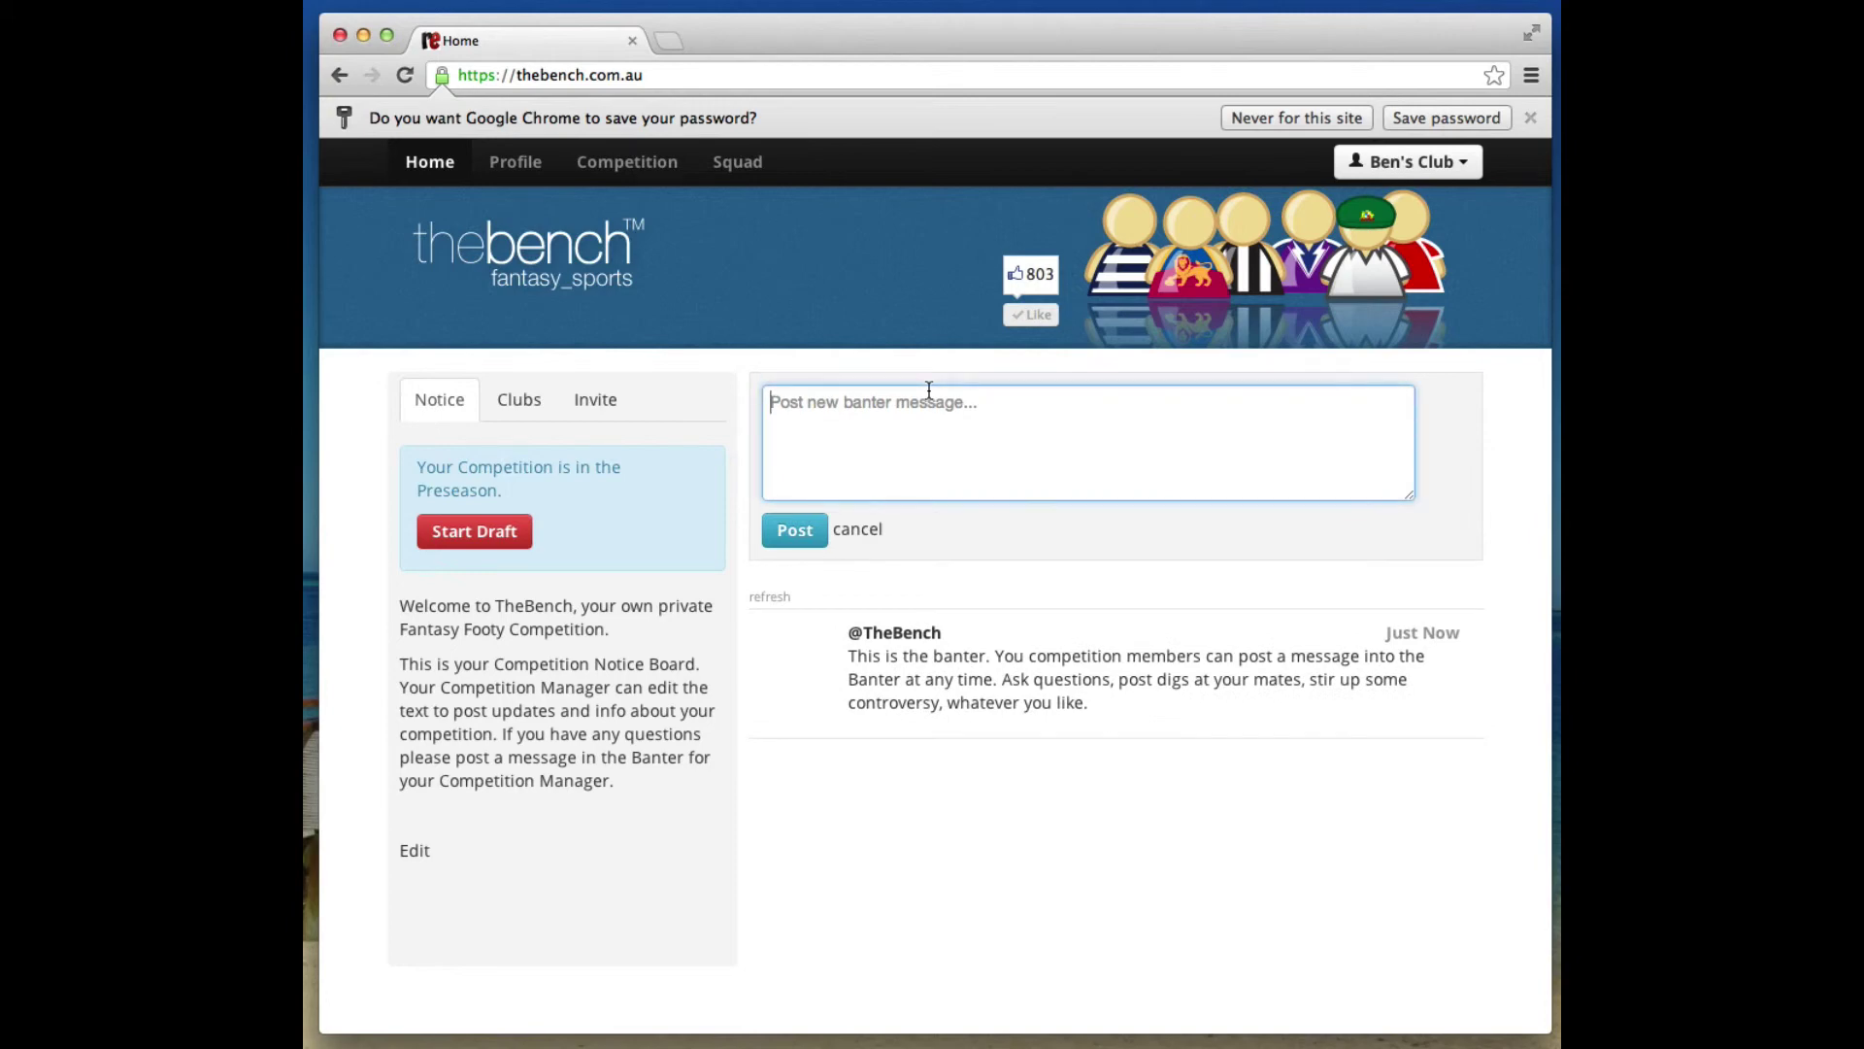
{"action": "type", "text": "This is some ba"}
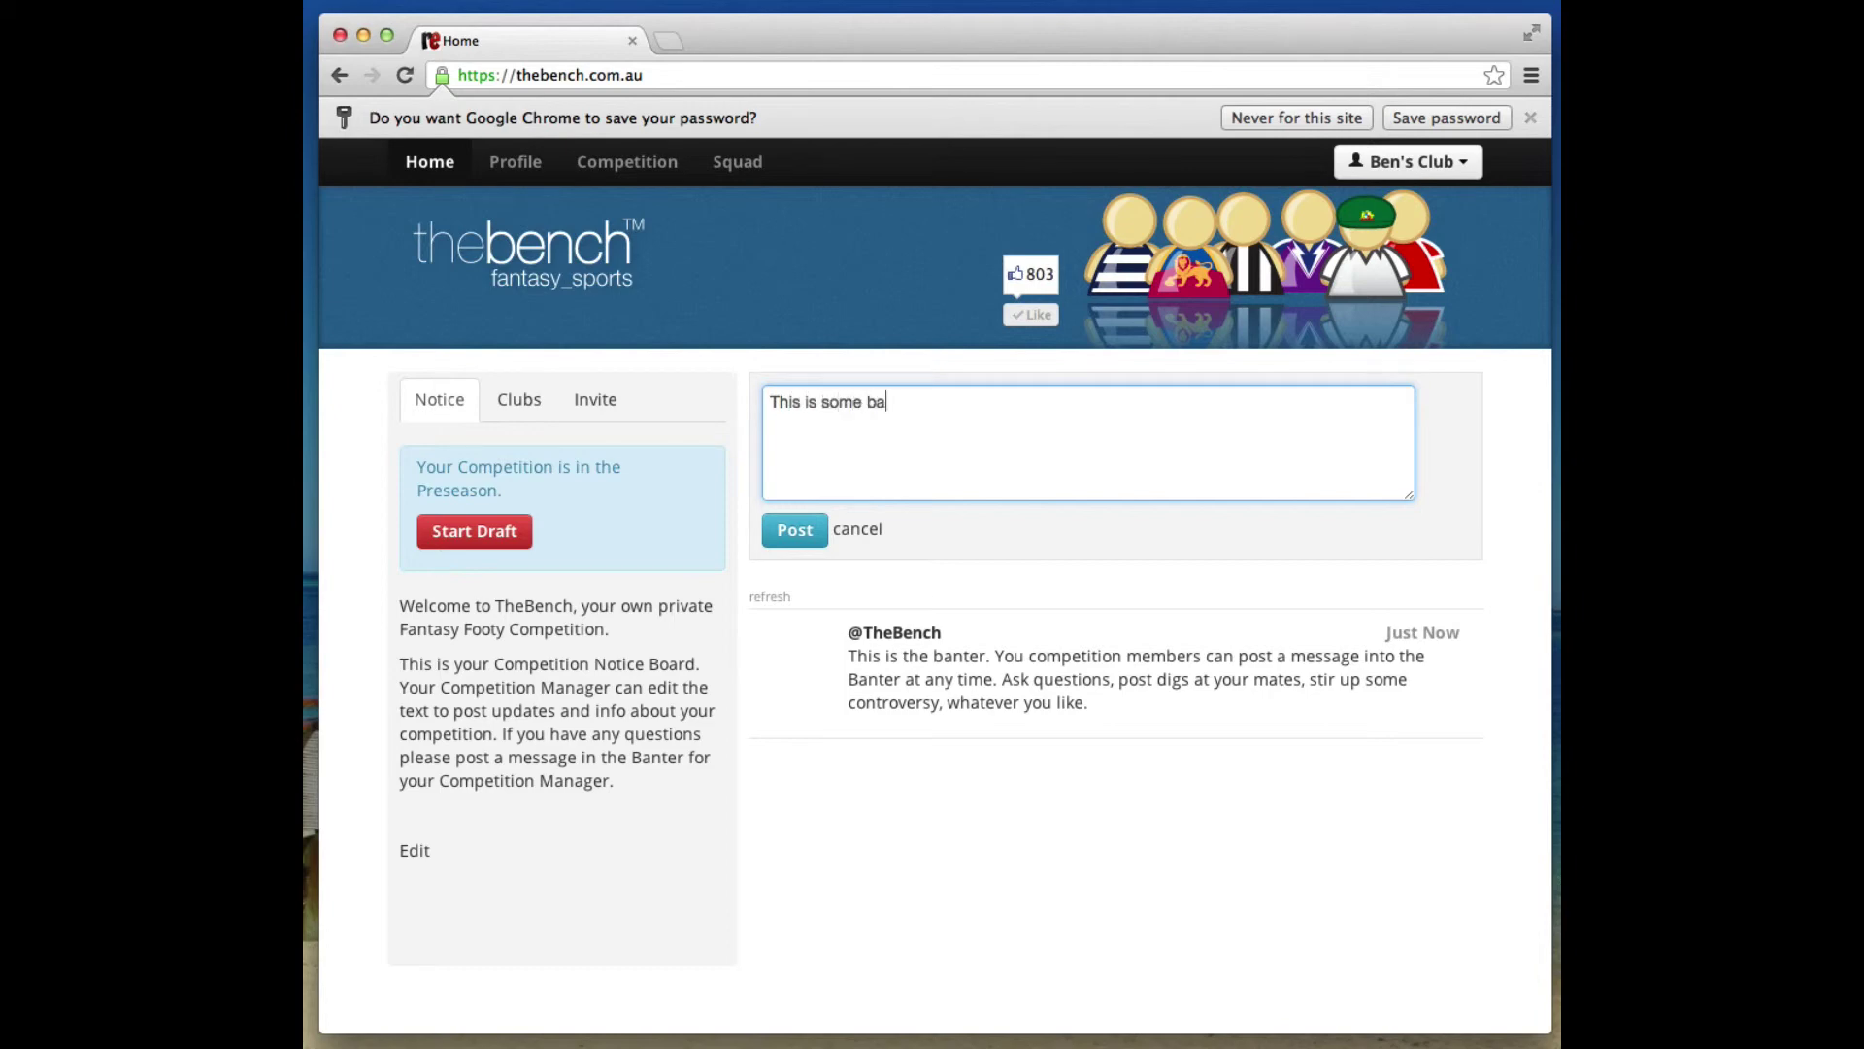
{"action": "type", "text": "nter"}
{"action": "scroll", "coordinate": [907, 421], "scroll_direction": "down", "scroll_amount": 3}
{"action": "type", "text": "..."}
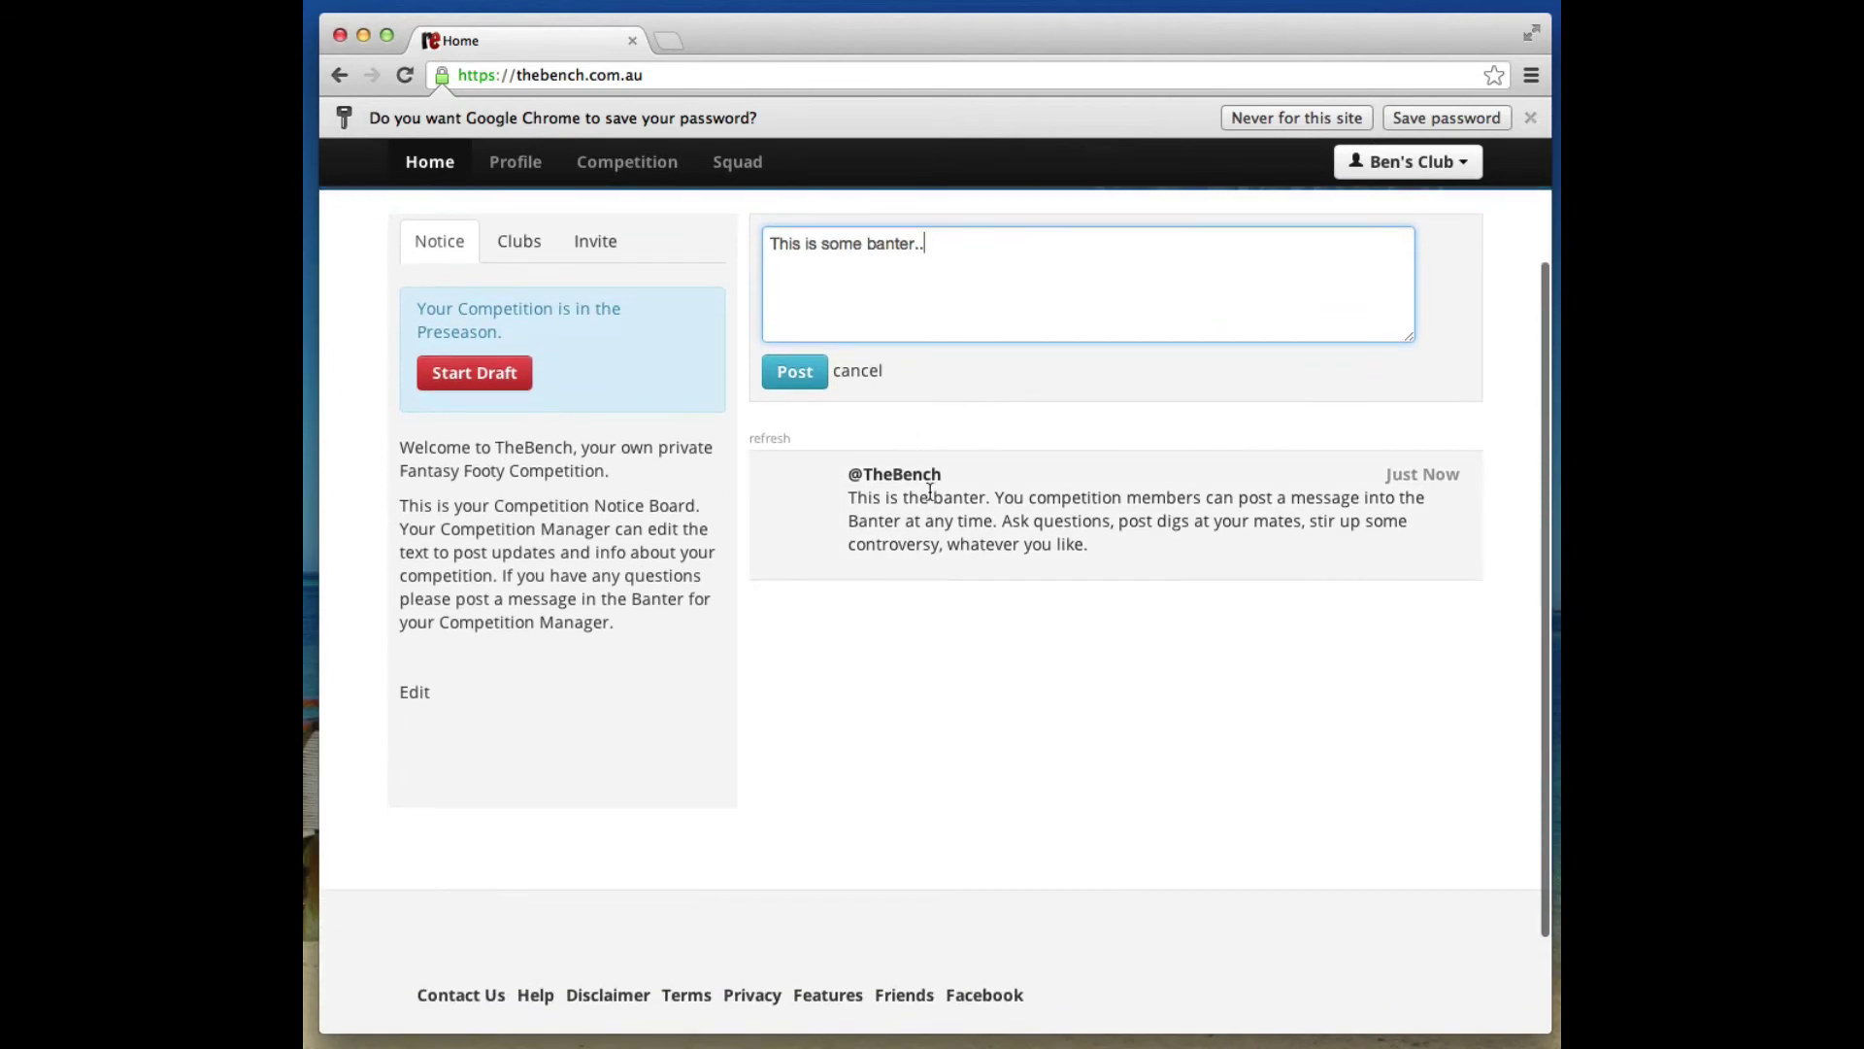
{"action": "left_click", "coordinate": [797, 377]}
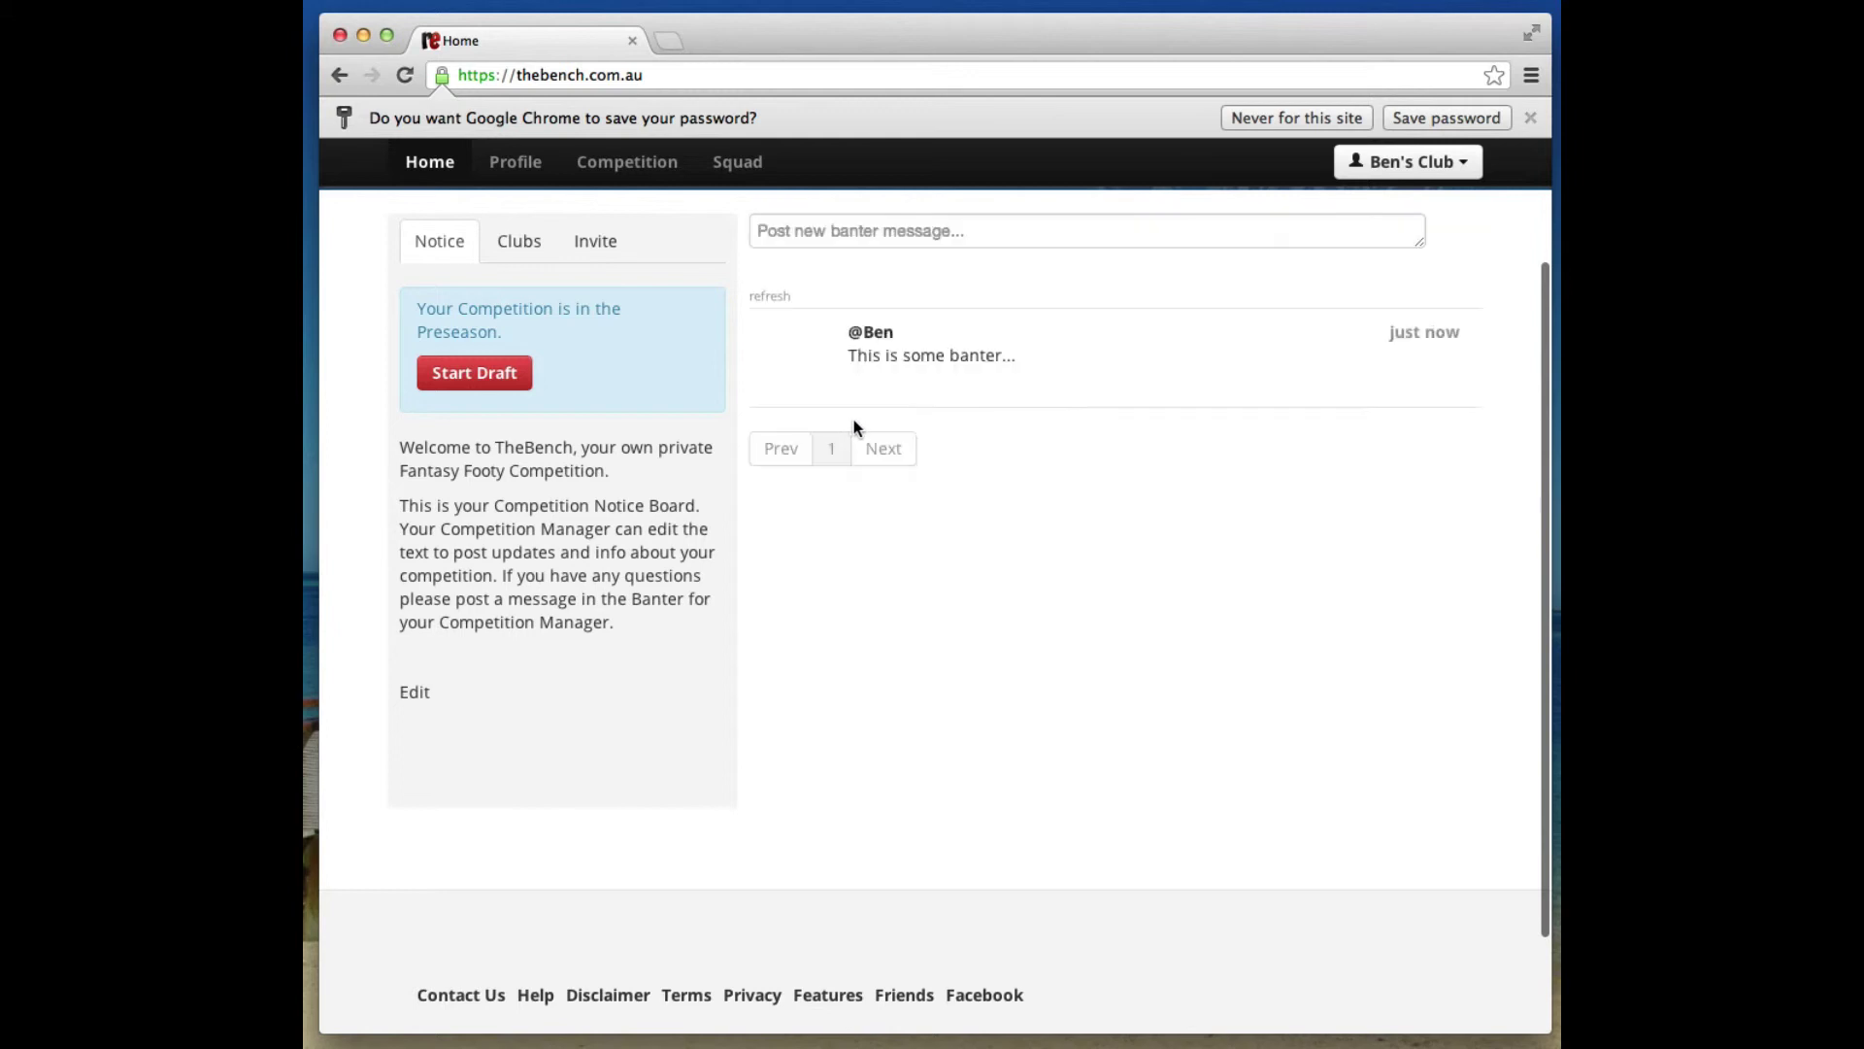
{"action": "scroll", "coordinate": [991, 446], "scroll_direction": "up", "scroll_amount": 3}
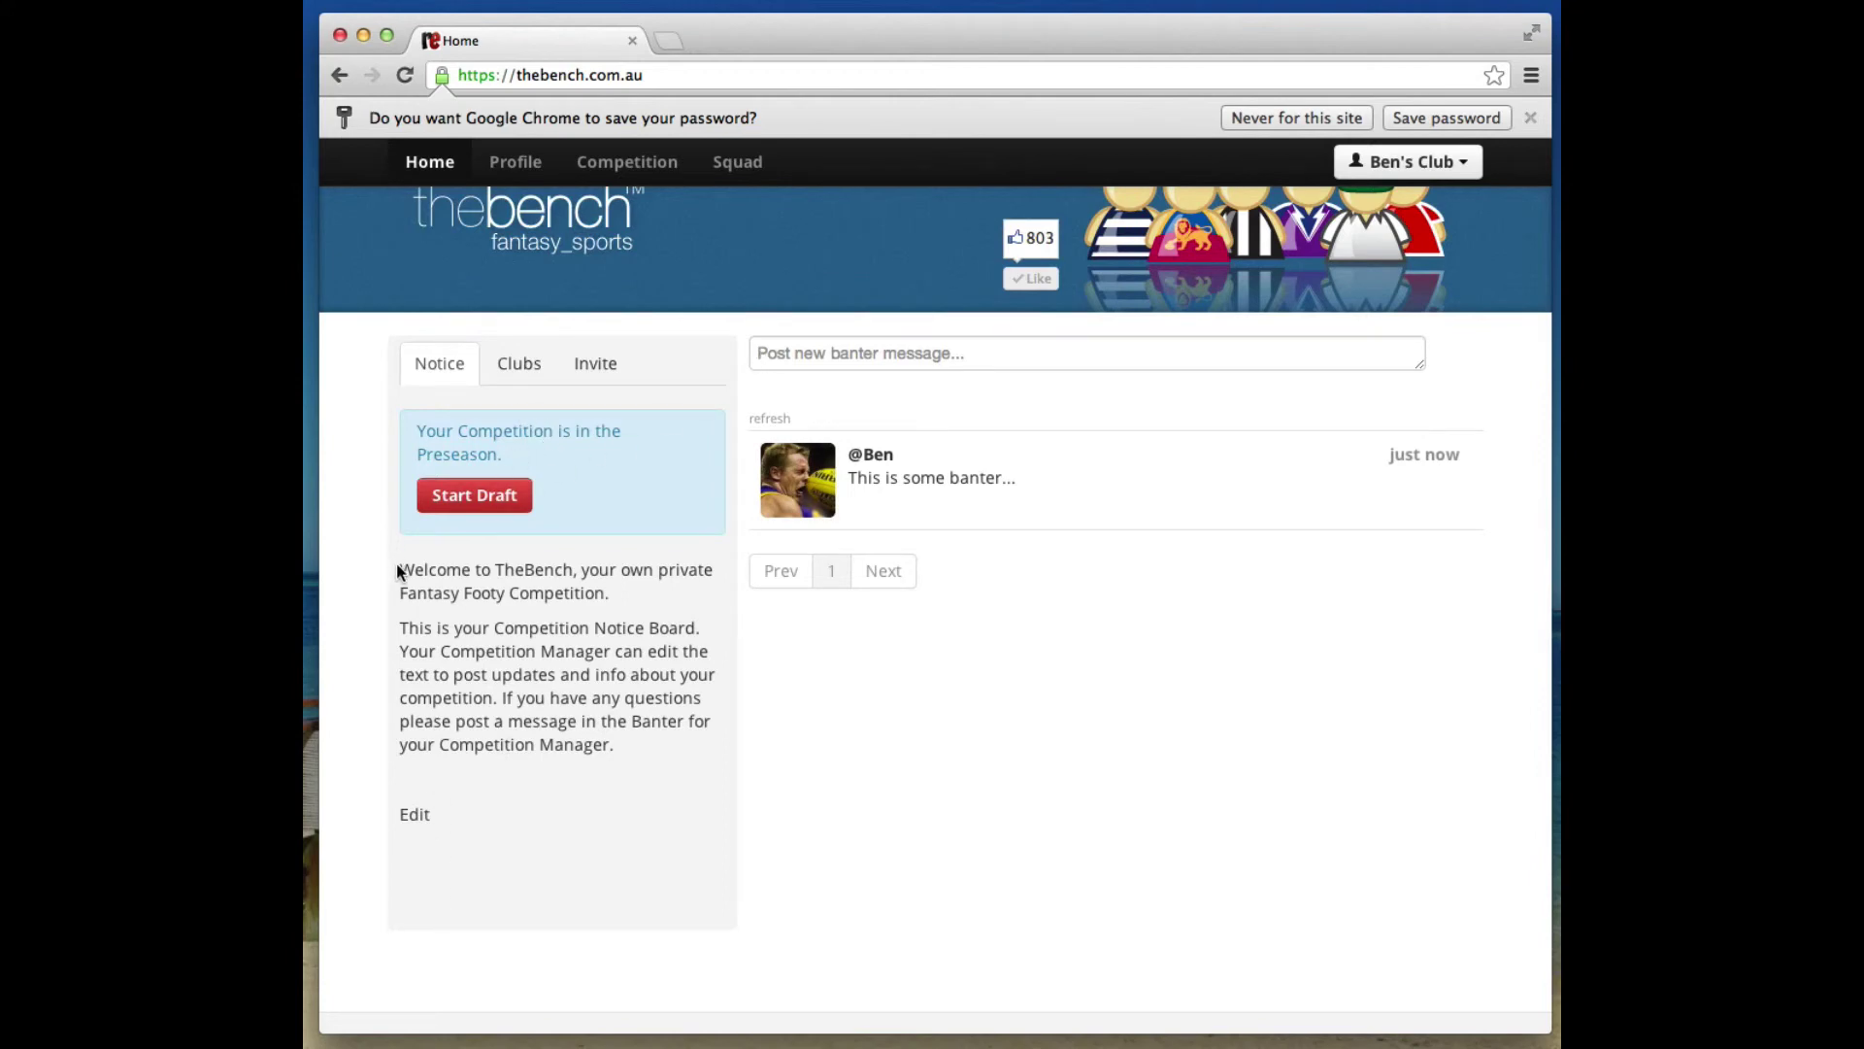
Change the competition notice to 'The draft night will be at the pub on the corner at 7:00' and return Home.
{"action": "left_click_drag", "start_coordinate": [398, 570], "coordinate": [563, 889]}
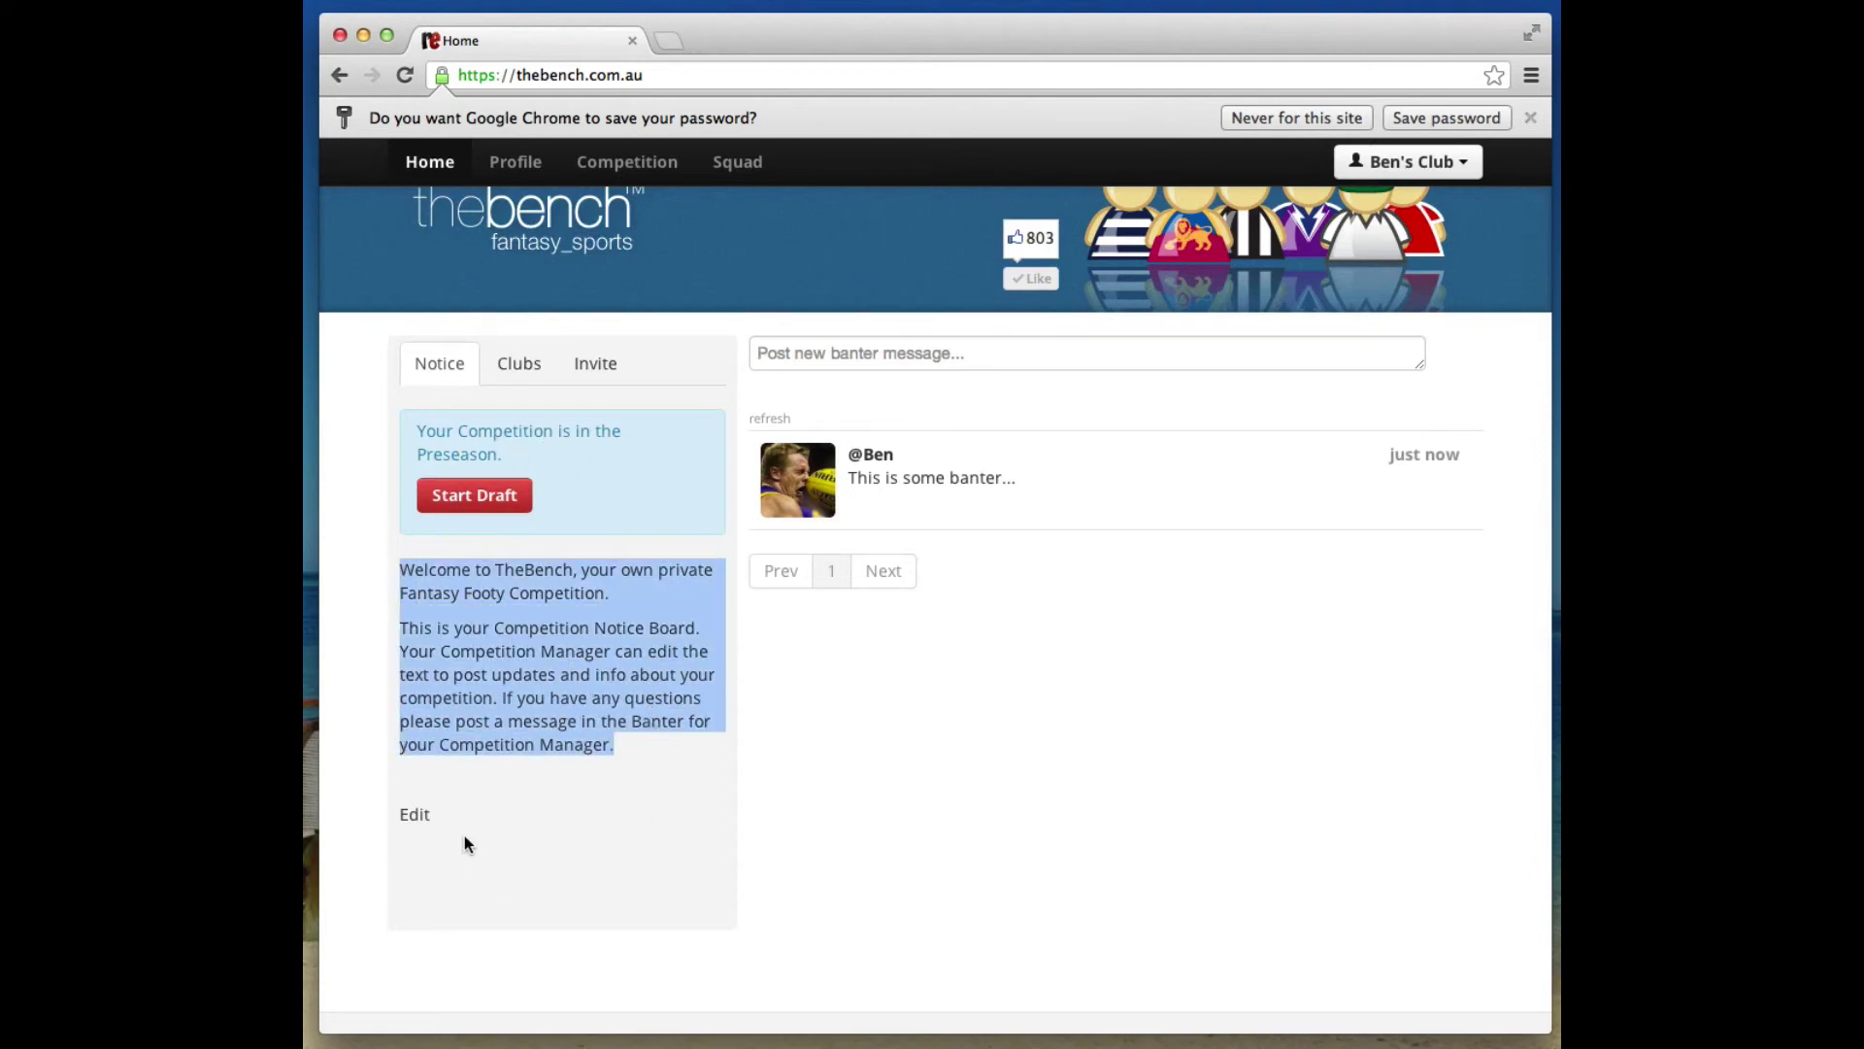
{"action": "left_click", "coordinate": [415, 817]}
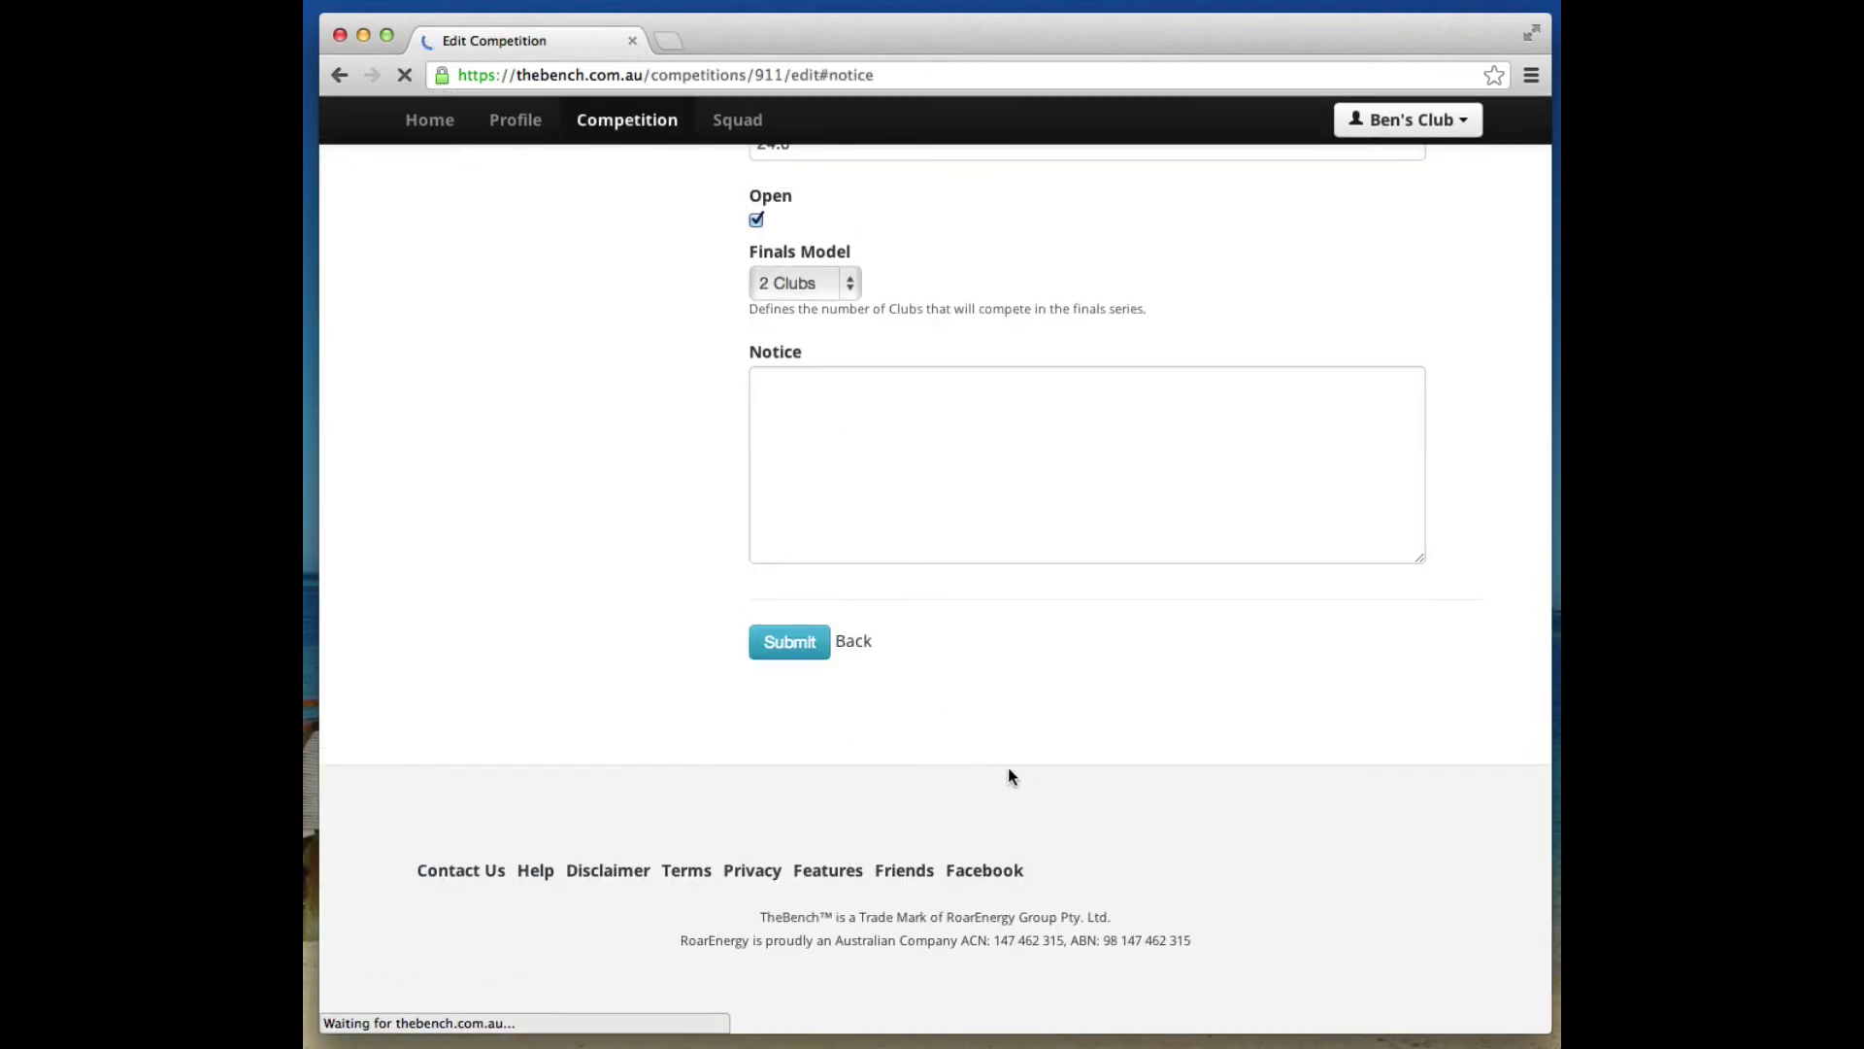
{"action": "left_click", "coordinate": [861, 482]}
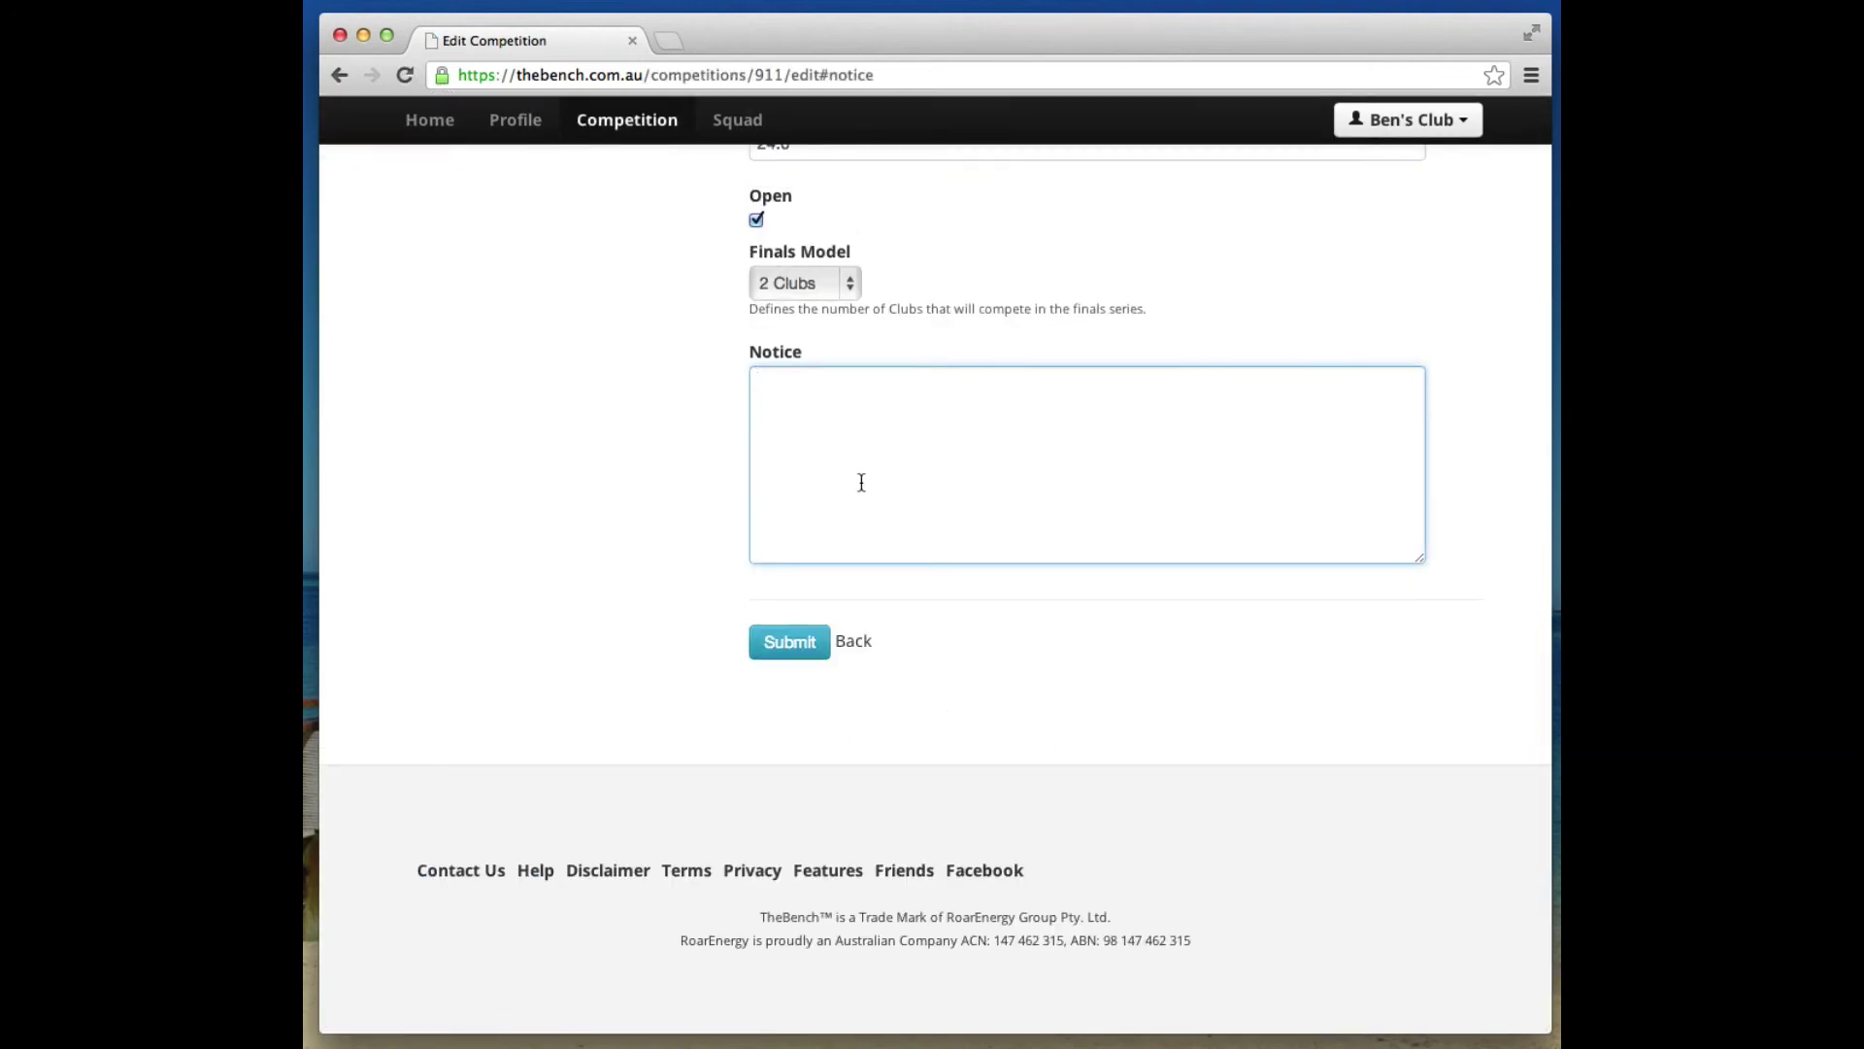
{"action": "type", "text": "Th"}
{"action": "type", "text": "is"}
{"action": "key", "text": "BackSpace"}
{"action": "key", "text": "BackSpace"}
{"action": "type", "text": "e draft night will be at "}
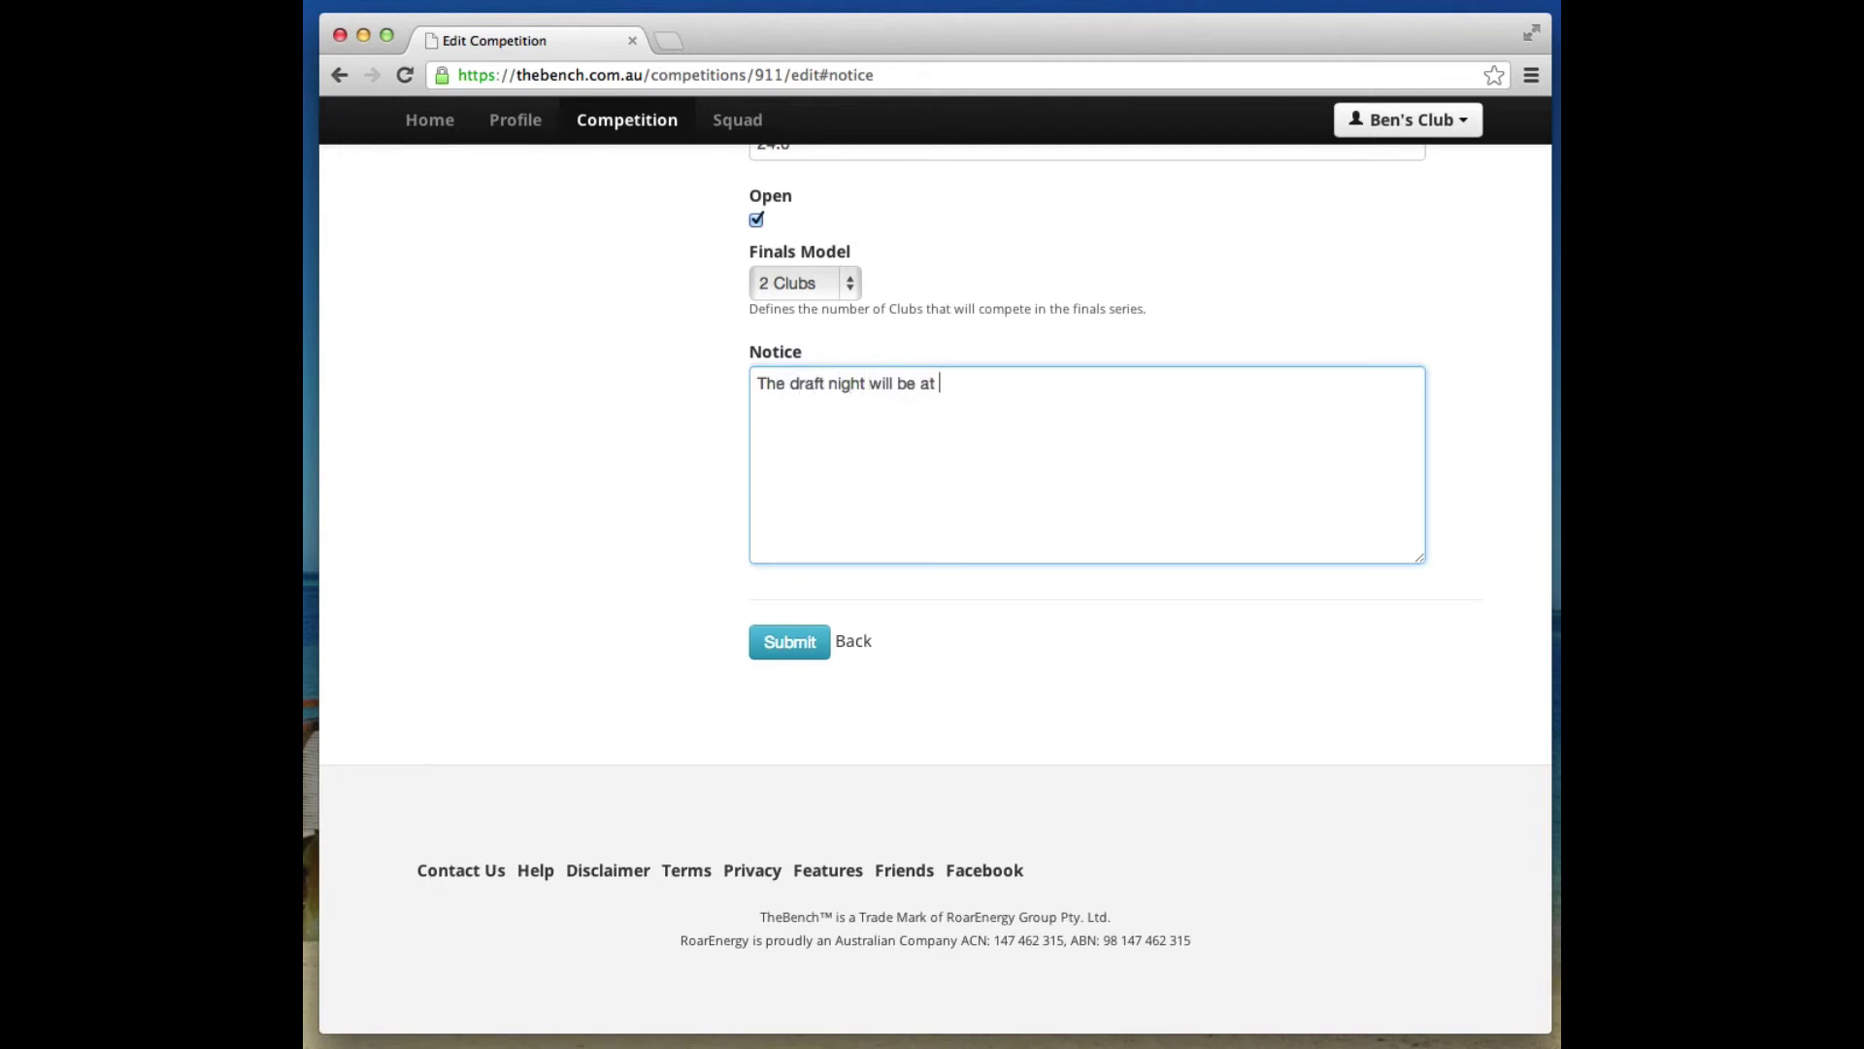
{"action": "type", "text": "the pub on the corner at 7"}
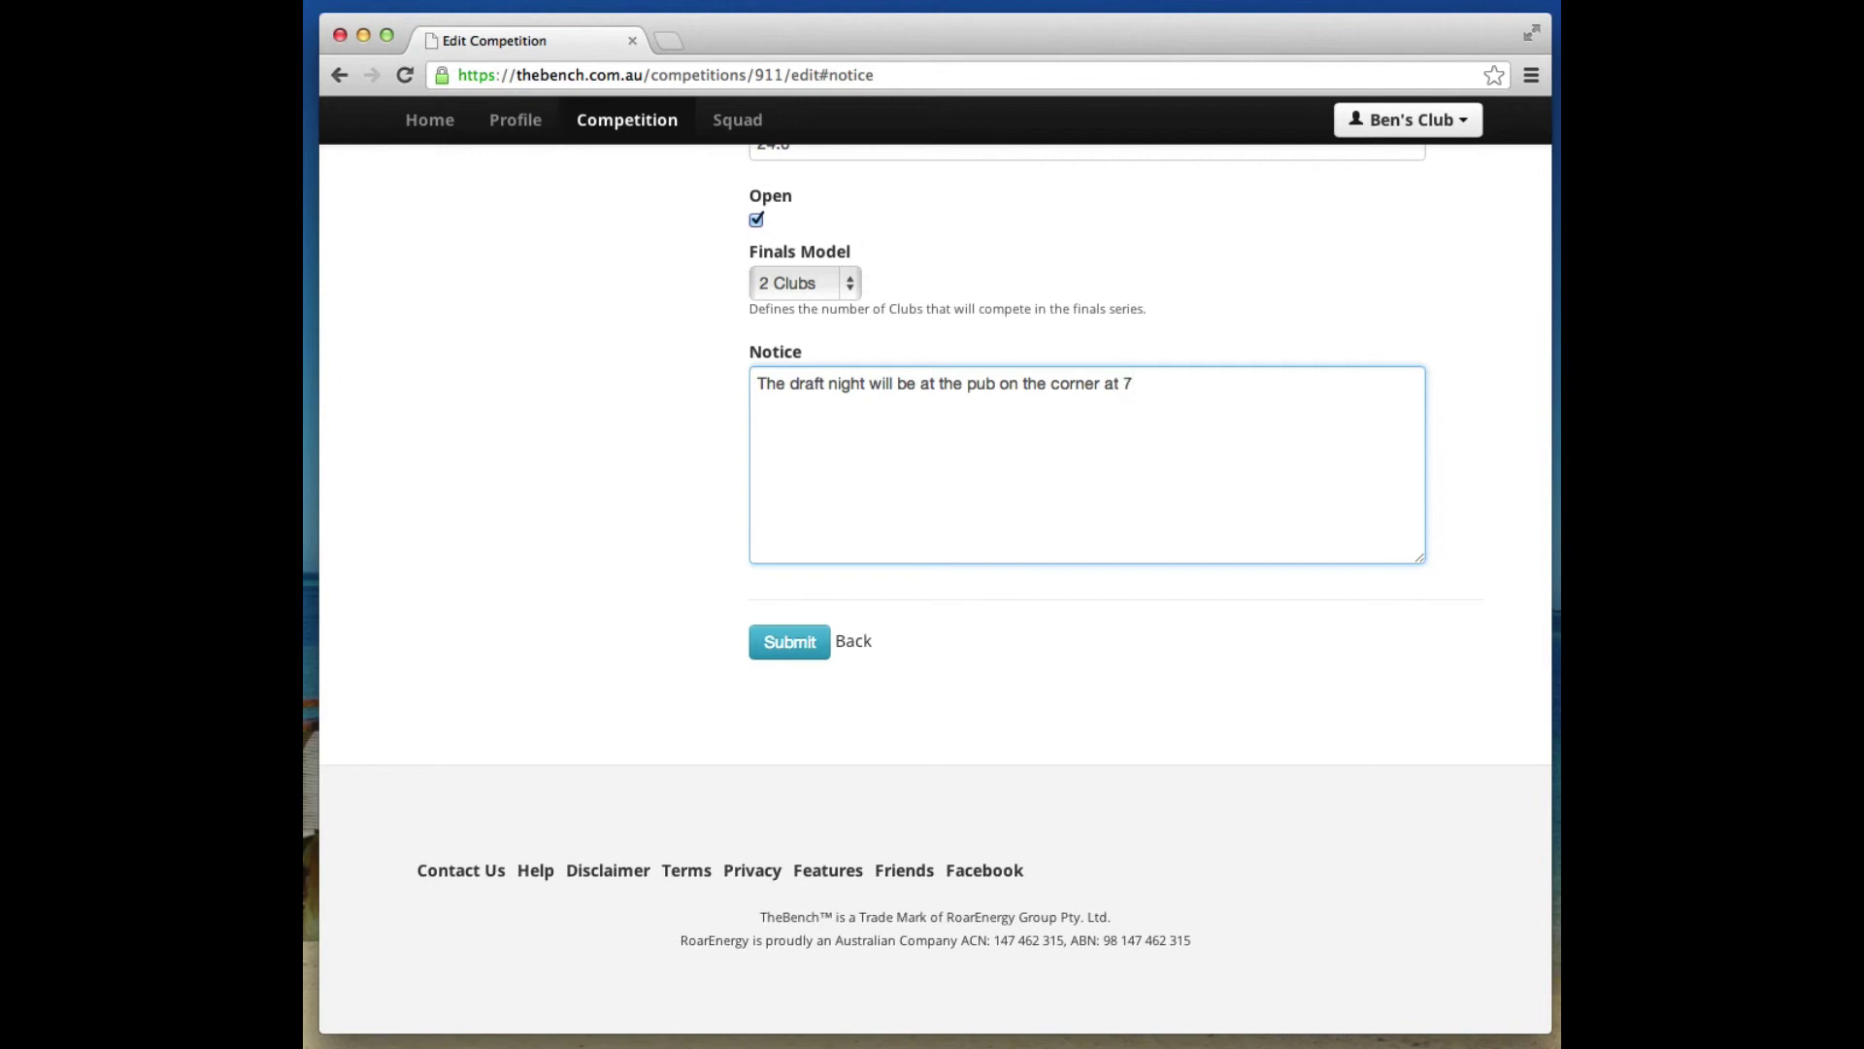
{"action": "type", "text": ":00"}
{"action": "left_click", "coordinate": [792, 642]}
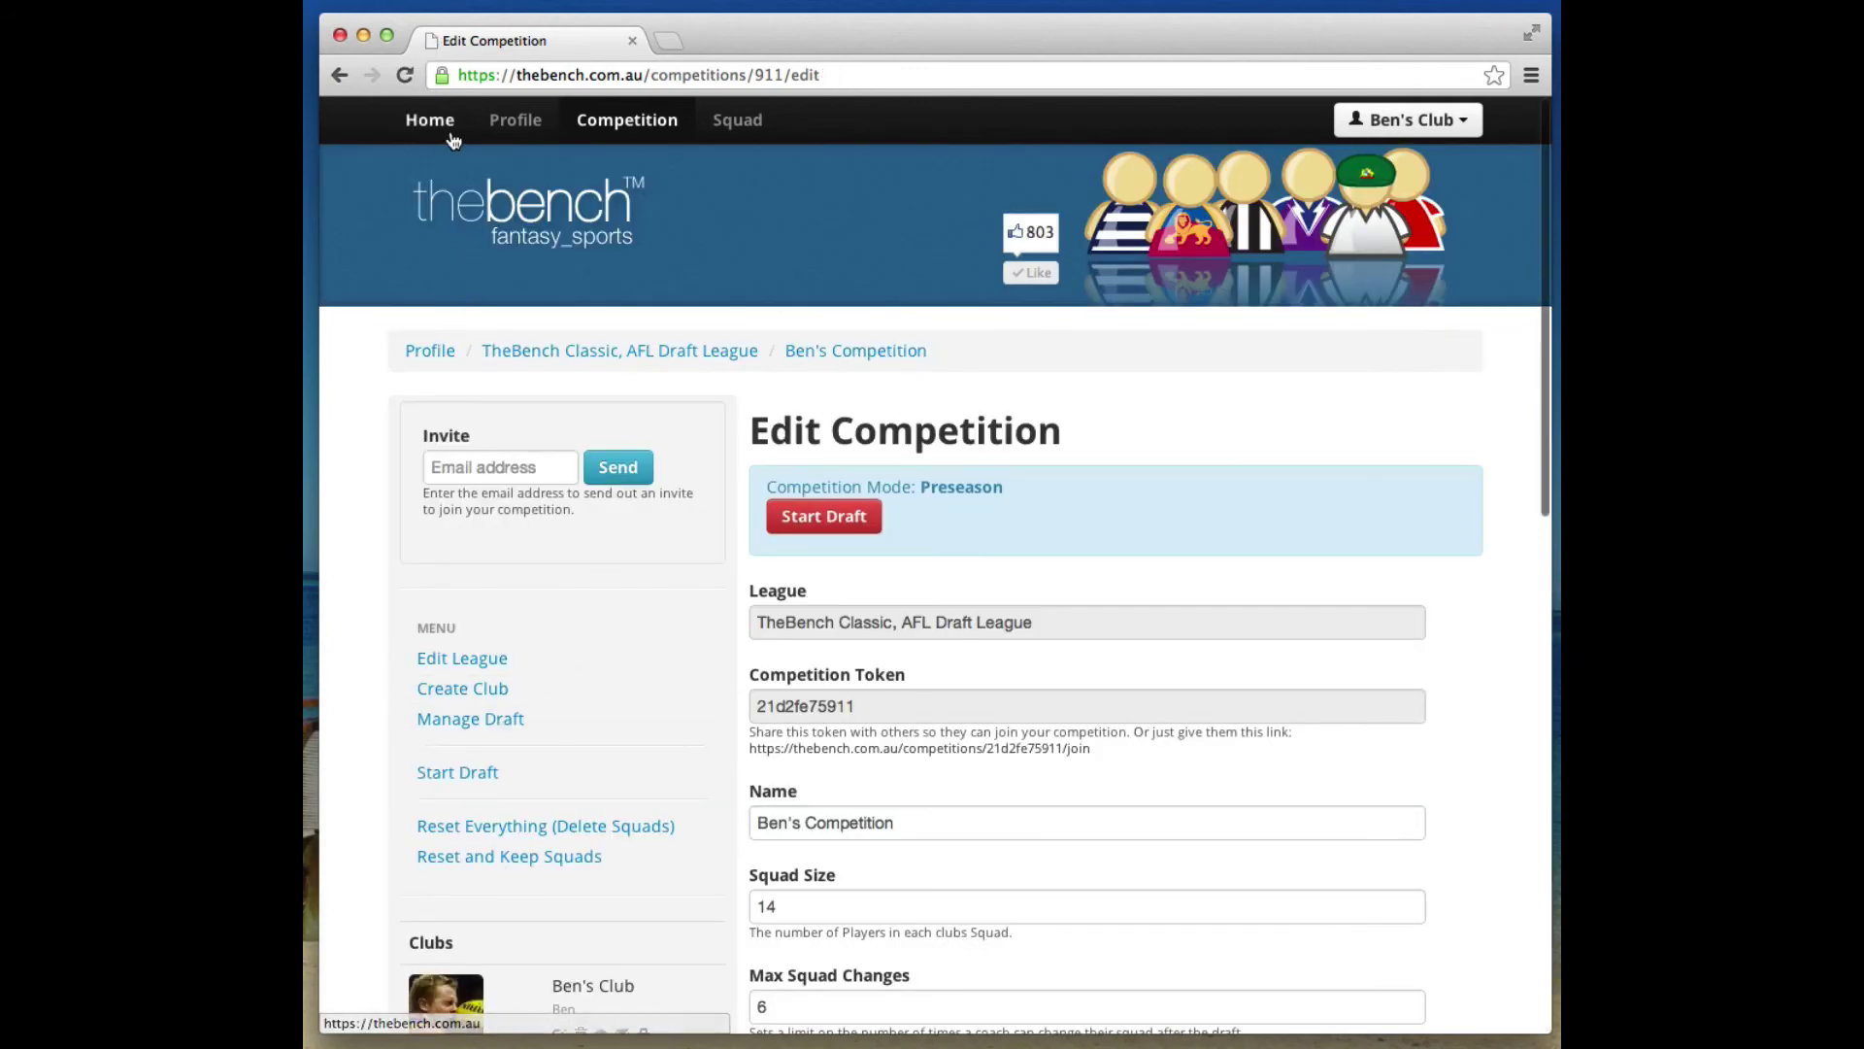
{"action": "left_click", "coordinate": [467, 215]}
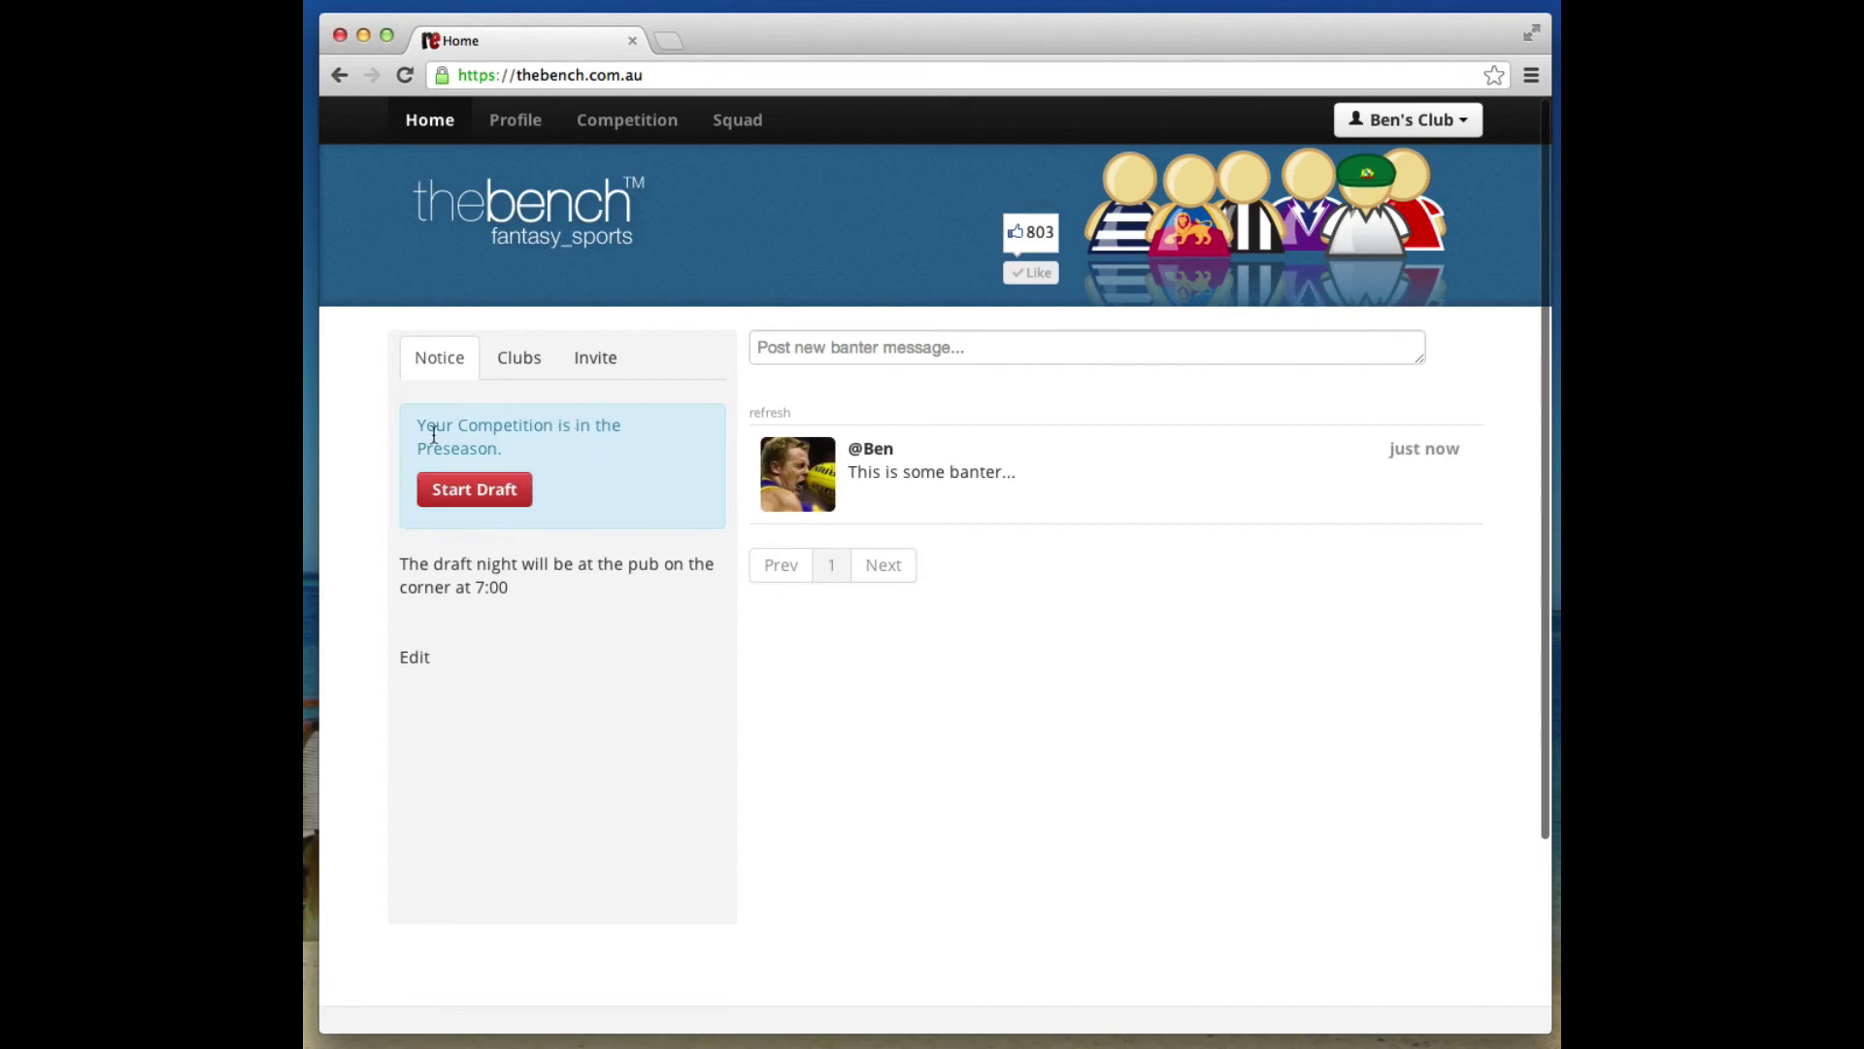
Look through the Clubs, Invite and Notice sections of the competition home page.
{"action": "left_click", "coordinate": [518, 359]}
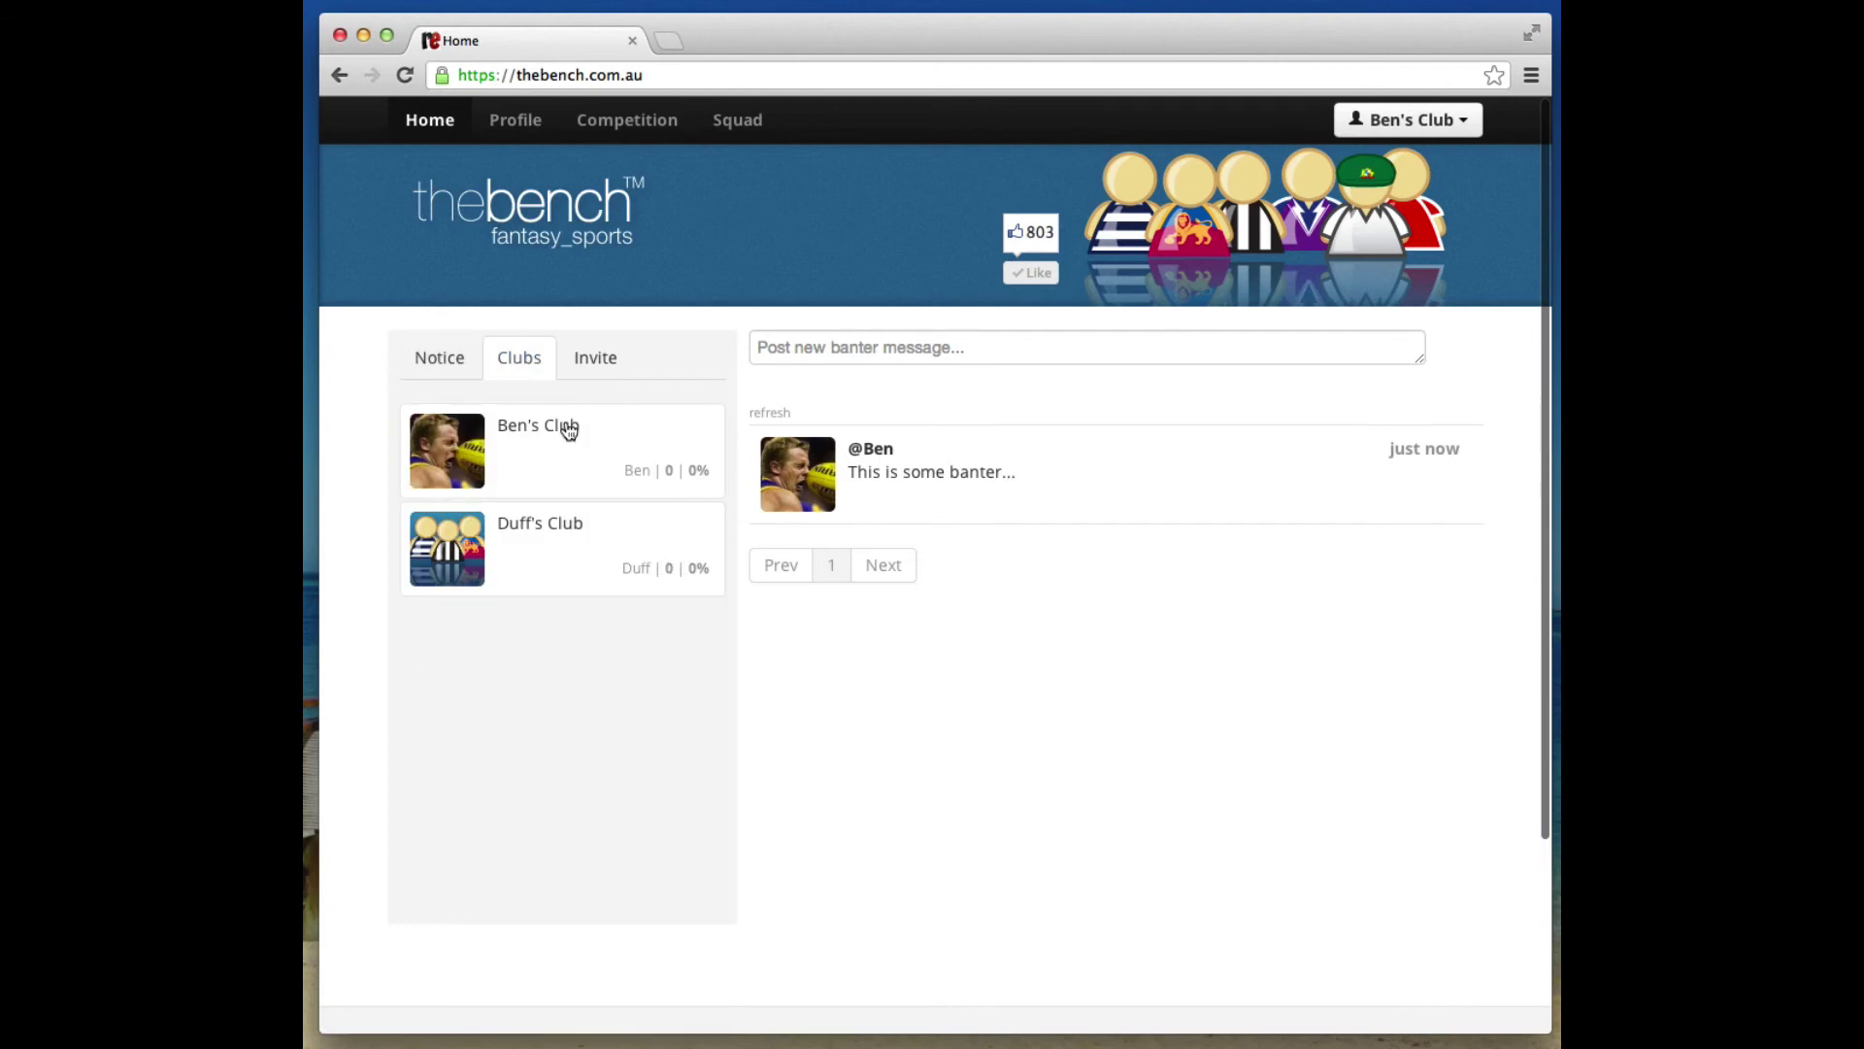
{"action": "left_click", "coordinate": [595, 359]}
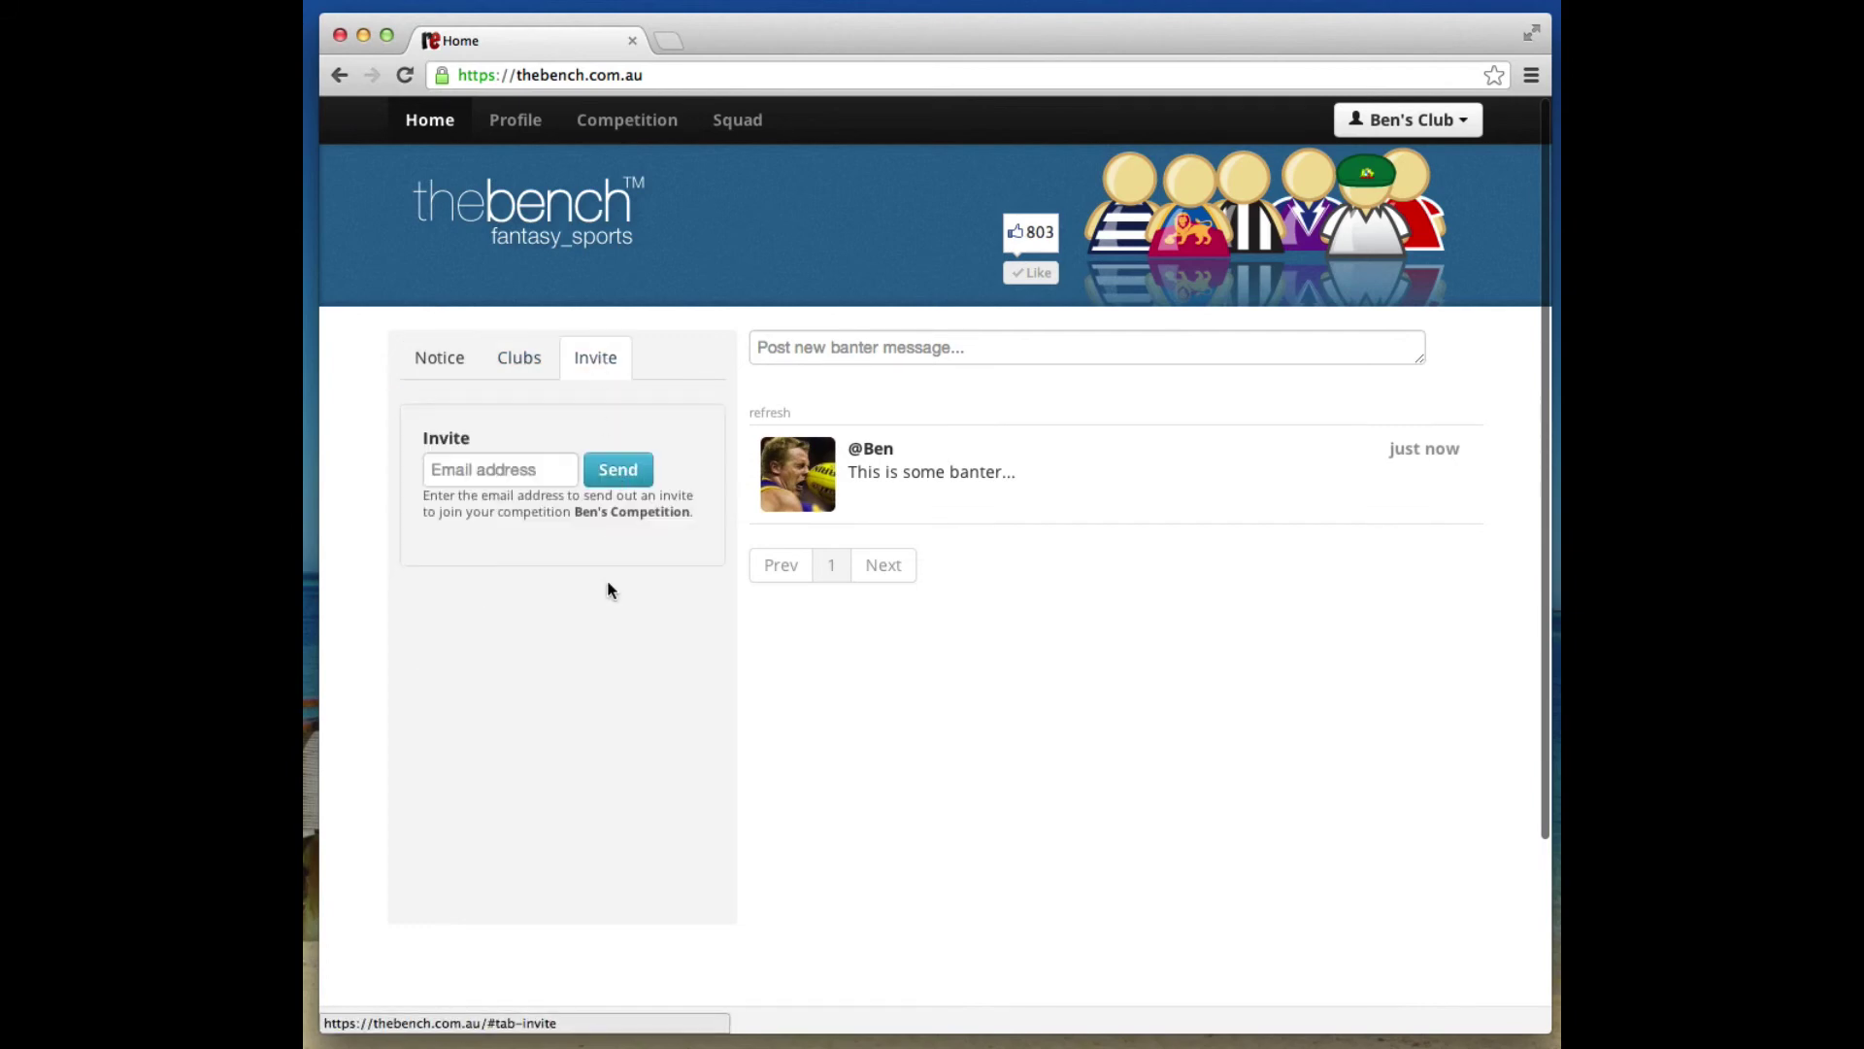
{"action": "left_click", "coordinate": [442, 363]}
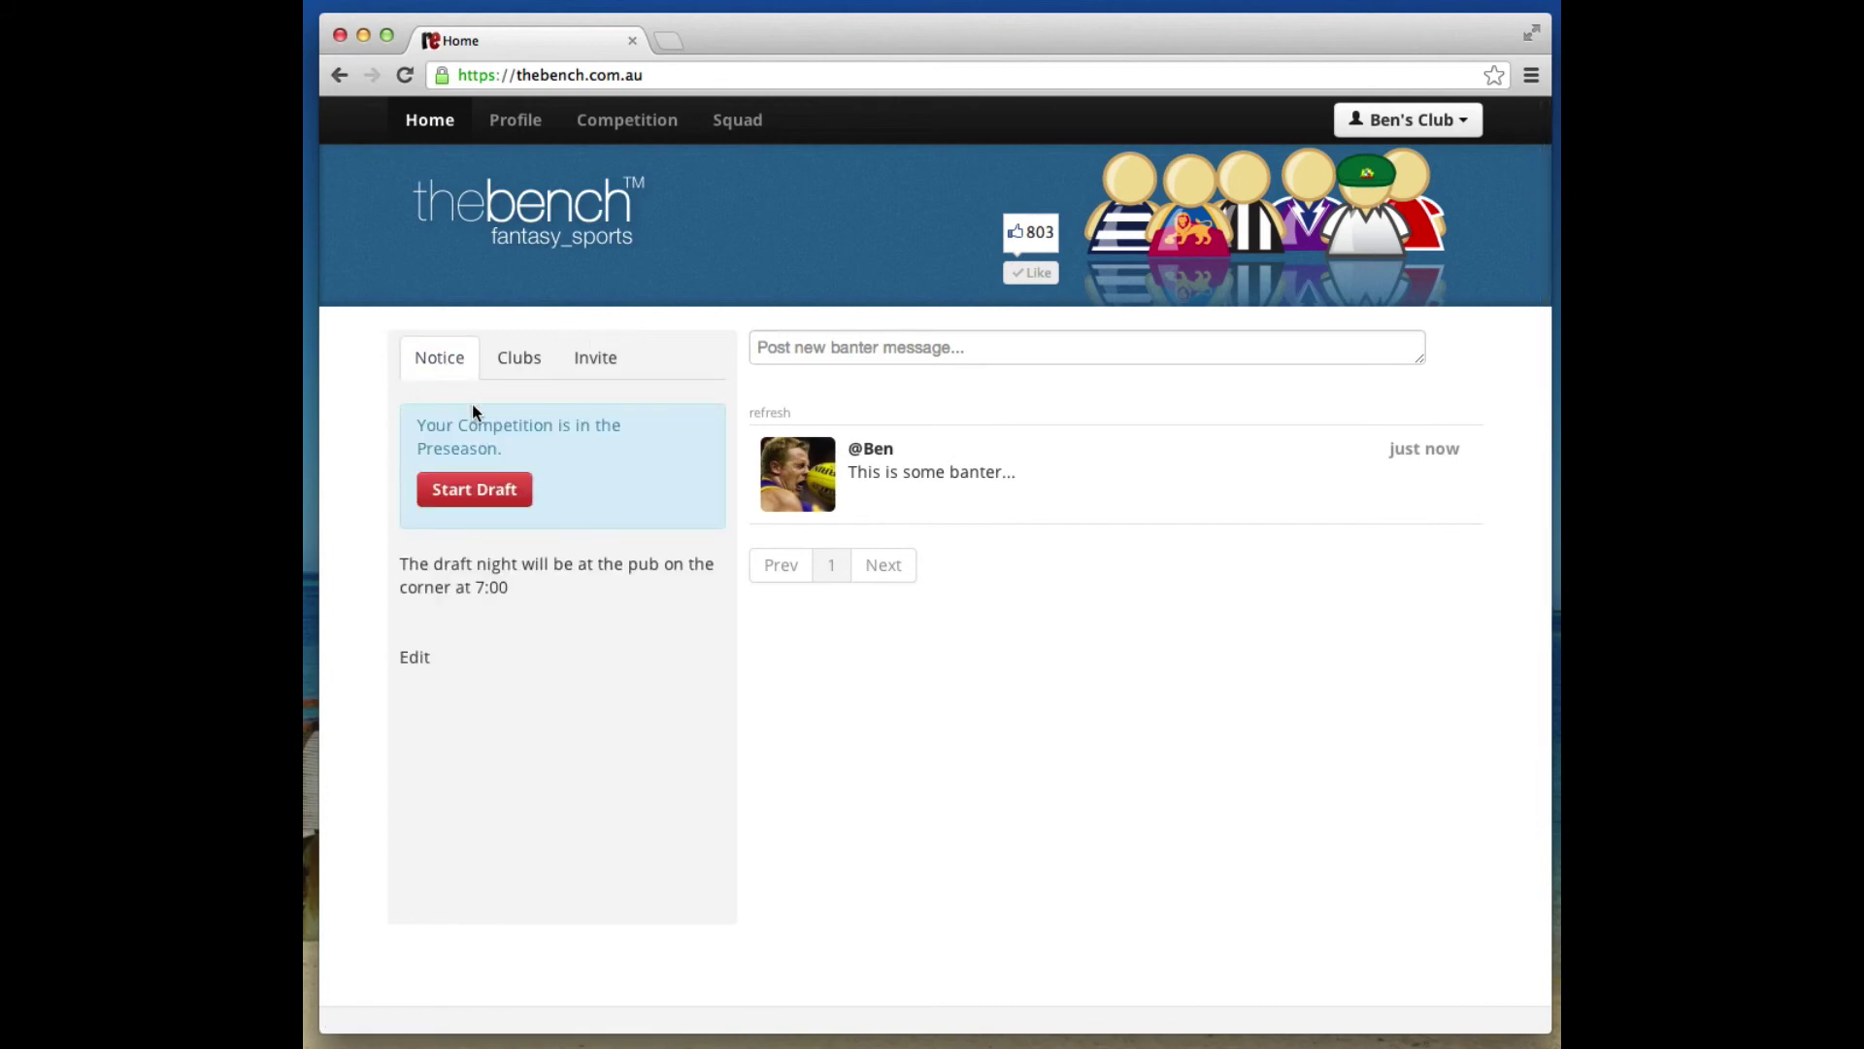
Go through the user profile to Ben's Competition's Edit Competition page.
{"action": "left_click", "coordinate": [1405, 126]}
{"action": "left_click", "coordinate": [1343, 161]}
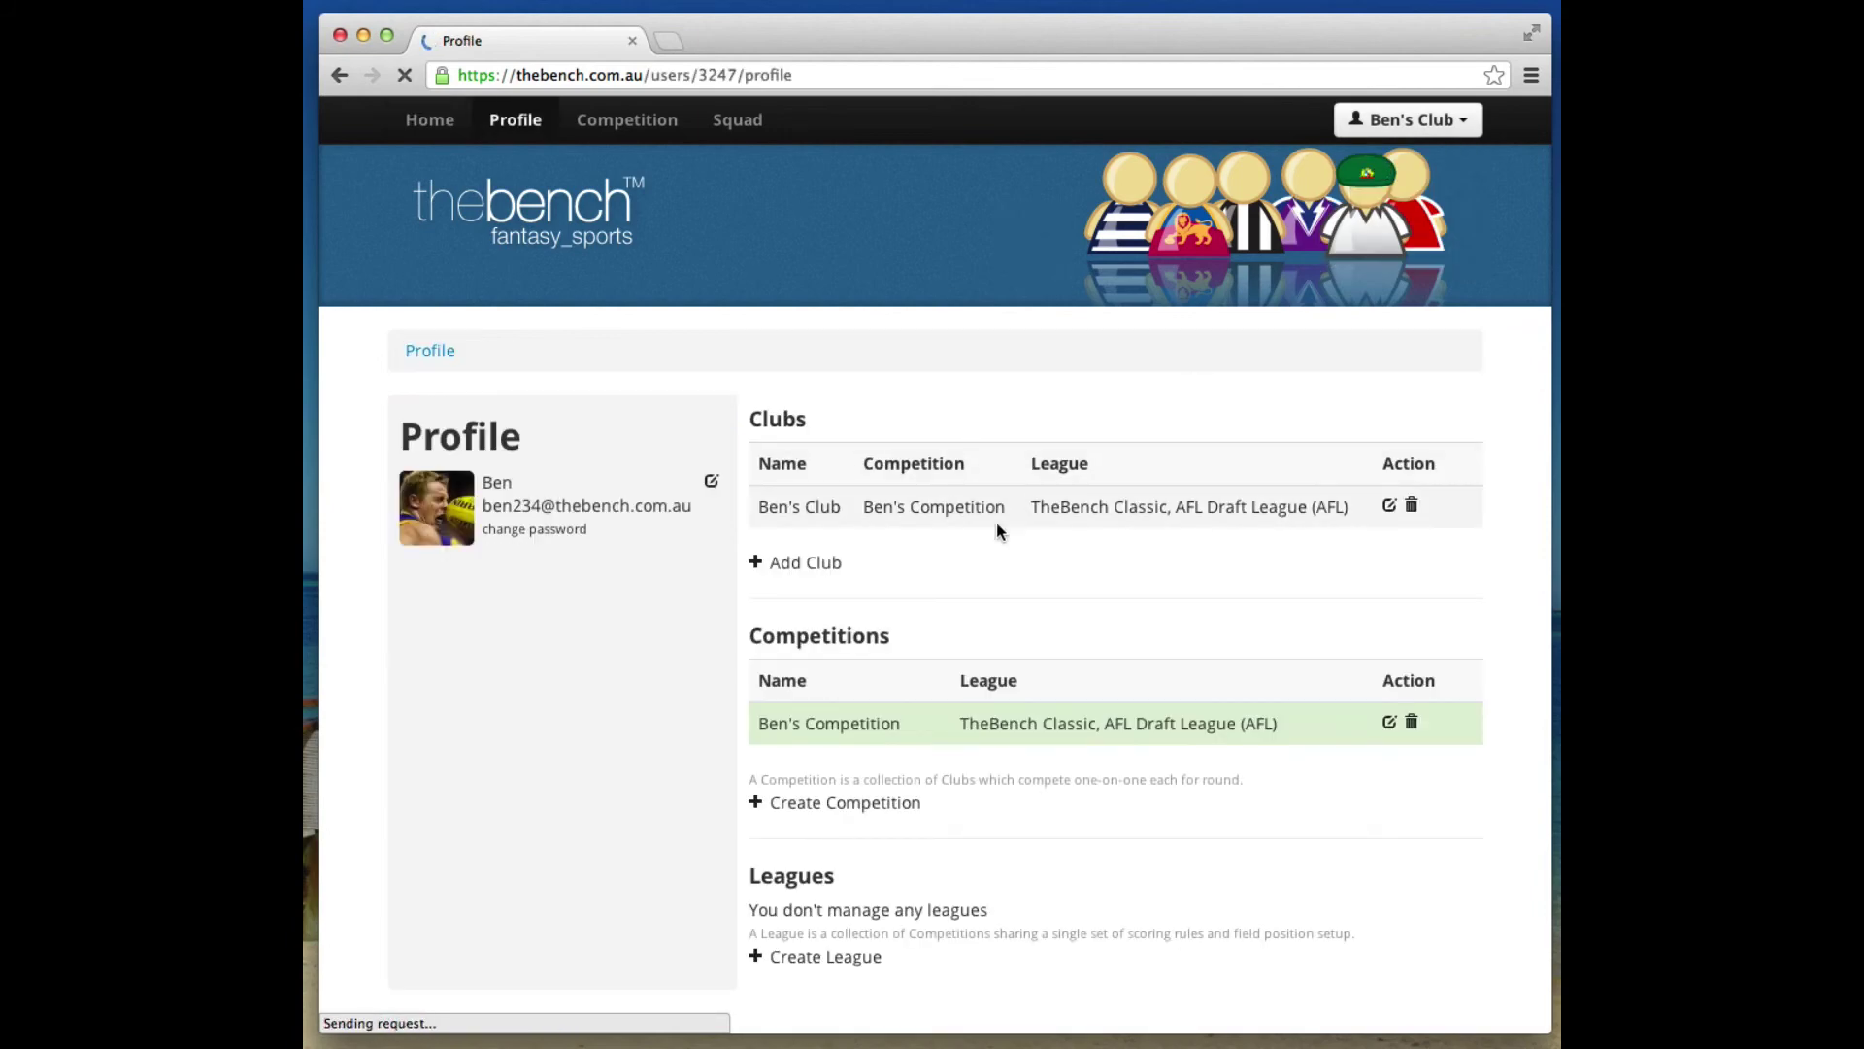
{"action": "left_click", "coordinate": [827, 728]}
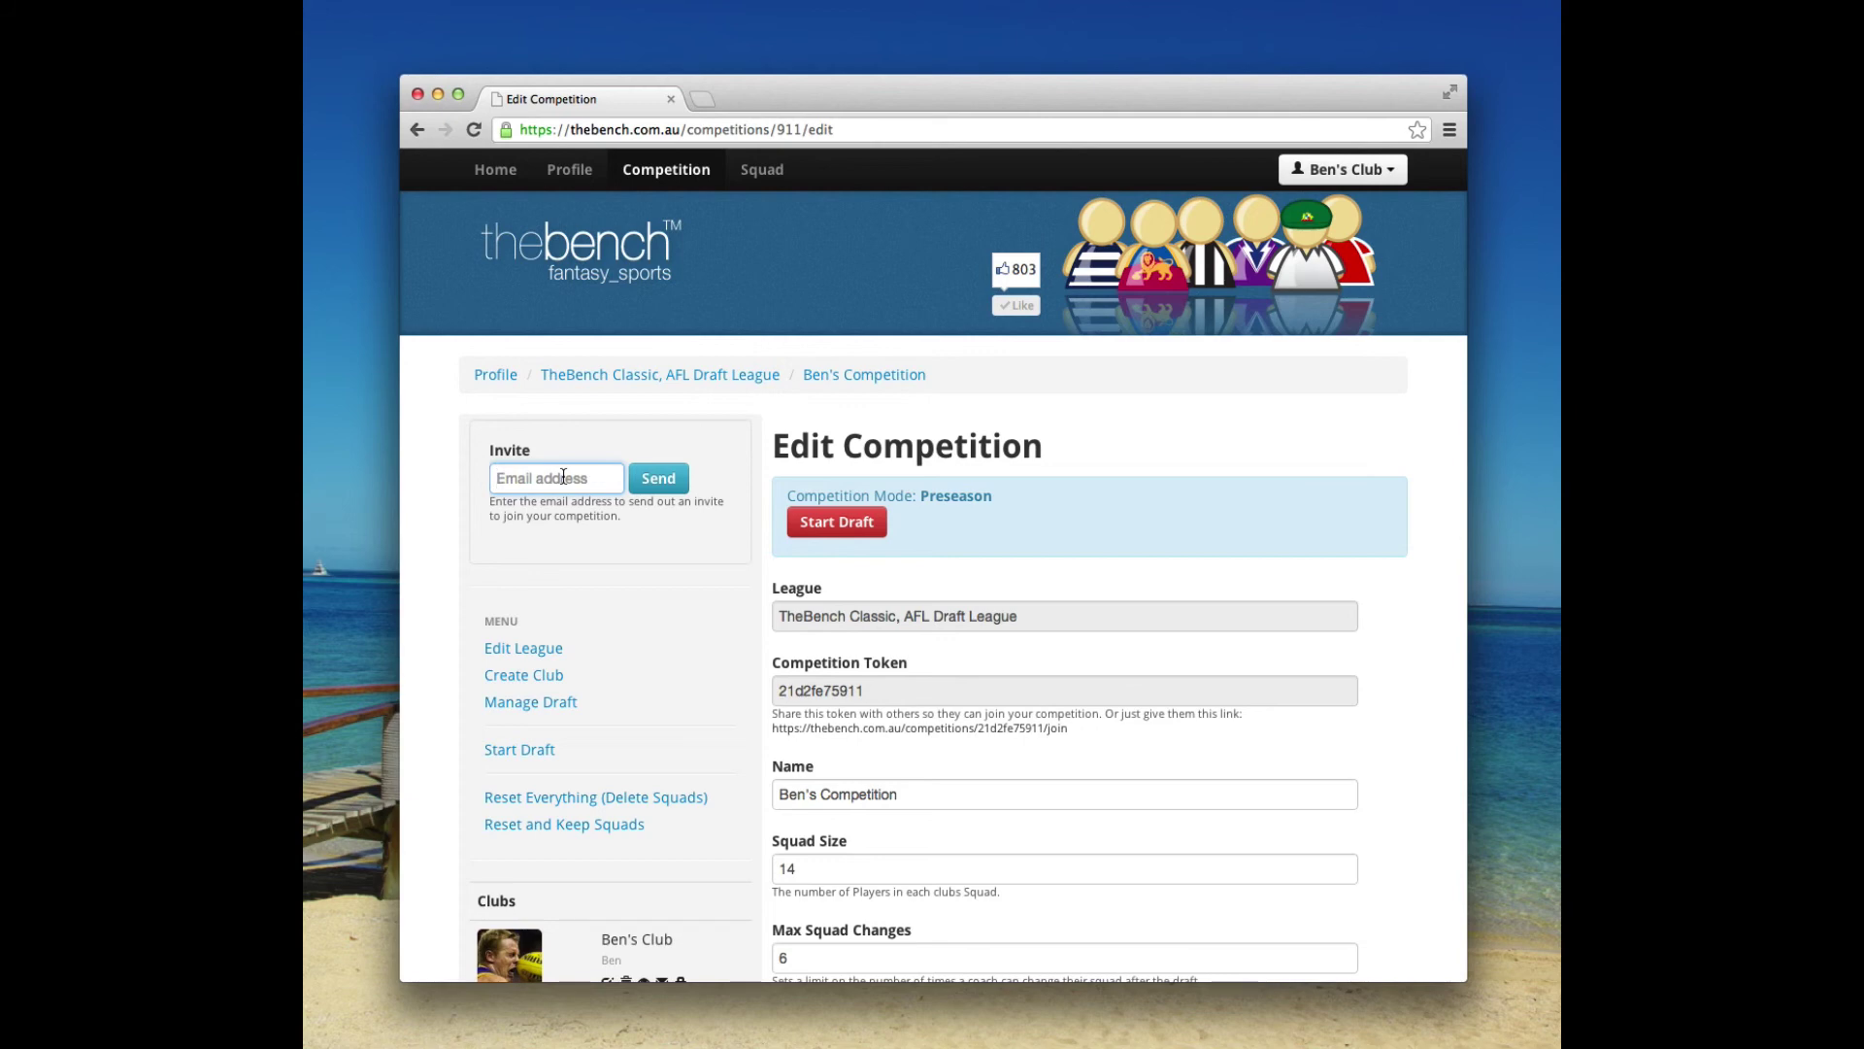
Set Duff's Club's draft priority to -1 and return to Edit Competition.
{"action": "scroll", "coordinate": [563, 583], "scroll_direction": "down", "scroll_amount": 4}
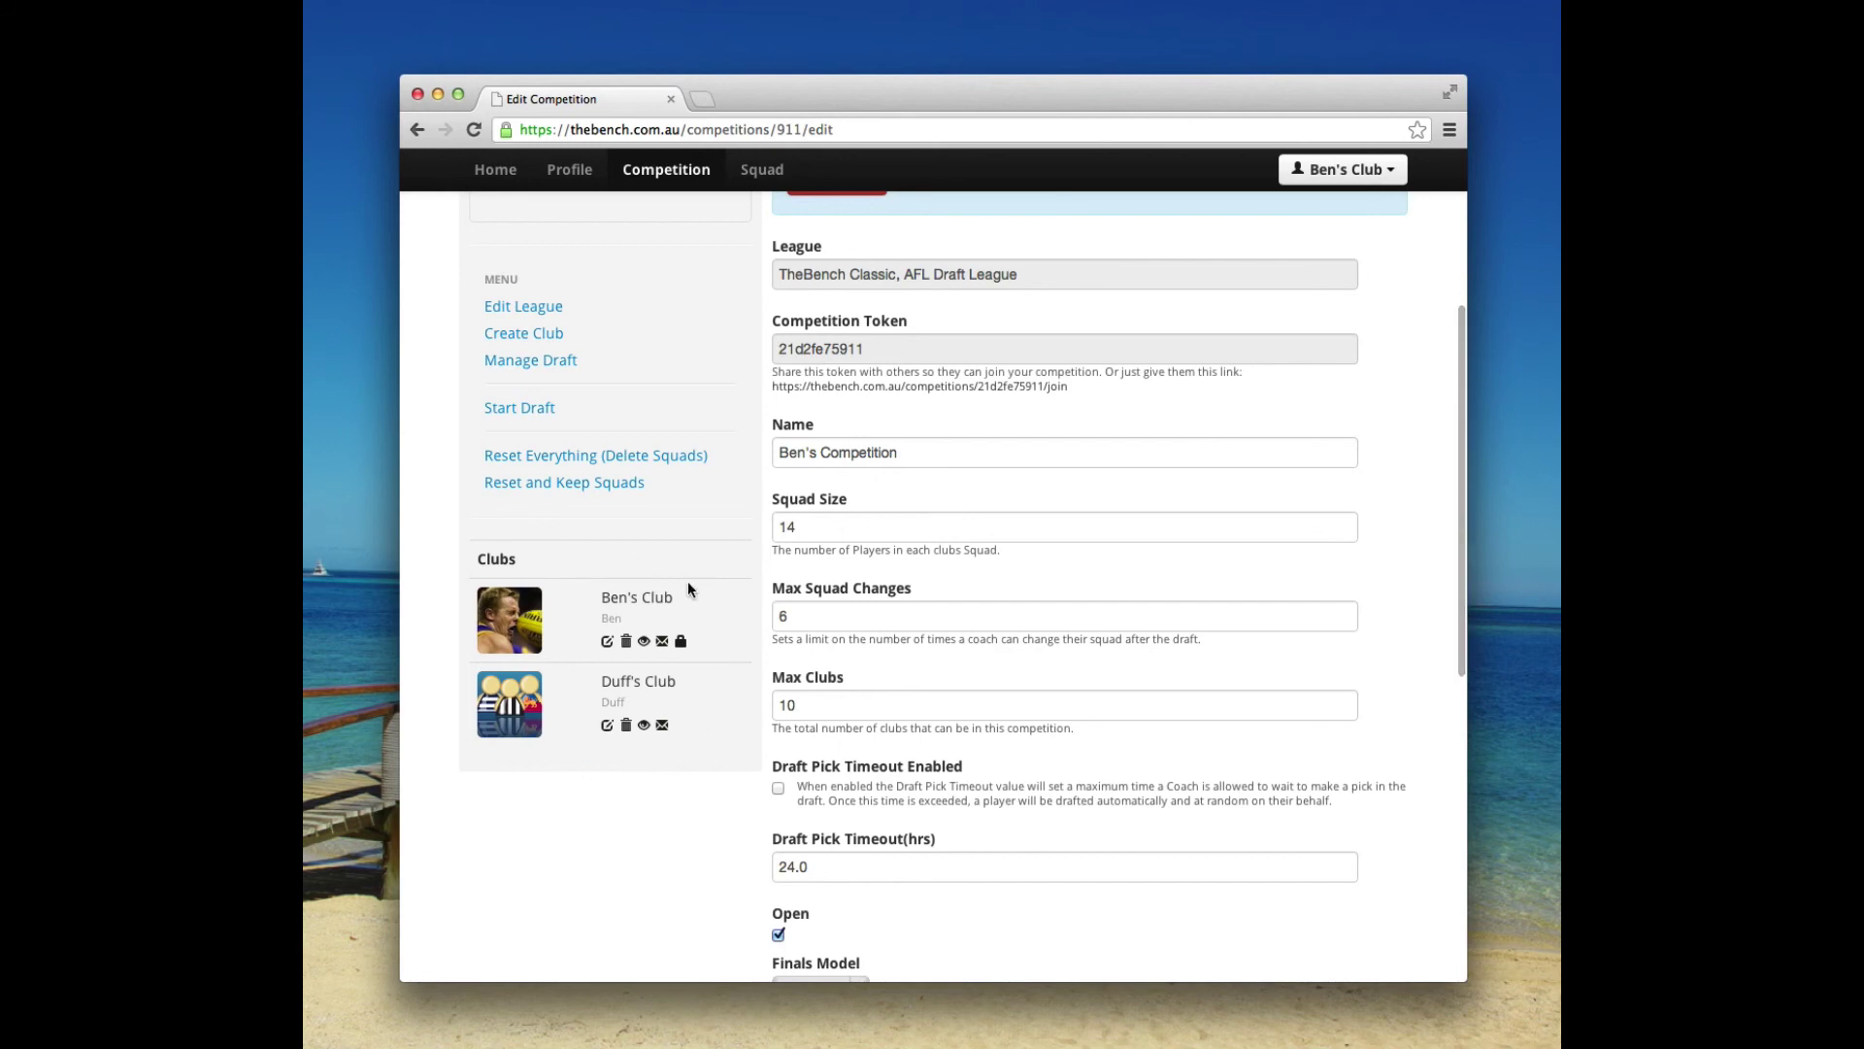
{"action": "left_click", "coordinate": [608, 727]}
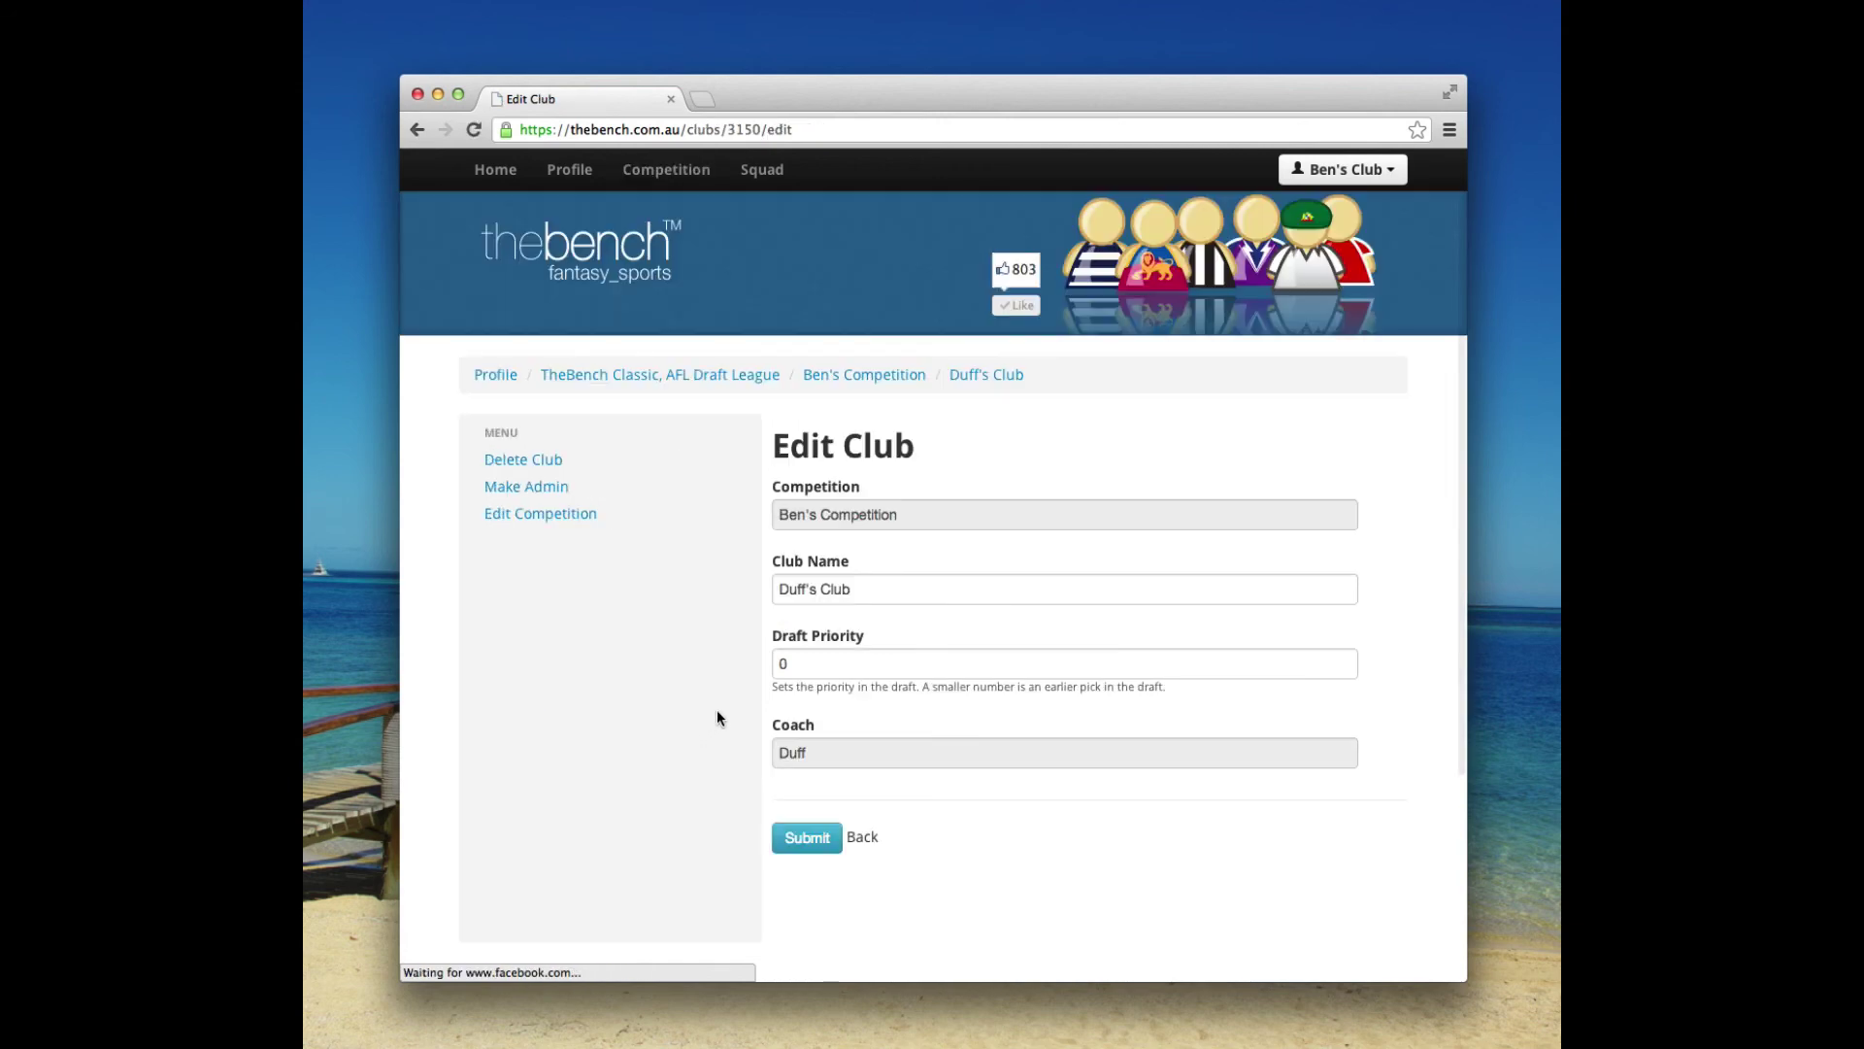
{"action": "left_click_drag", "start_coordinate": [837, 553], "coordinate": [766, 555]}
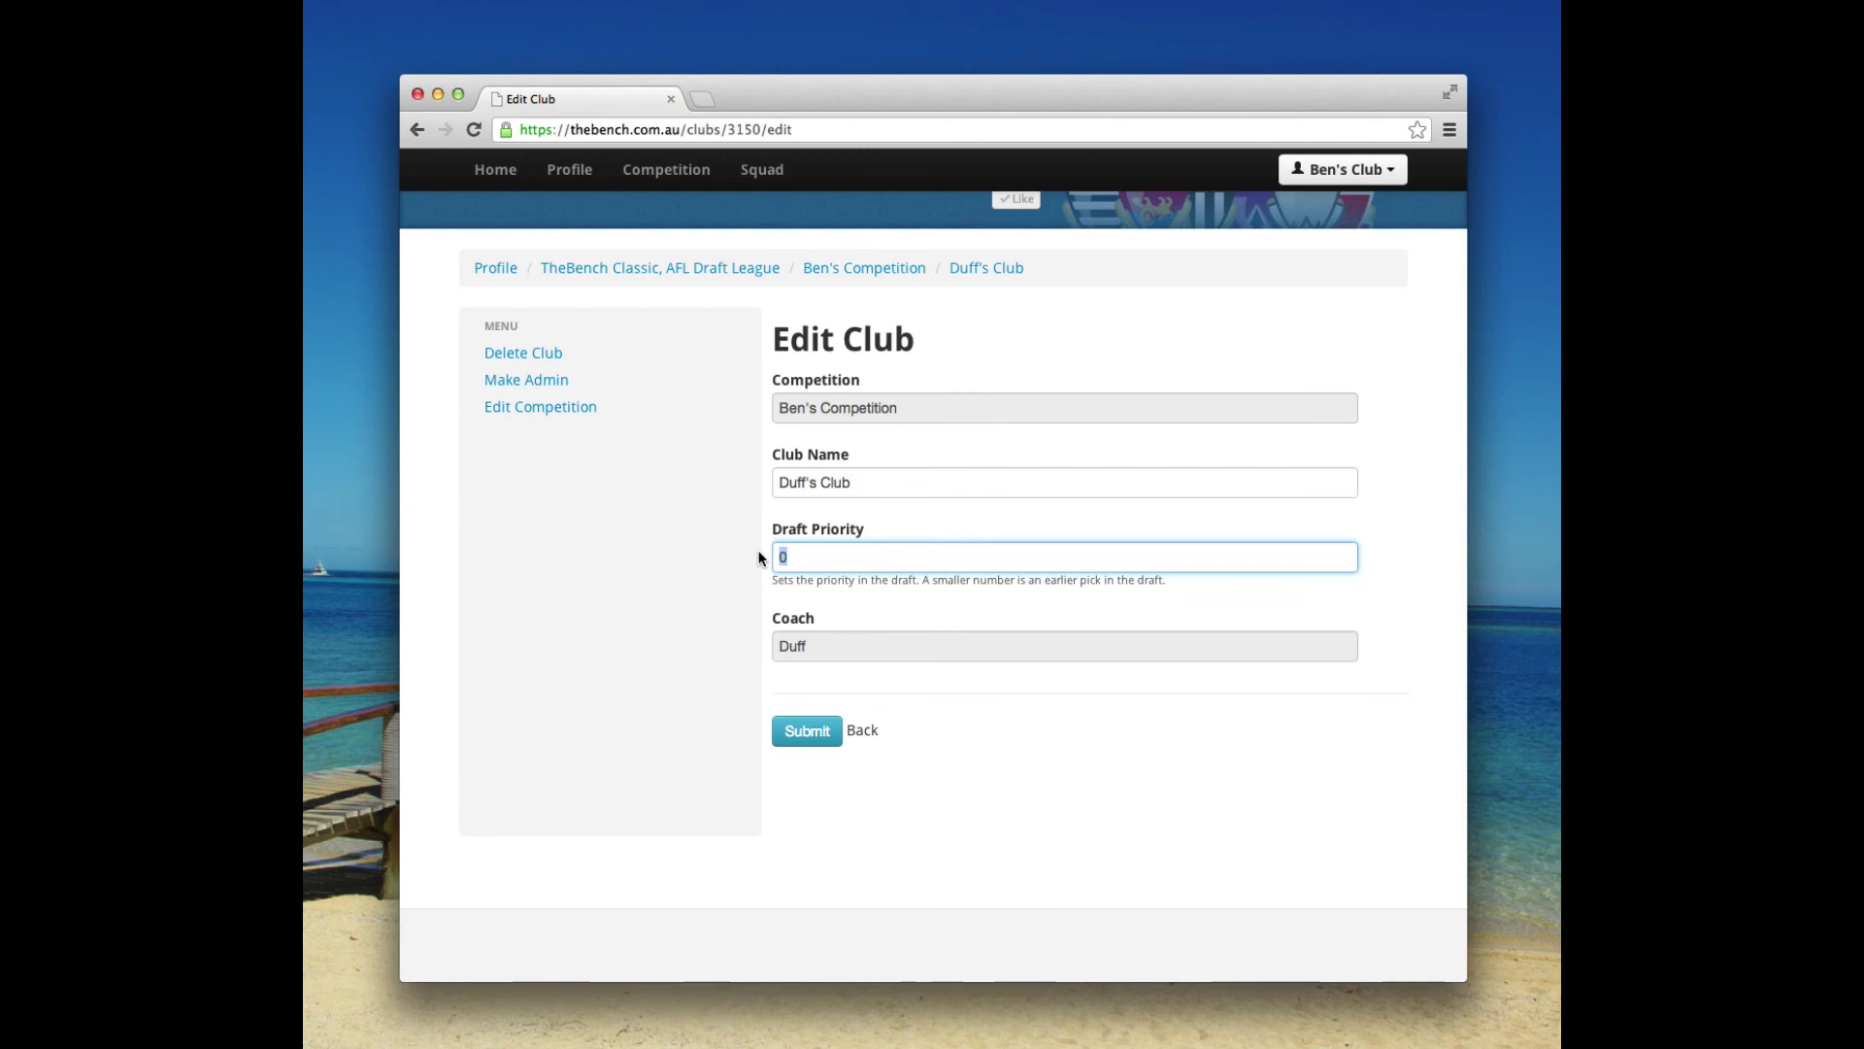
{"action": "type", "text": "10"}
{"action": "key", "text": "super+a"}
{"action": "type", "text": "-1"}
{"action": "left_click", "coordinate": [804, 736]}
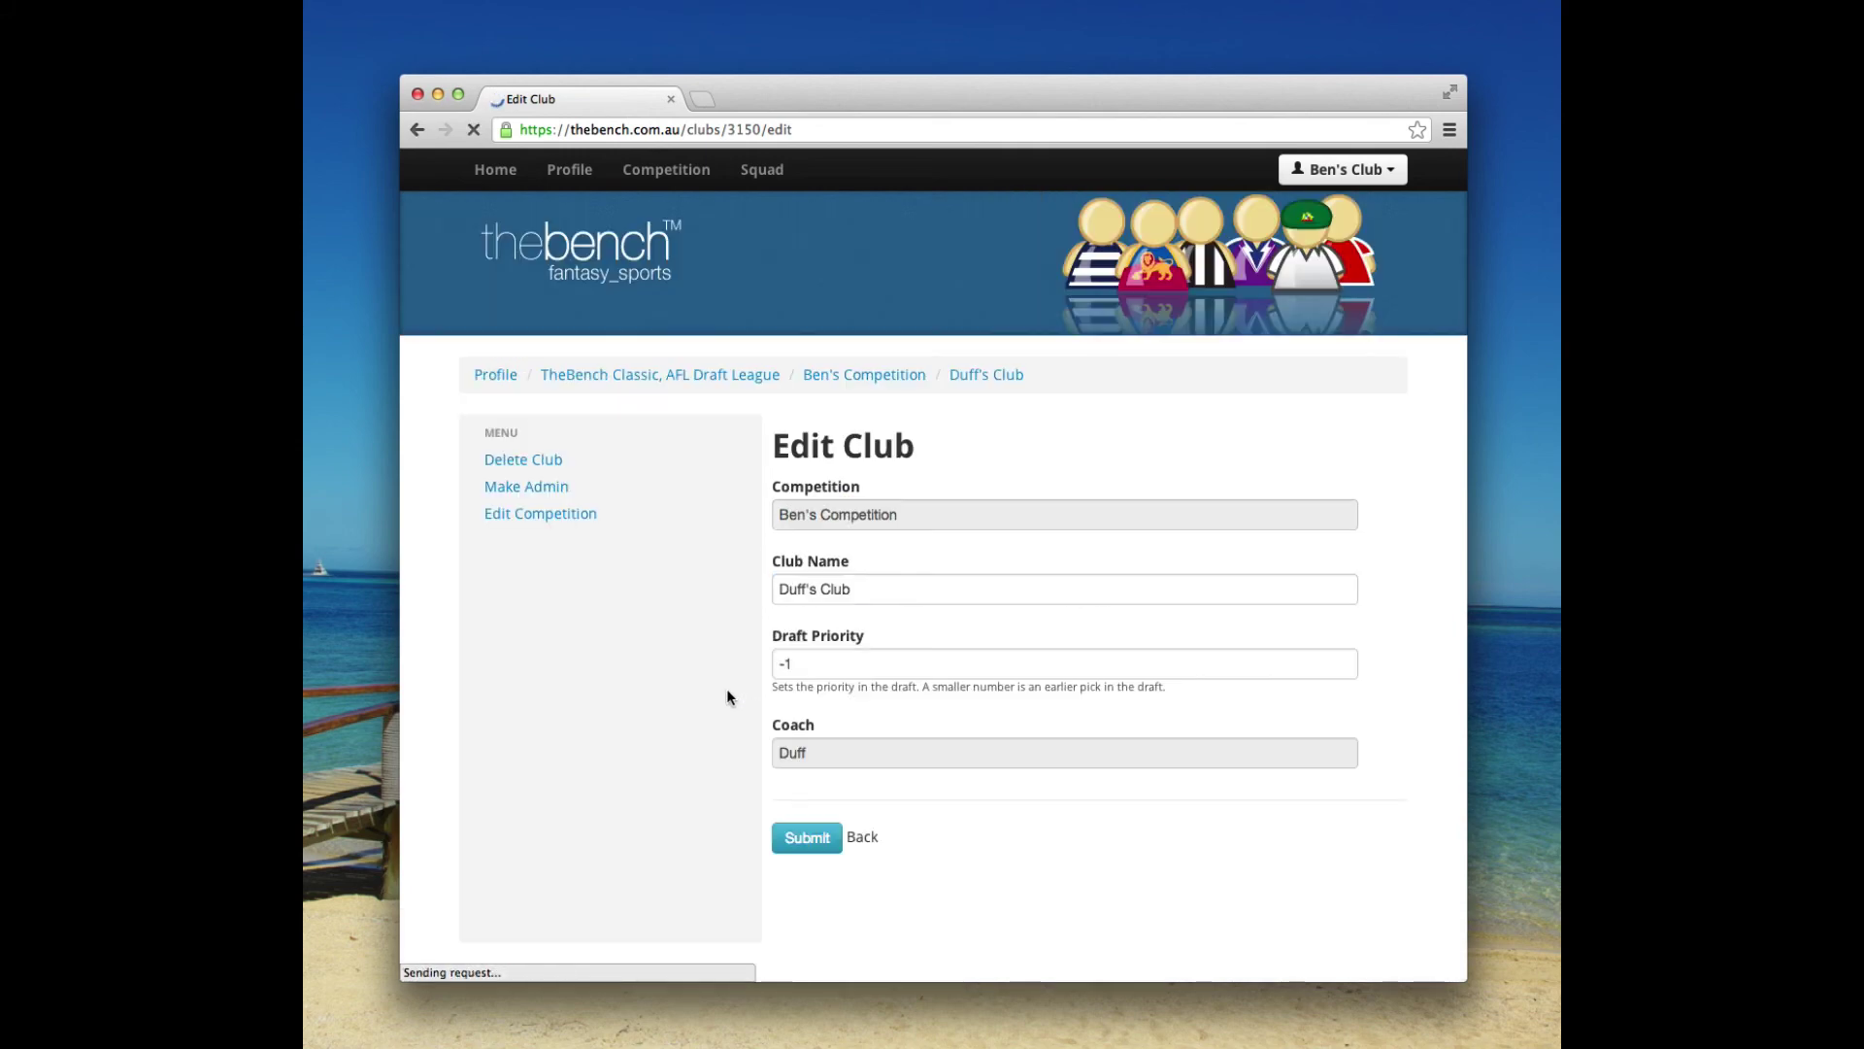
{"action": "left_click", "coordinate": [657, 518]}
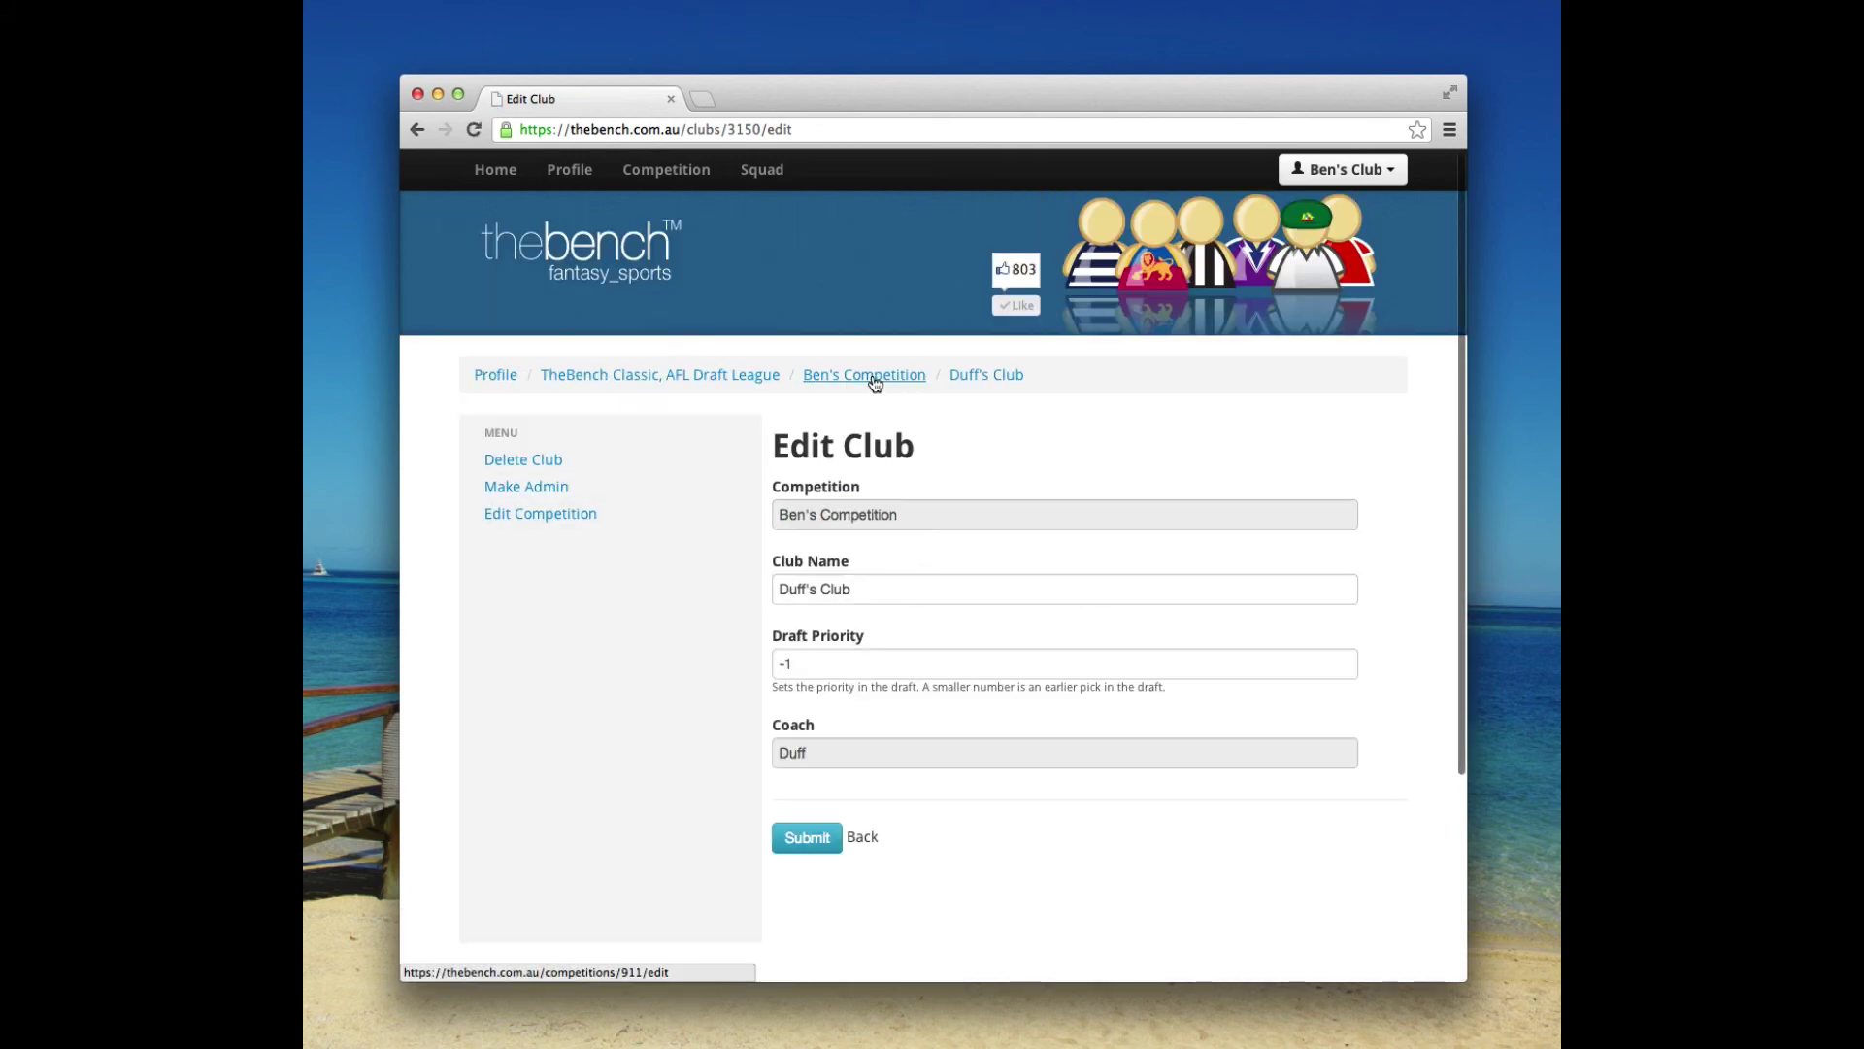
{"action": "scroll", "coordinate": [661, 688], "scroll_direction": "down", "scroll_amount": 6}
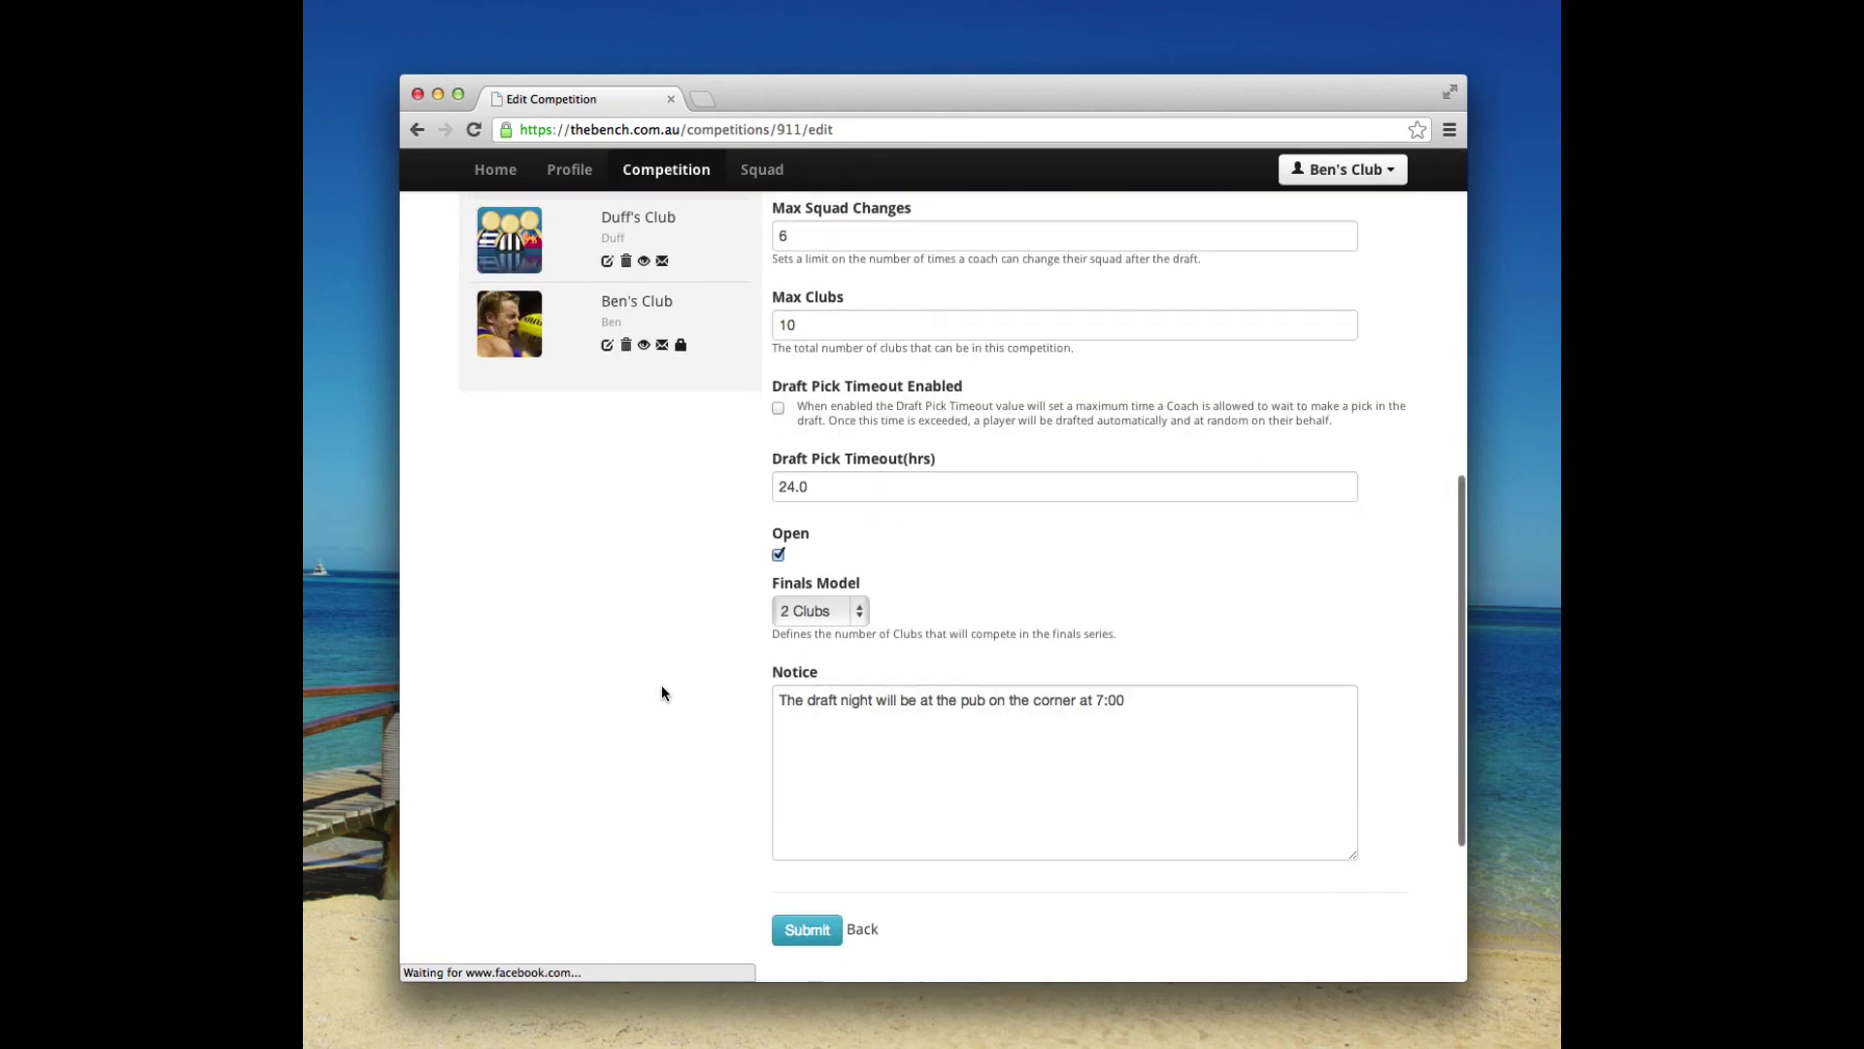
Make Duff's Club's coach a competition manager with Make Admin.
{"action": "scroll", "coordinate": [662, 687], "scroll_direction": "up", "scroll_amount": 4}
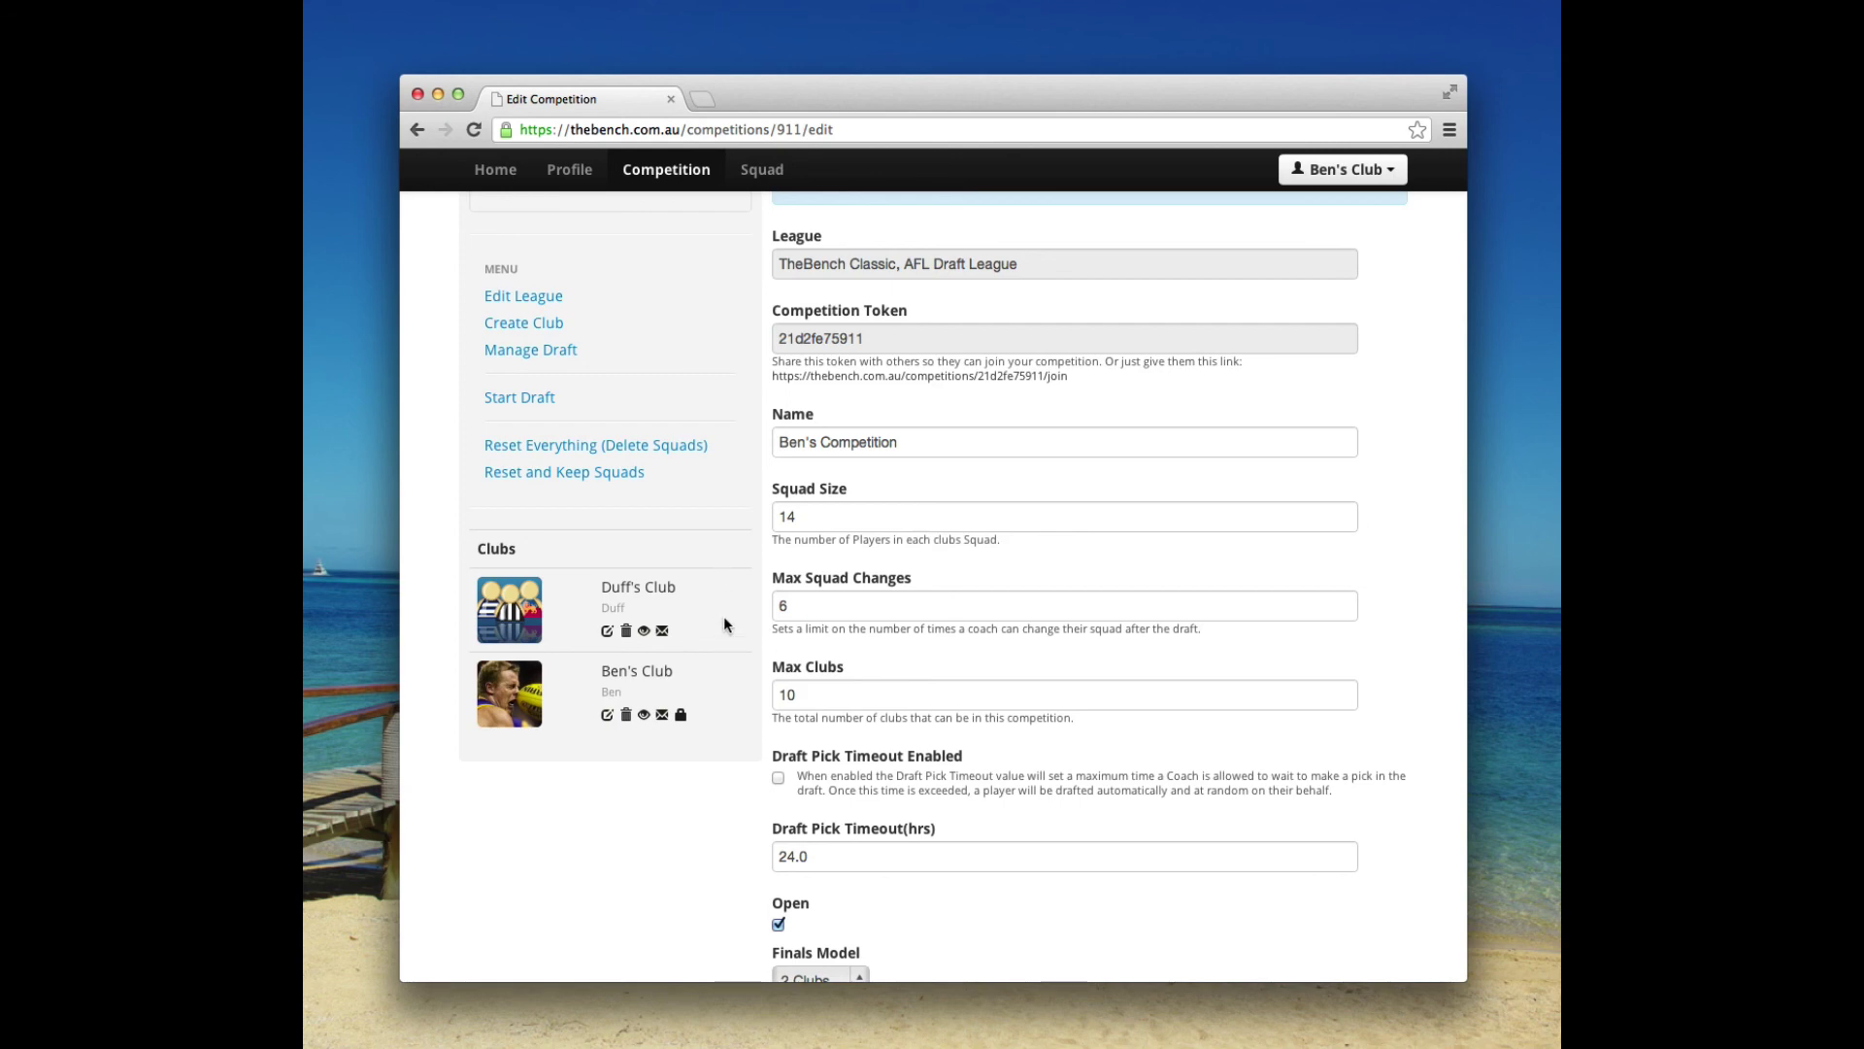
{"action": "scroll", "coordinate": [721, 689], "scroll_direction": "up", "scroll_amount": 2}
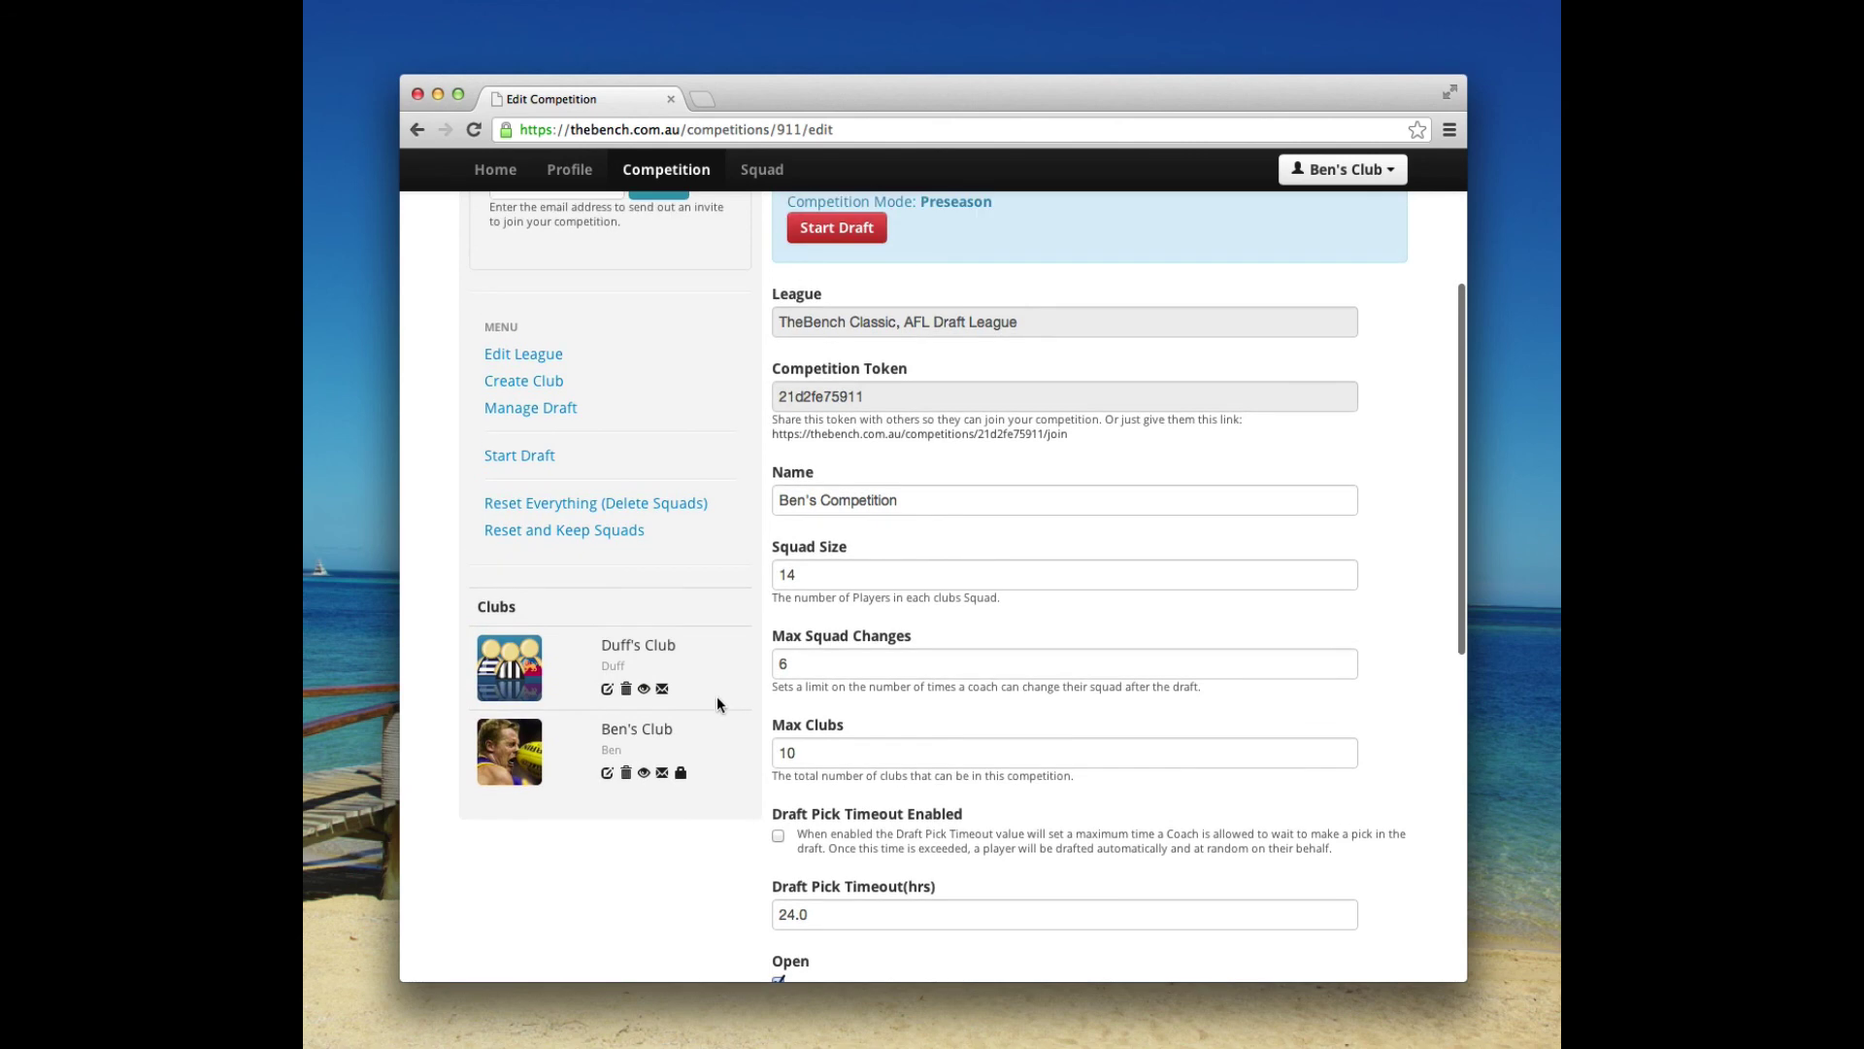
{"action": "left_click", "coordinate": [606, 688]}
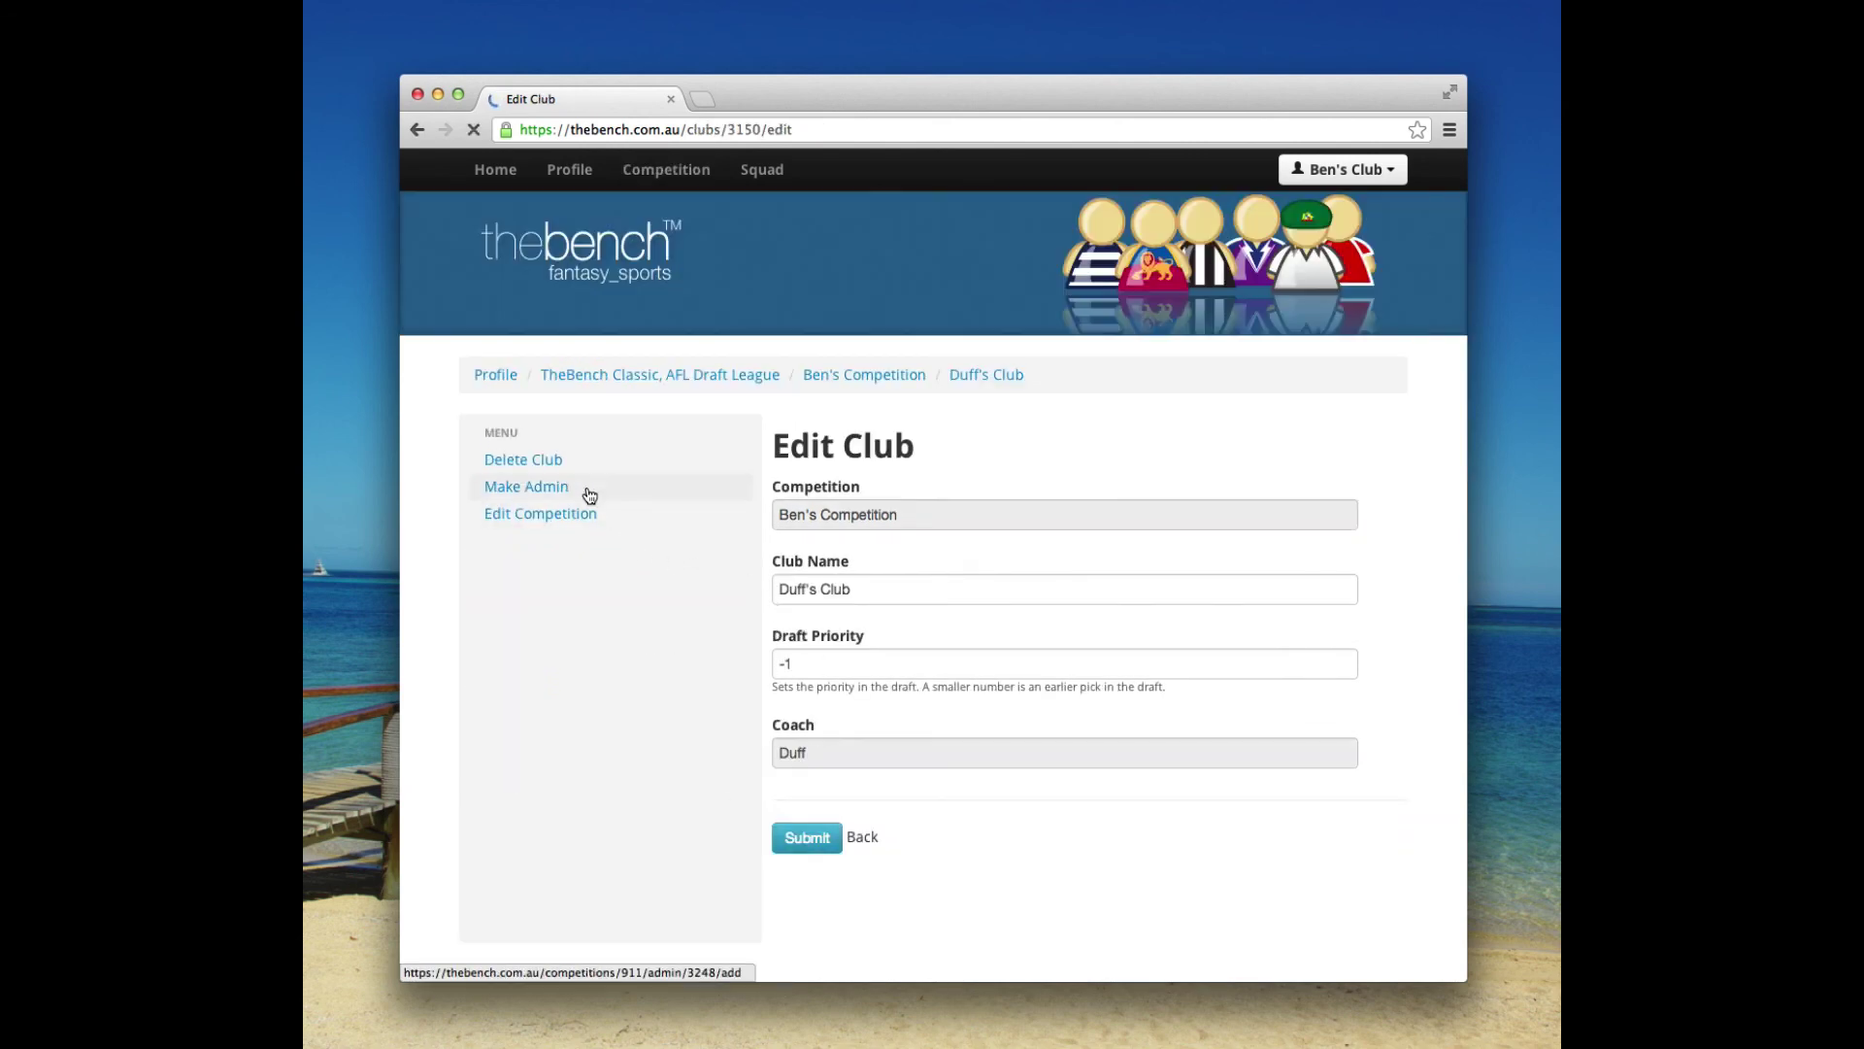
{"action": "left_click", "coordinate": [548, 497]}
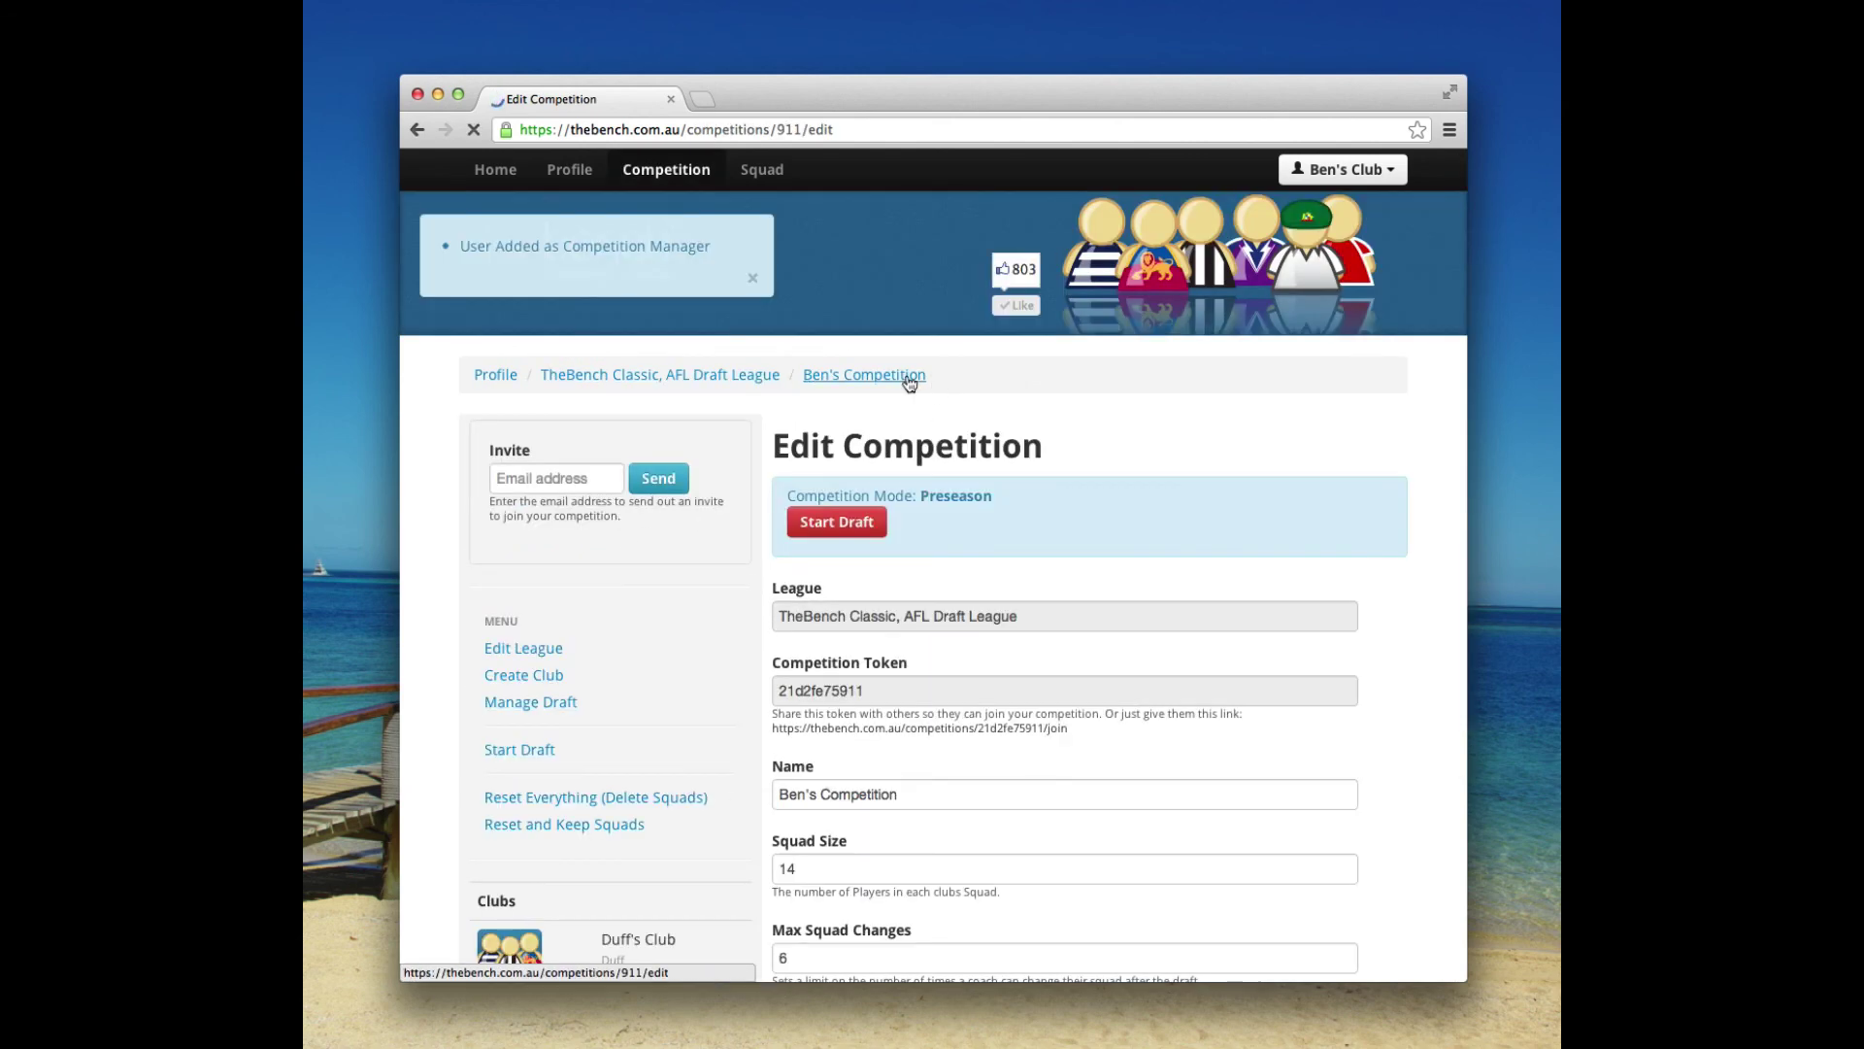
Confirm the manager lock icon in the Clubs list, then go back to the Home page.
{"action": "scroll", "coordinate": [759, 505], "scroll_direction": "down", "scroll_amount": 5}
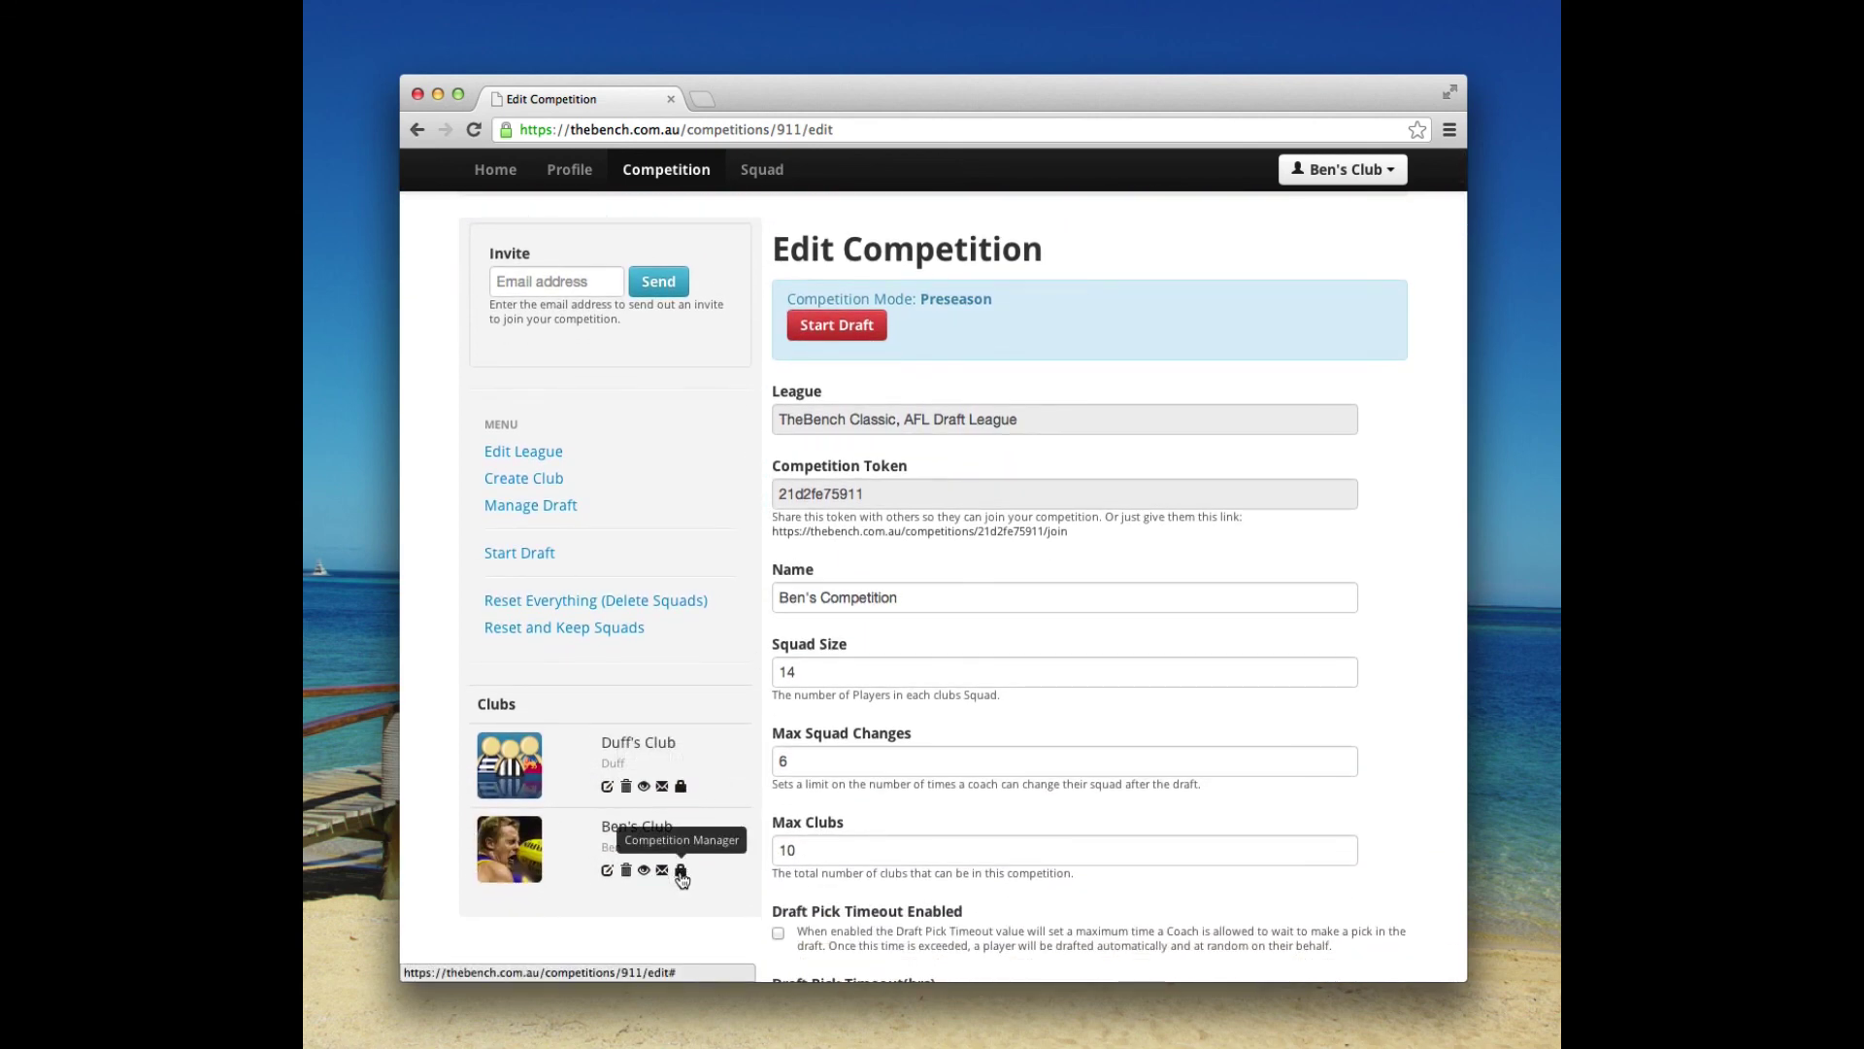
{"action": "scroll", "coordinate": [719, 653], "scroll_direction": "up", "scroll_amount": 3}
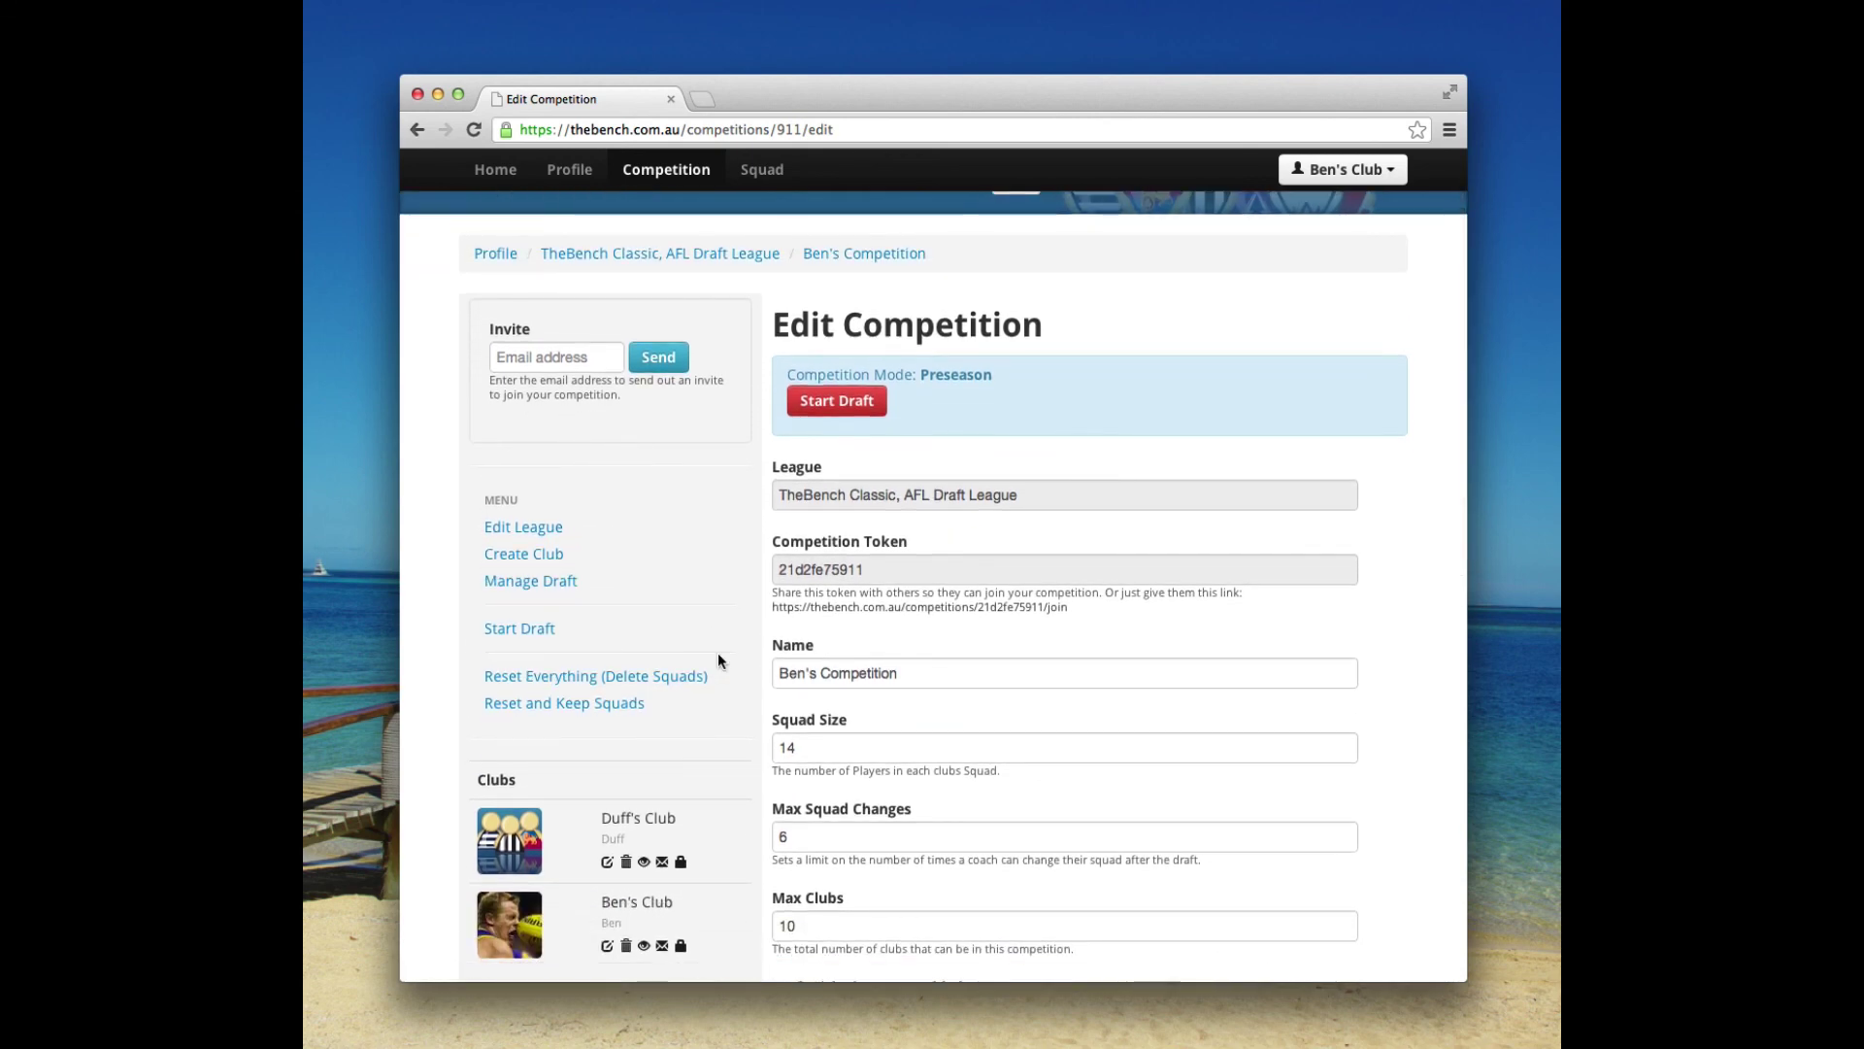
{"action": "scroll", "coordinate": [718, 652], "scroll_direction": "up", "scroll_amount": 2}
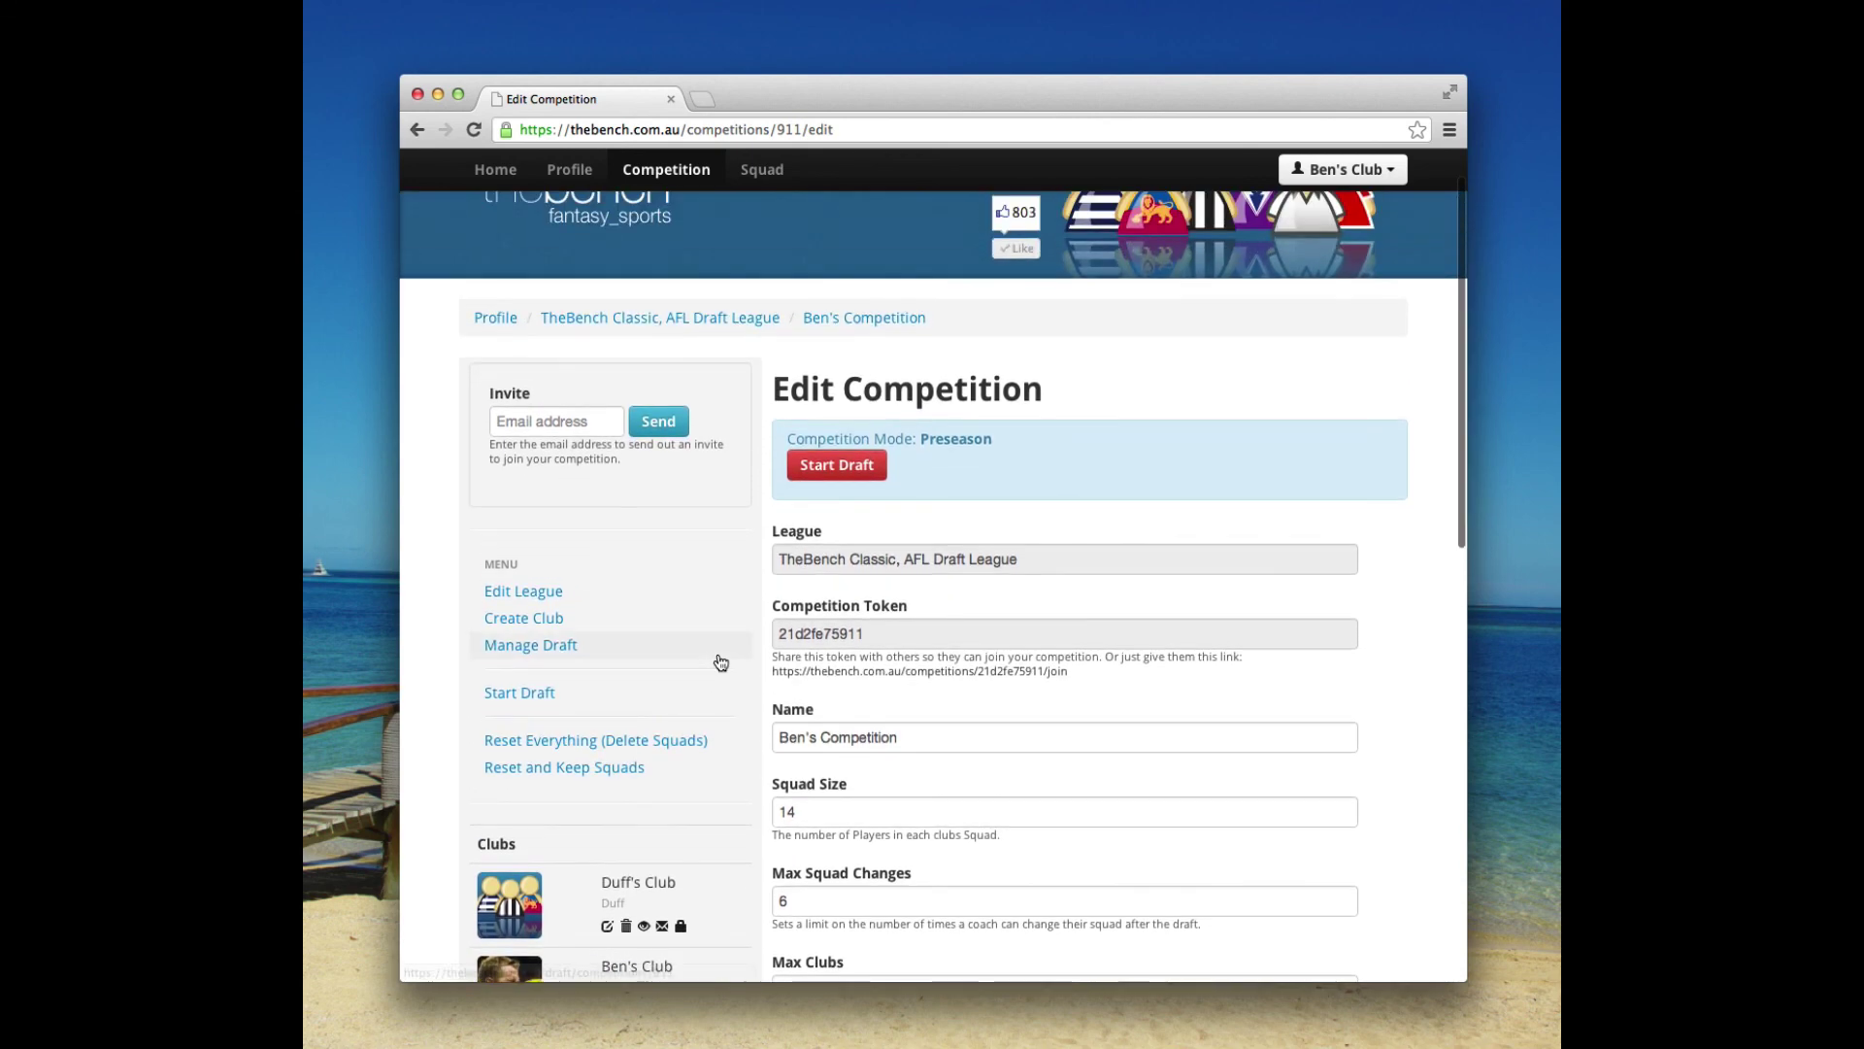
{"action": "left_click", "coordinate": [496, 171]}
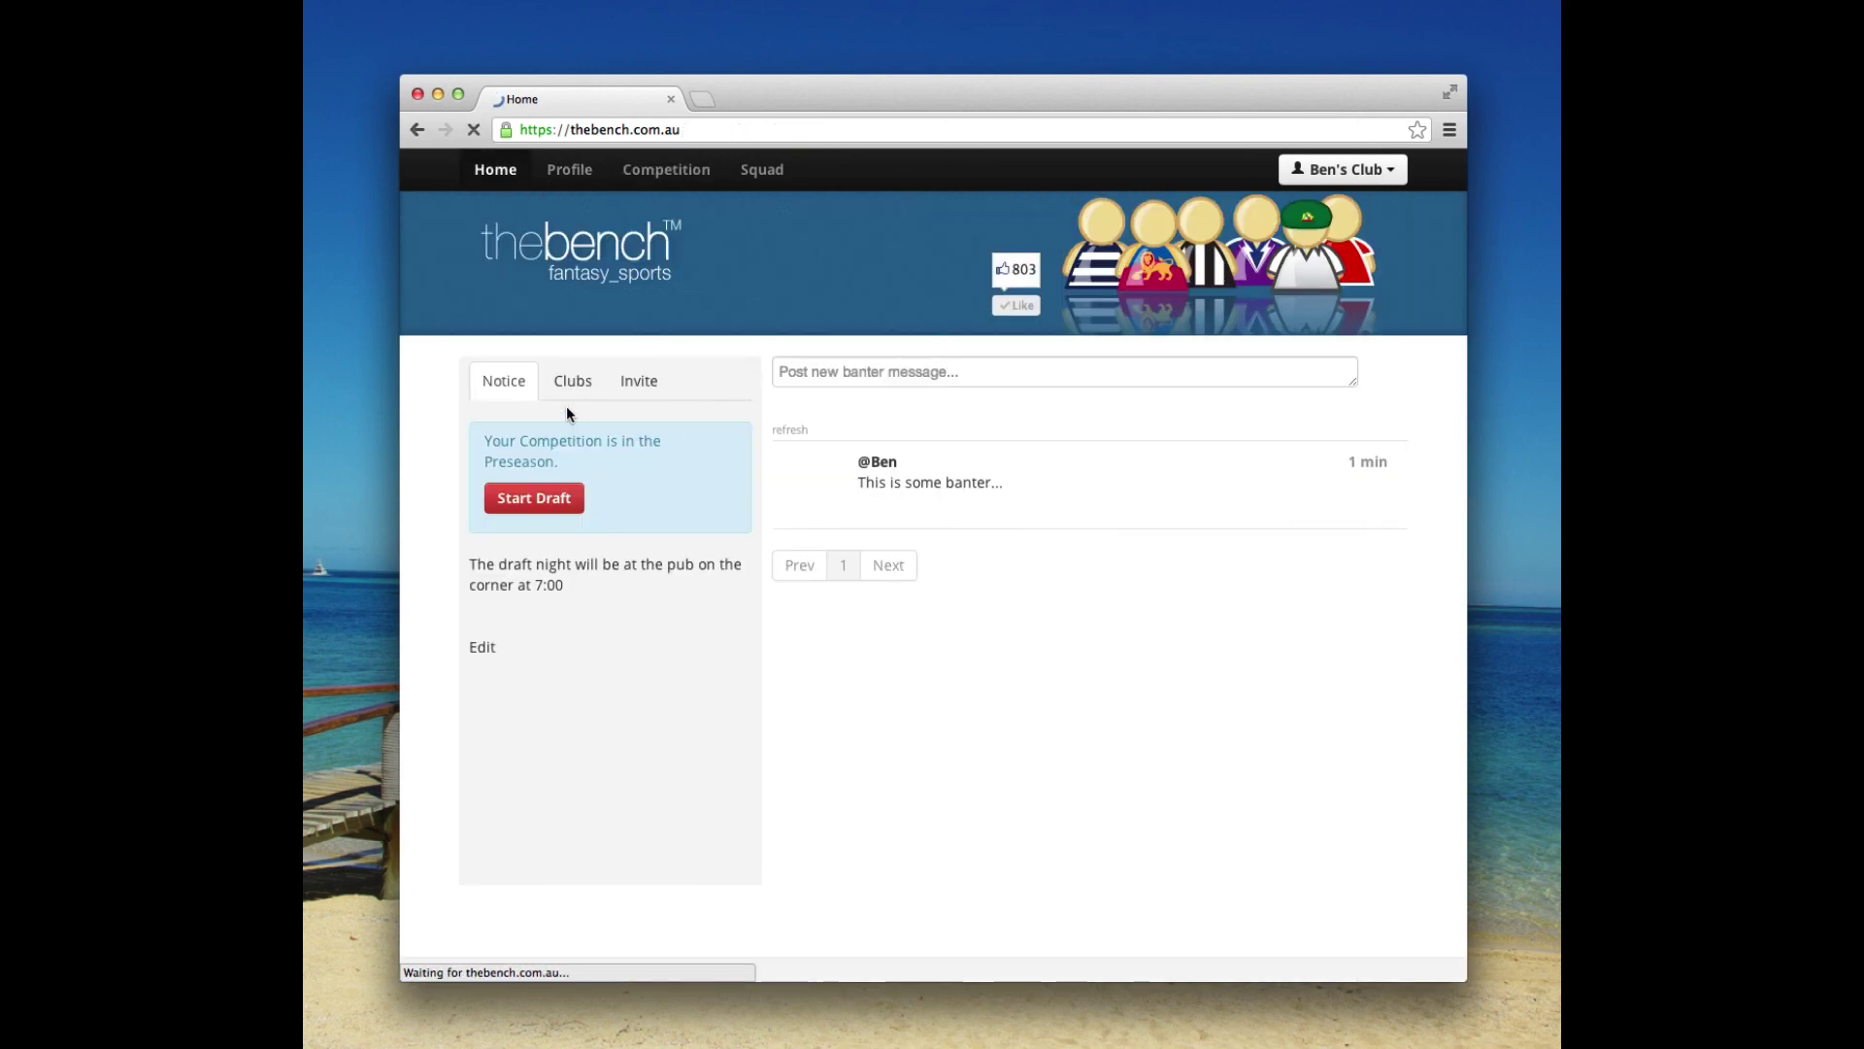